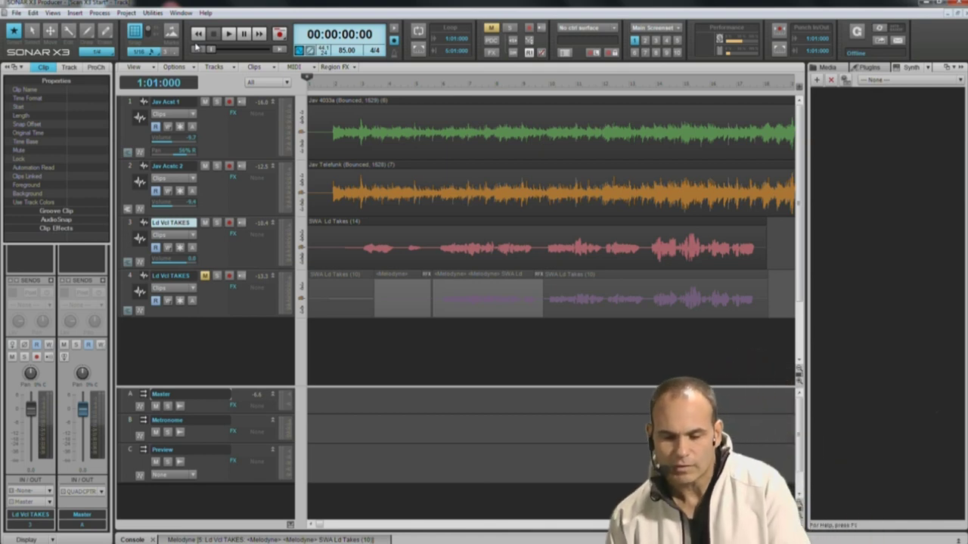
Show the take lanes of track 3, Ld Vcl TAKES, and look over the takes
left_click(128, 261)
scroll(356, 295, "down", 4)
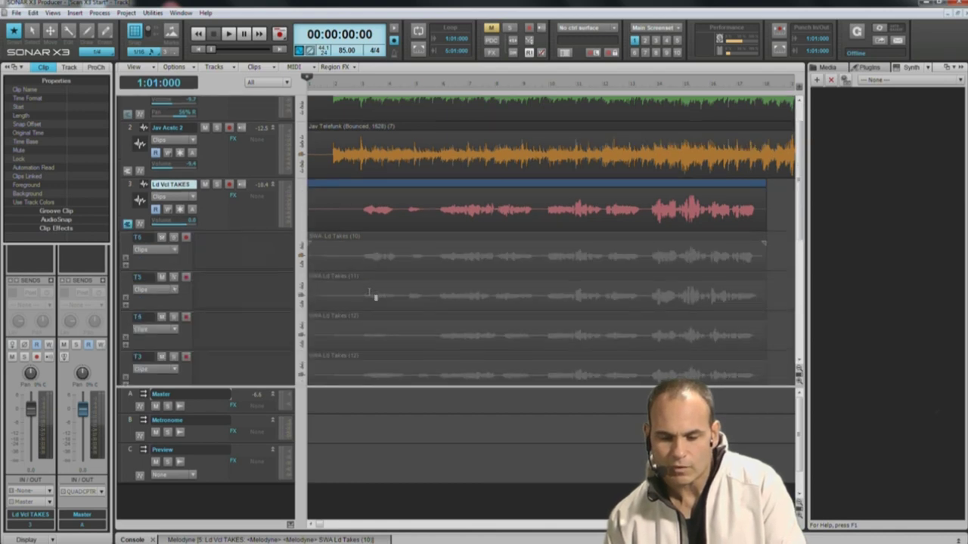
scroll(369, 292, "up", 4)
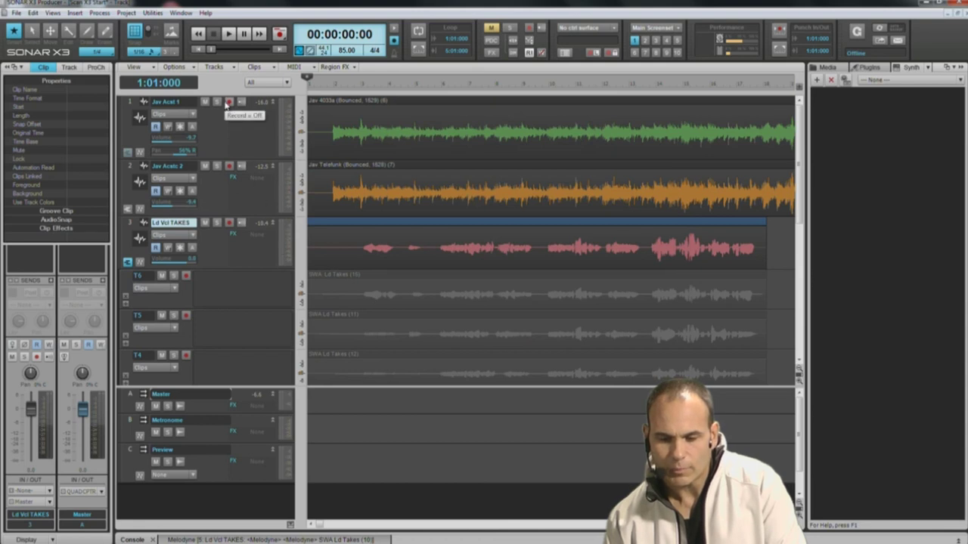
Play the song from the start with the acoustic tracks soloed, clear the solos to hear the vocal, and stop playback
left_click(217, 102)
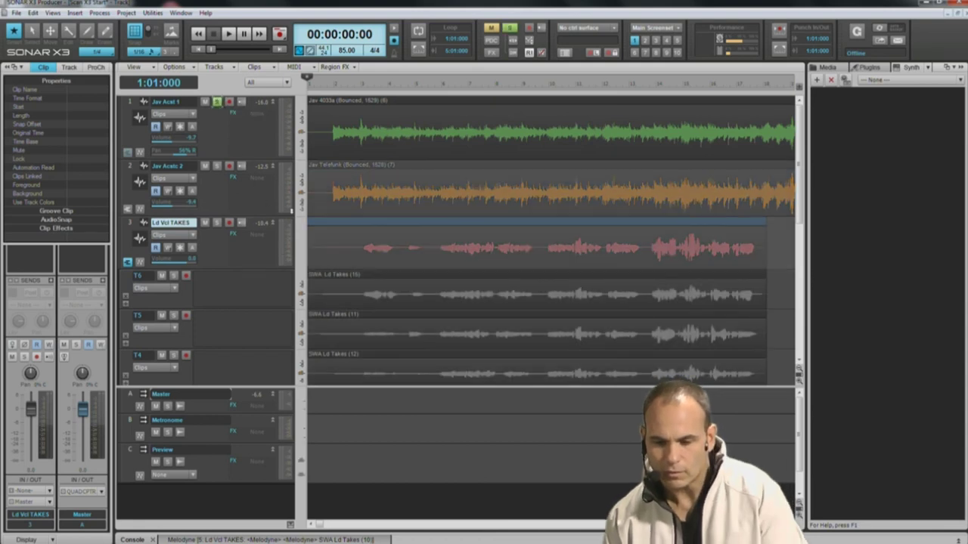
key("space")
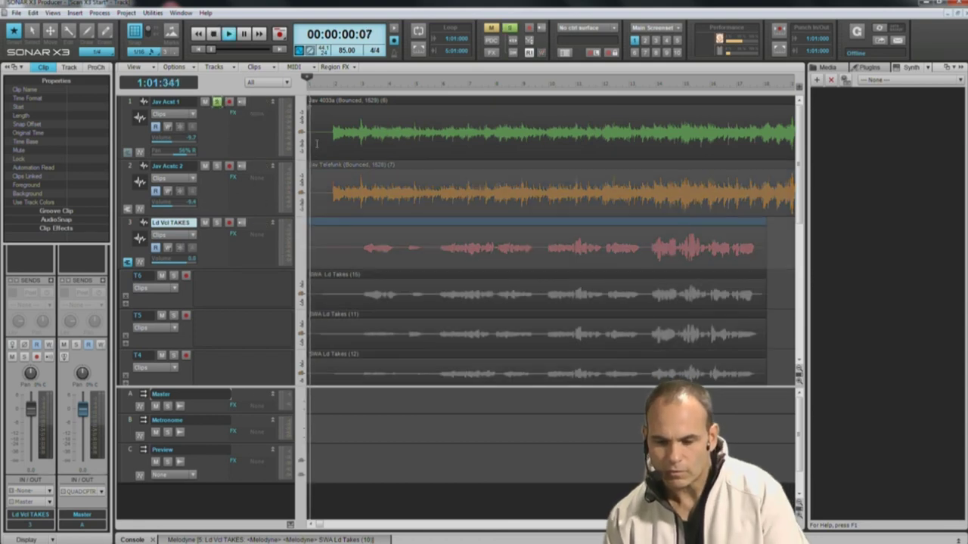
left_click(217, 166)
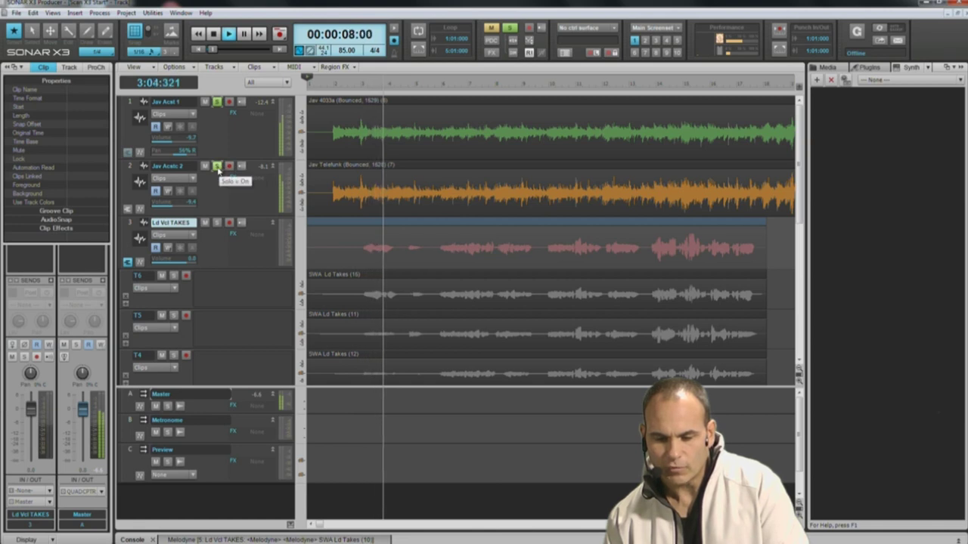
left_click(218, 166)
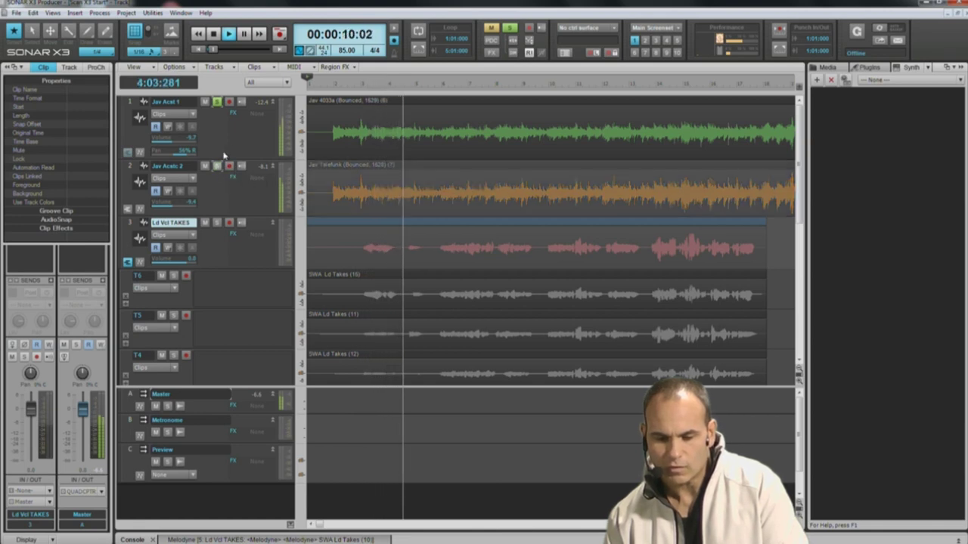
scroll(227, 181, "down", 2)
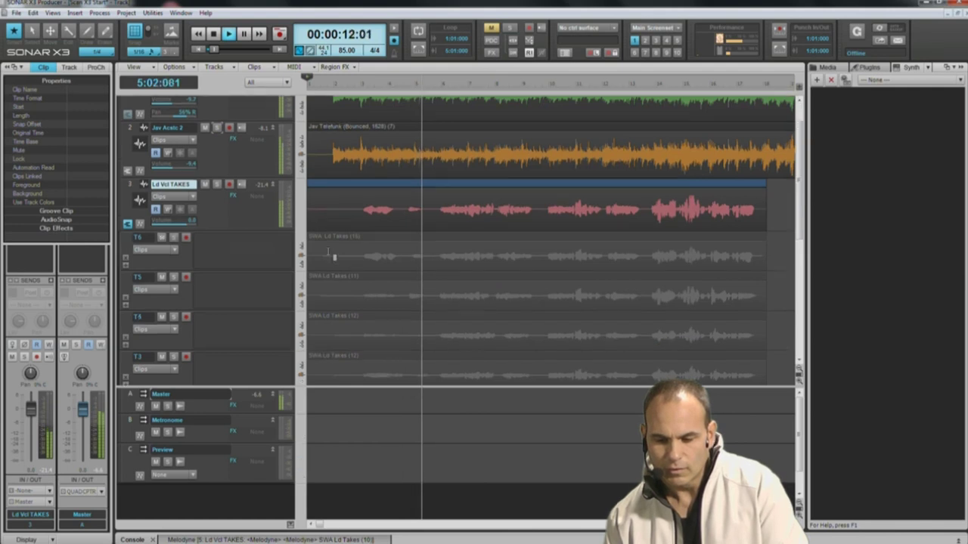
scroll(332, 250, "down", 5)
key("space")
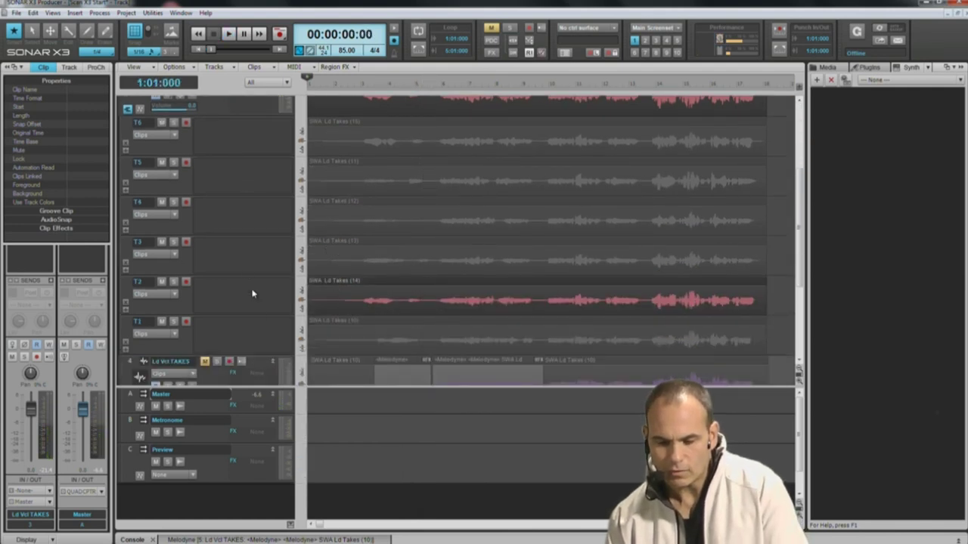
Collapse and reopen track 3's take lanes, and look through takes T1 to T6
scroll(187, 254, "up", 4)
left_click(128, 187)
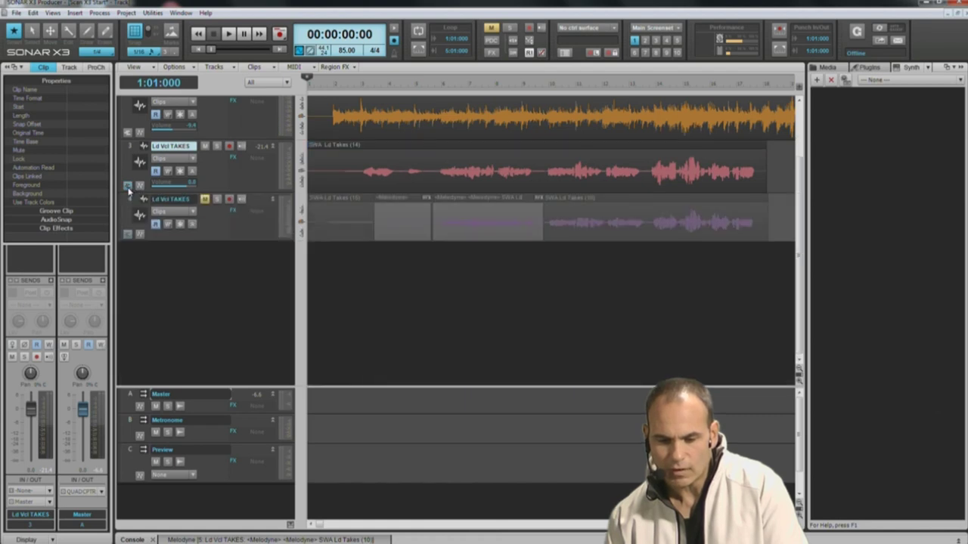
left_click(128, 187)
scroll(143, 284, "down", 3)
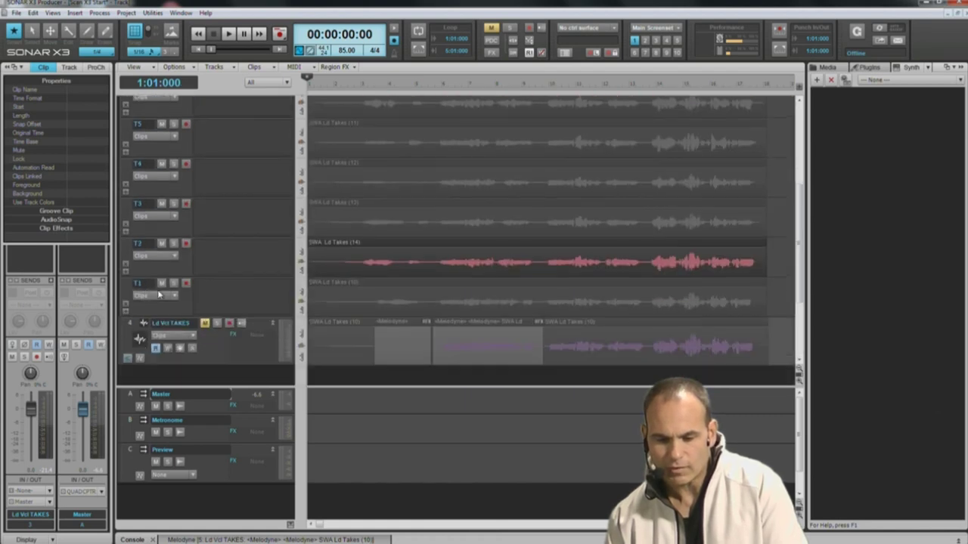
scroll(172, 233, "up", 4)
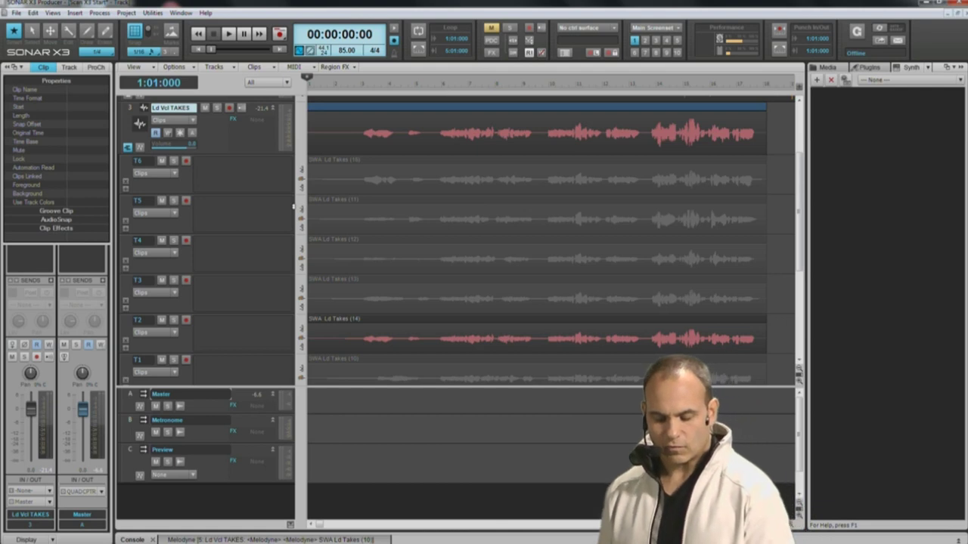
Hide the bus pane and make take T5 the active take of the lead vocal track
key("b")
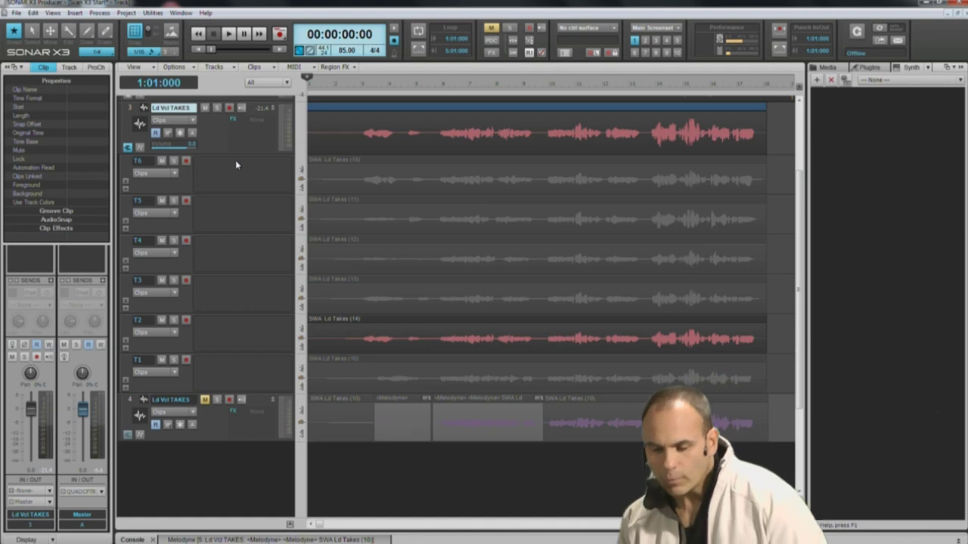
left_click(352, 169)
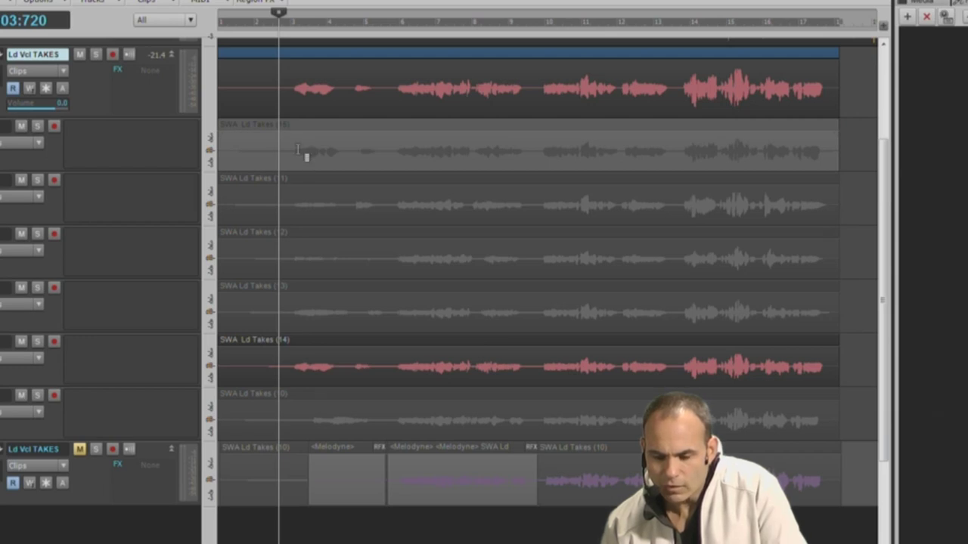
left_click(297, 137)
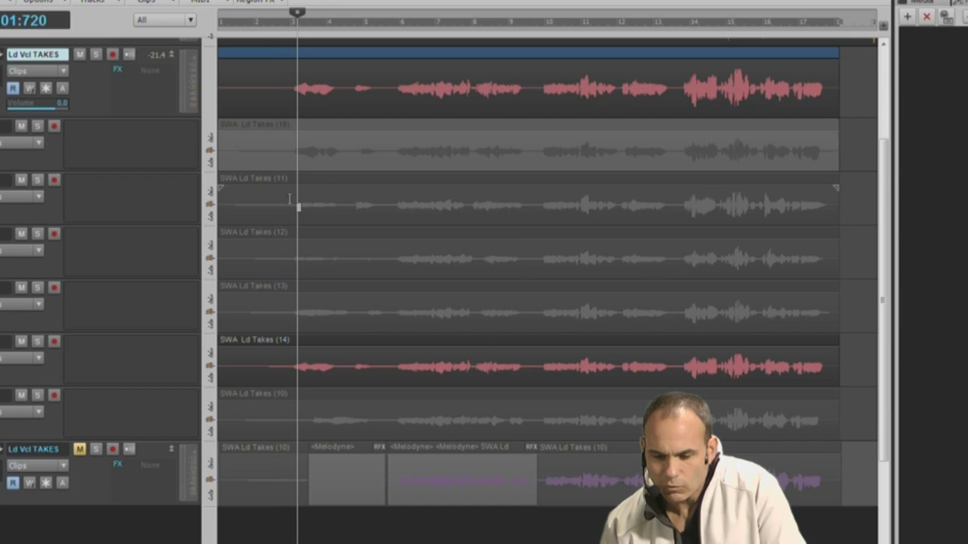
left_click(275, 209)
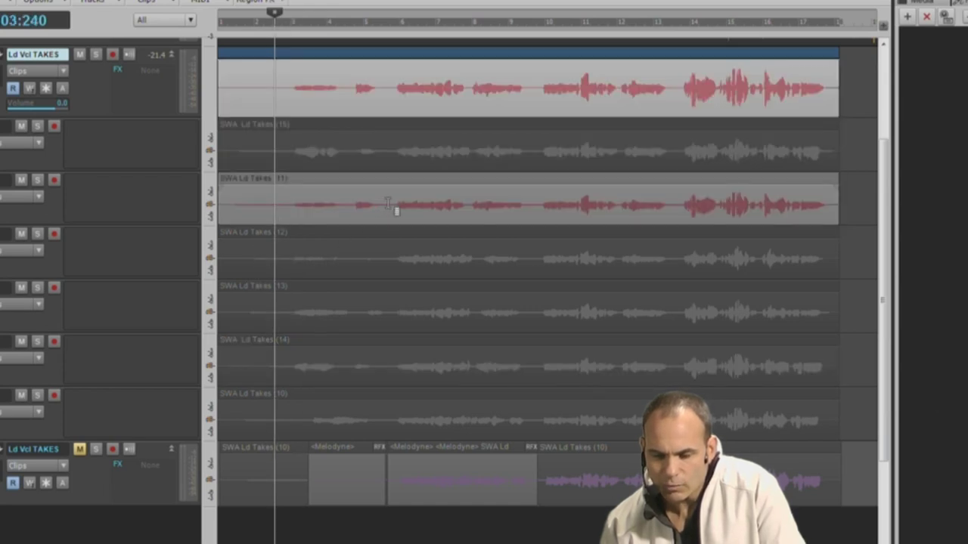
Isolate the first vocal phrase on T5, from about measure 2.5 to 5.7, and minimize the height of the muted track 4
left_click_drag(391, 205, 272, 203)
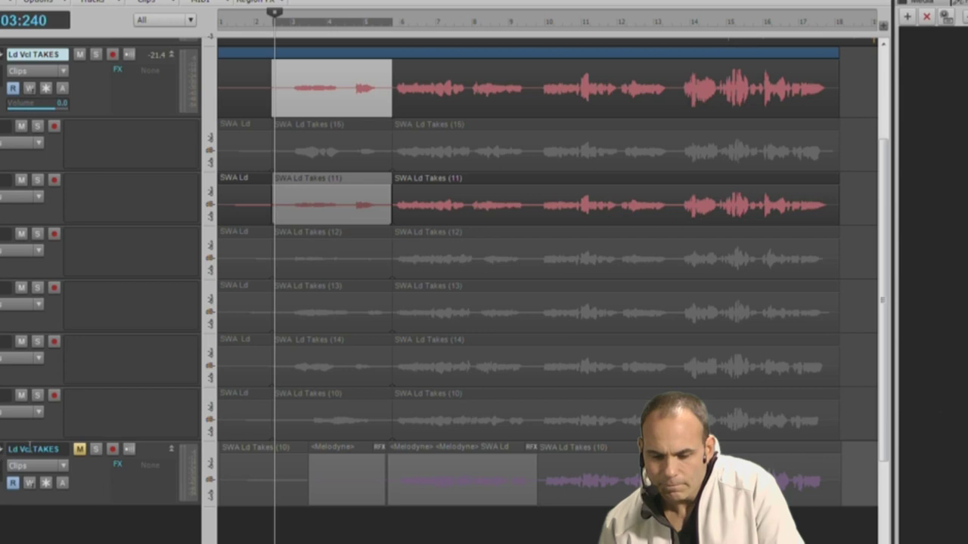
left_click_drag(51, 505, 53, 456)
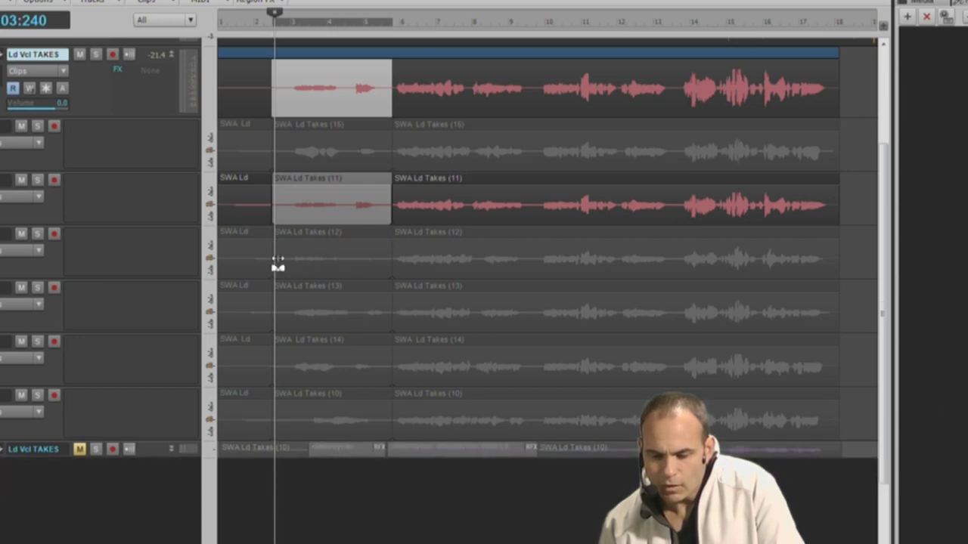
Play the first phrase, compare takes T4, T3 and T2, and choose T5 for that phrase
key("space")
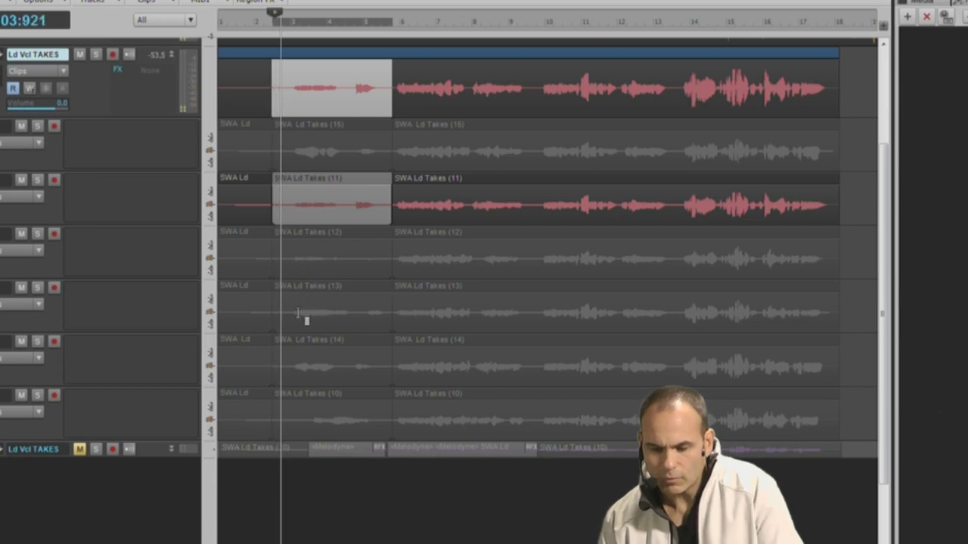
left_click(298, 269)
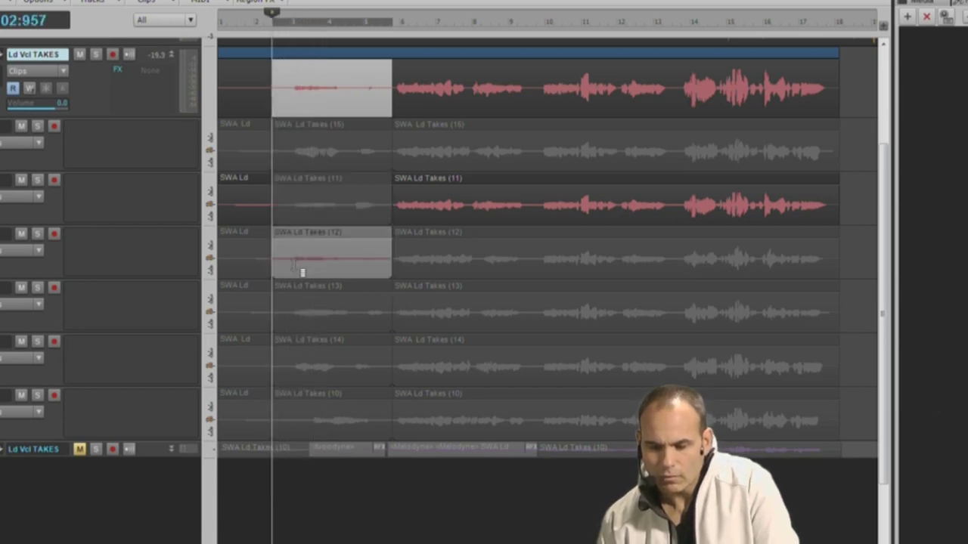
left_click(295, 319)
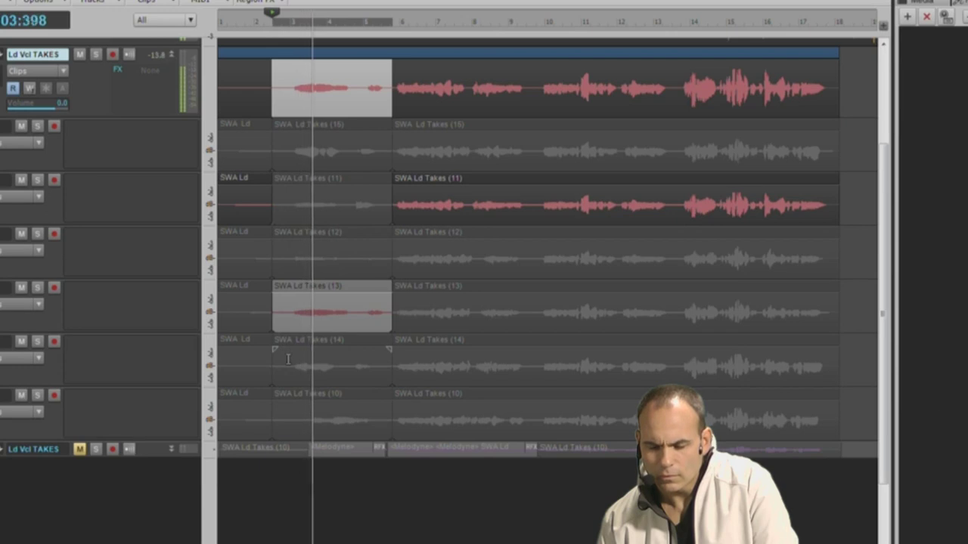
left_click(288, 370)
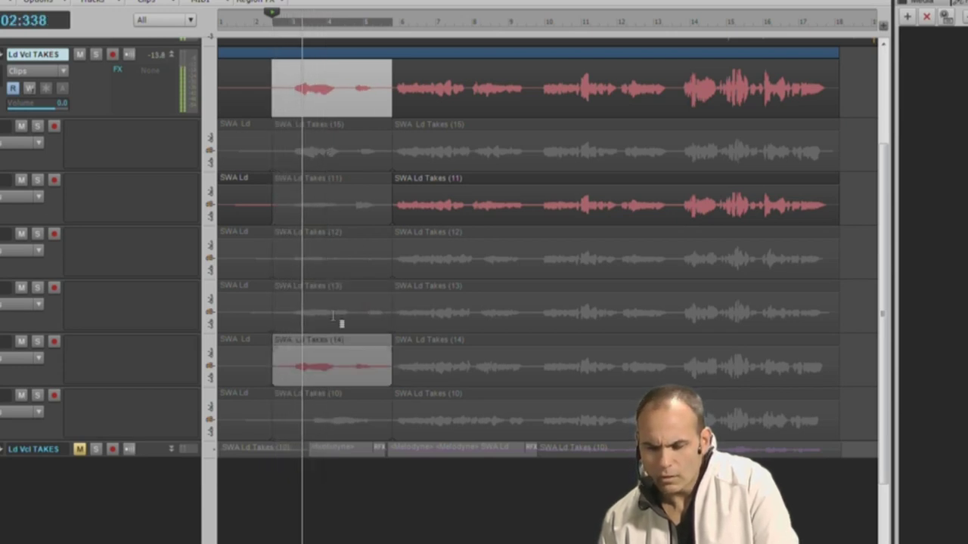
left_click(299, 264)
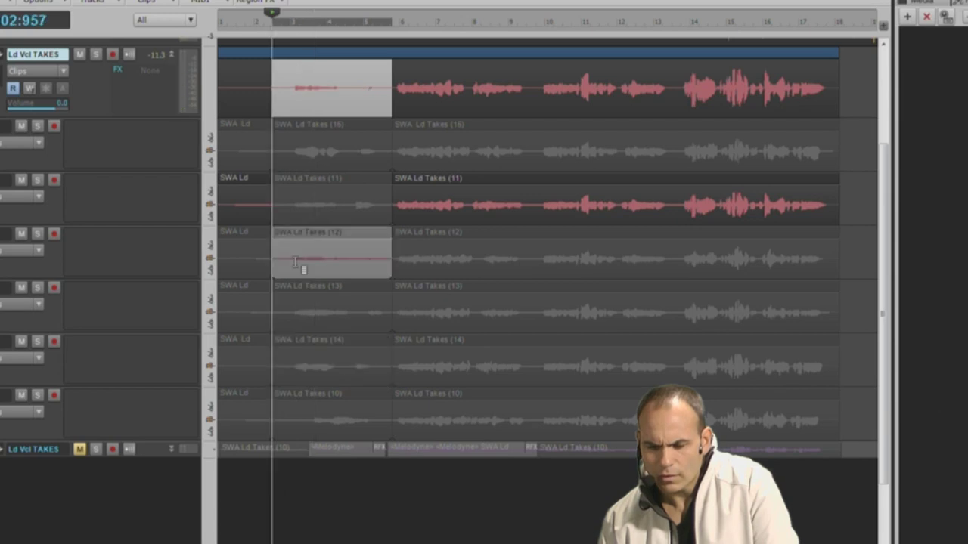
left_click(296, 210)
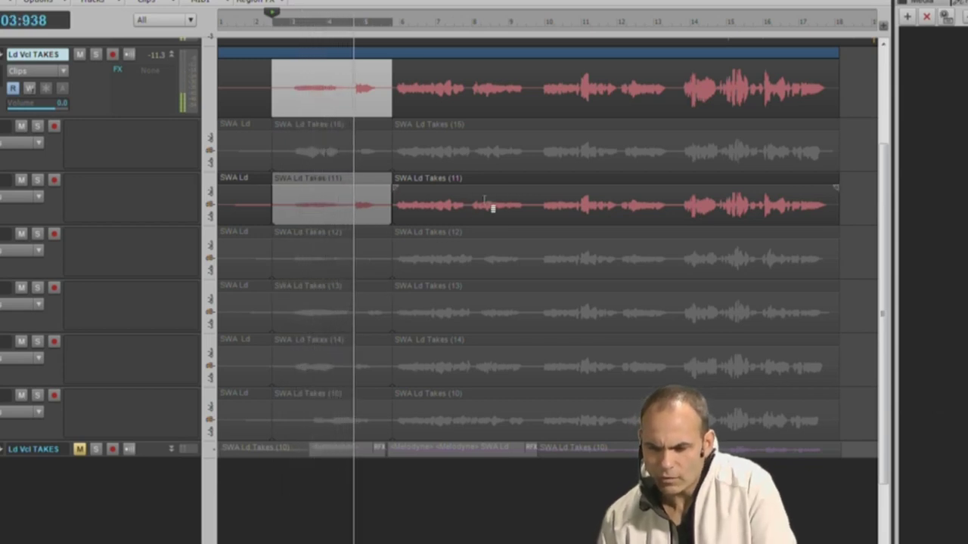
Isolate the second vocal phrase on T5, from about measure 5.7 to 7.8, and stop playback
left_click_drag(465, 208, 394, 215)
key("ctrl+e")
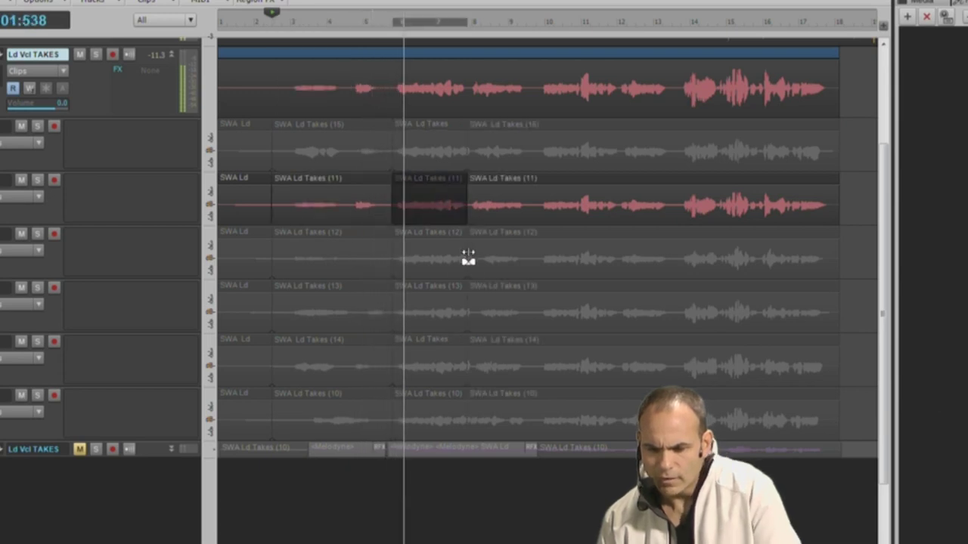
key("space")
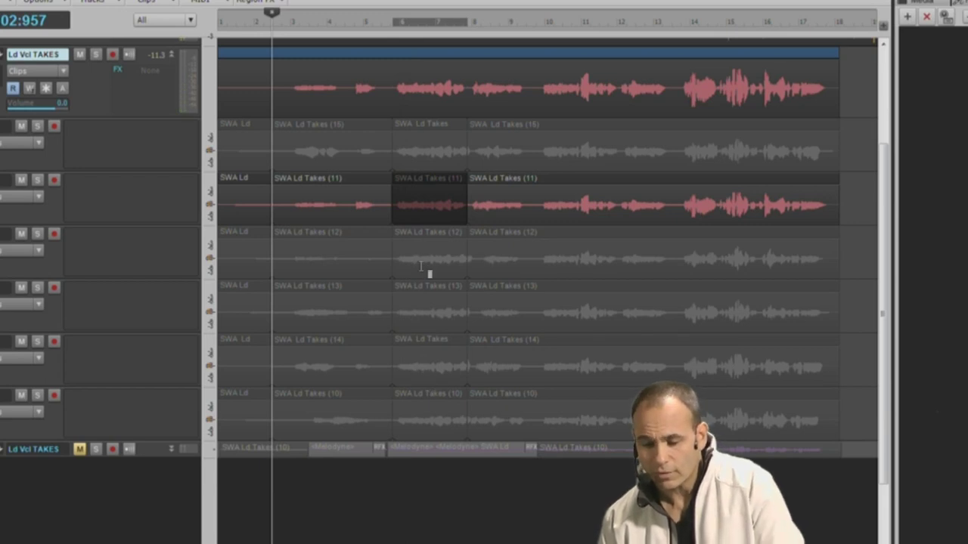
Audition the isolated second phrase from takes T4, T3 and T2
key("ctrl+alt+v")
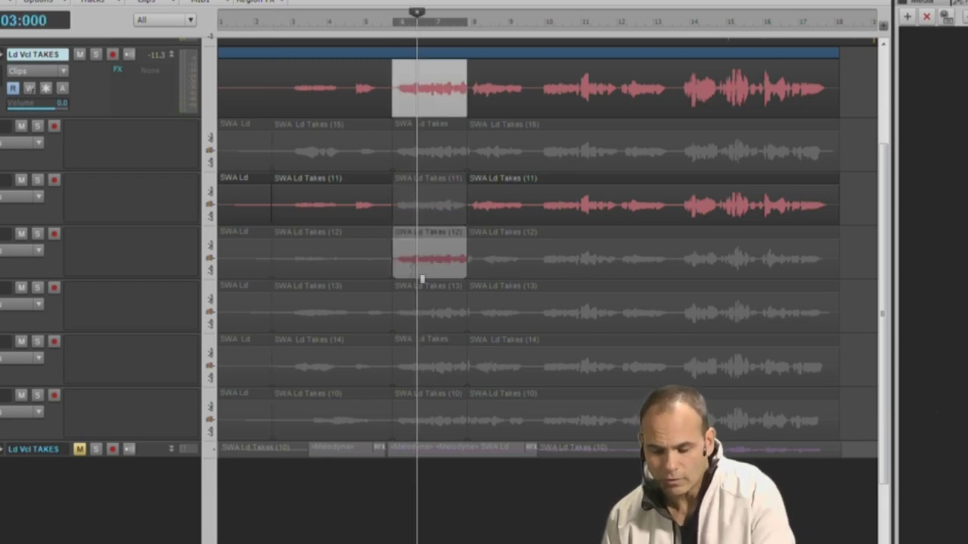
key("space")
key("semicolon")
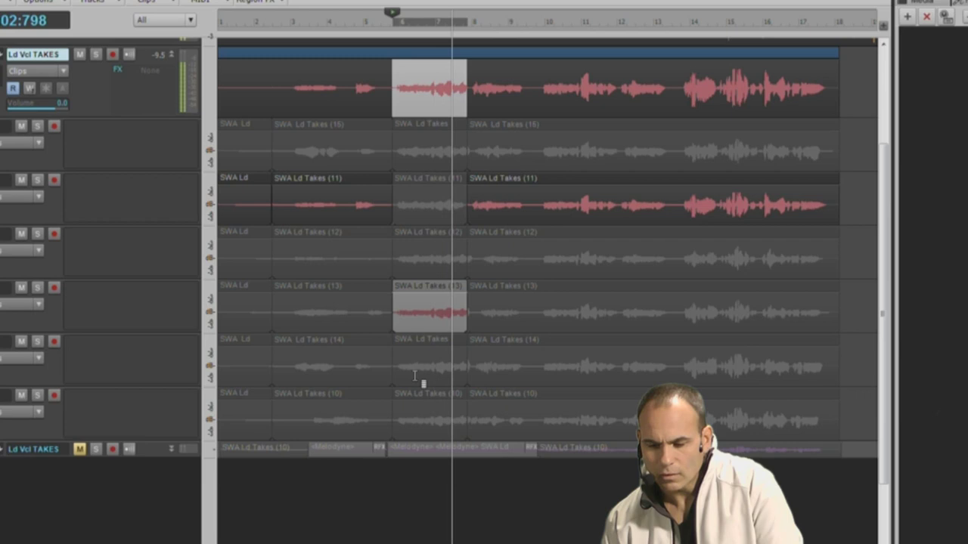
key("semicolon")
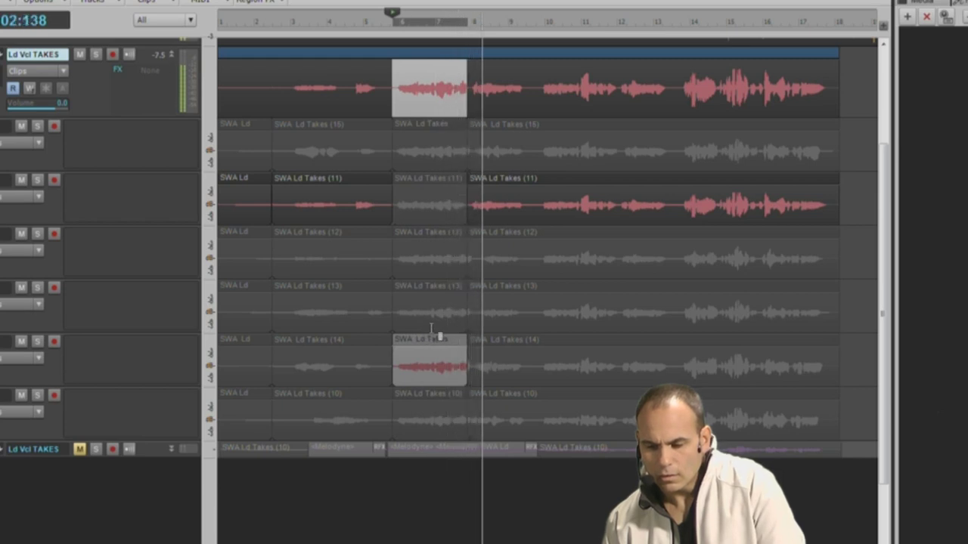
Extend the second phrase's end to about measure 8.1, compare takes T3 and T4 again, and choose T3
left_click_drag(466, 321, 478, 321)
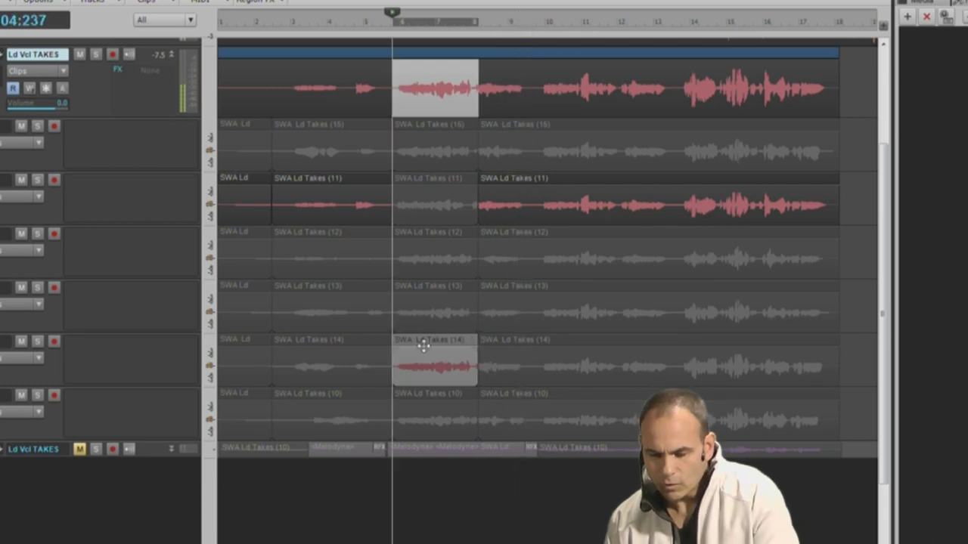
left_click(435, 319)
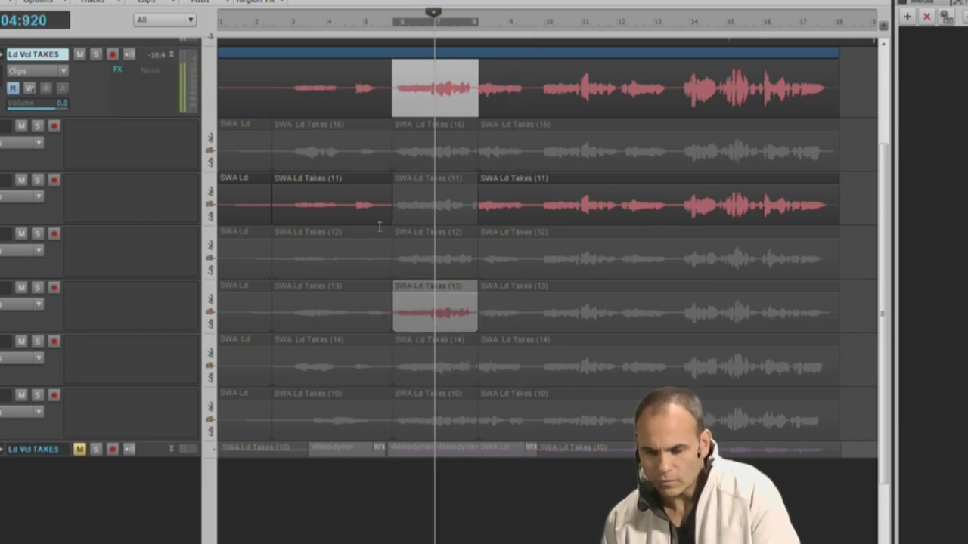
left_click(435, 261)
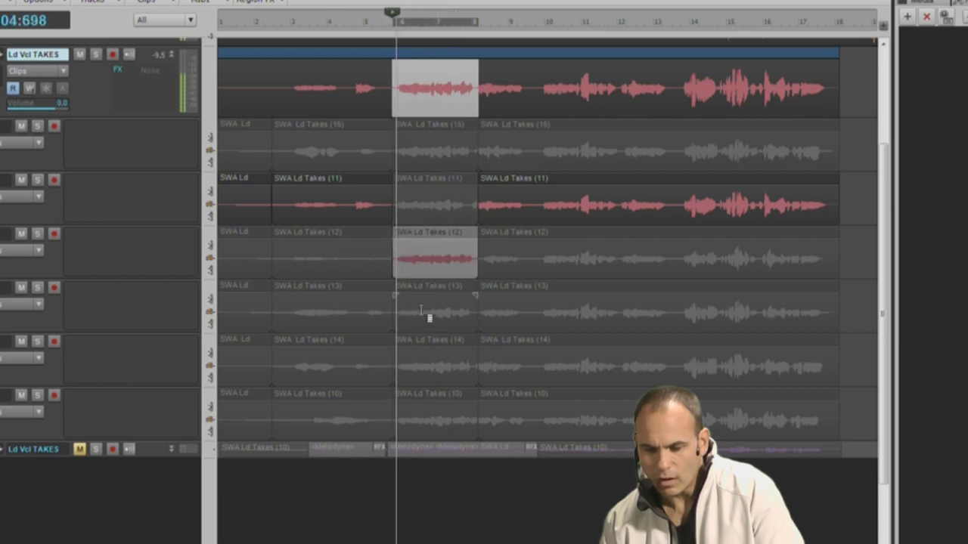
left_click(427, 317)
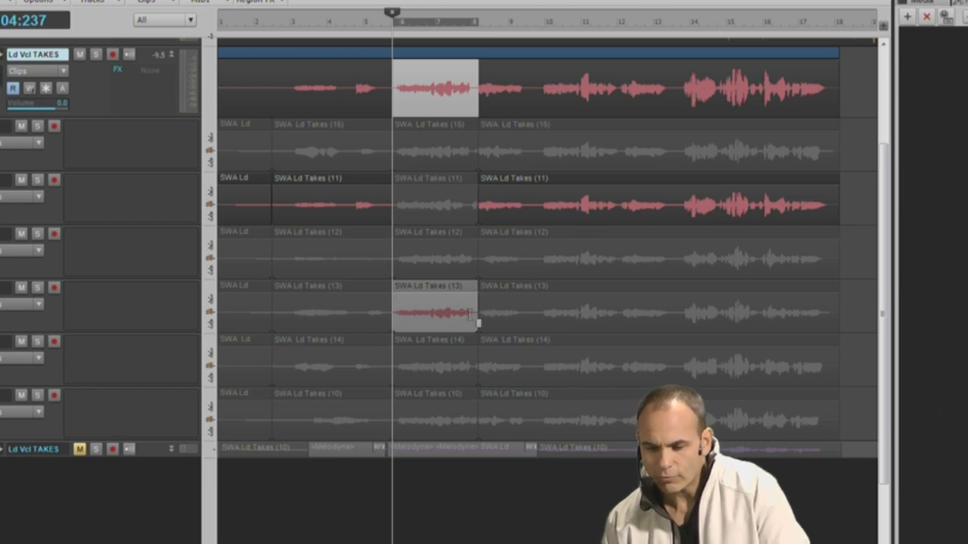
Isolate the third phrase on T3, from about measure 8.1 to 9.6, as the active section, and select T4's first-phrase clip
left_click_drag(532, 310, 469, 313)
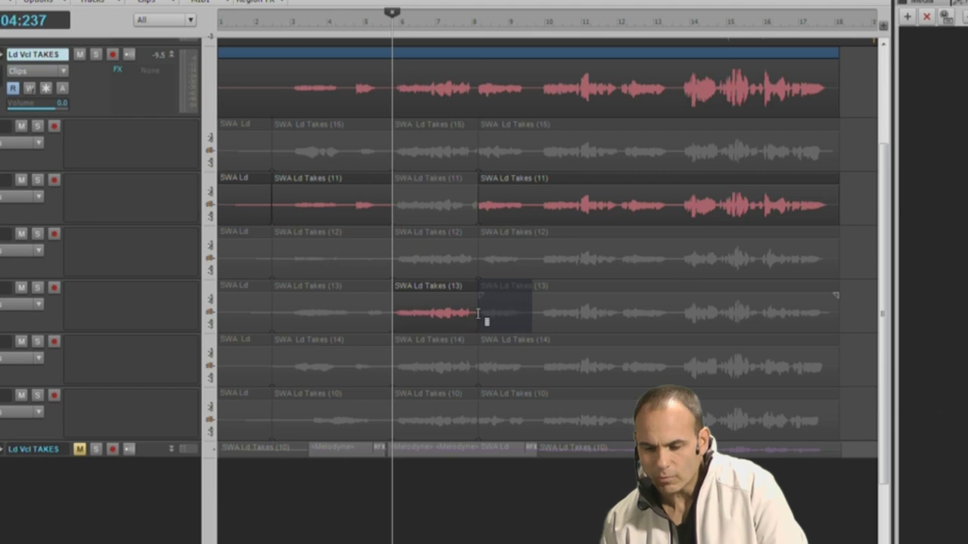
key("ctrl+alt+v")
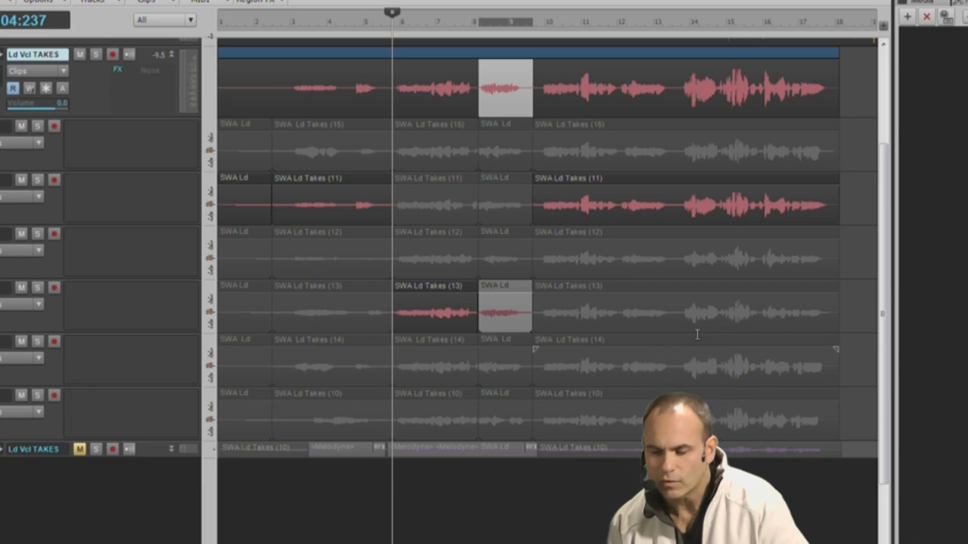
left_click(306, 244)
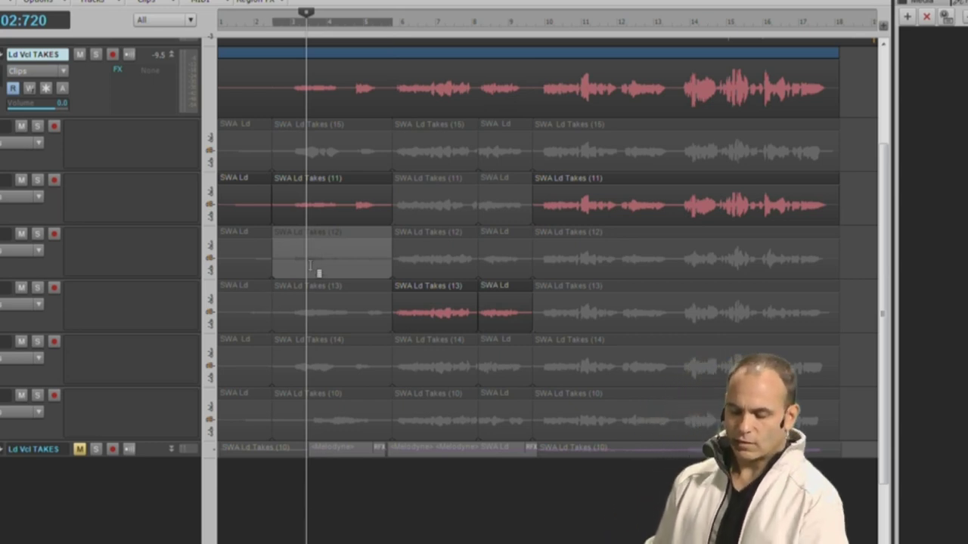
Audition the first phrase down the lanes from T4 through T3 and T2 to T1, stepping back up to T2
key("space")
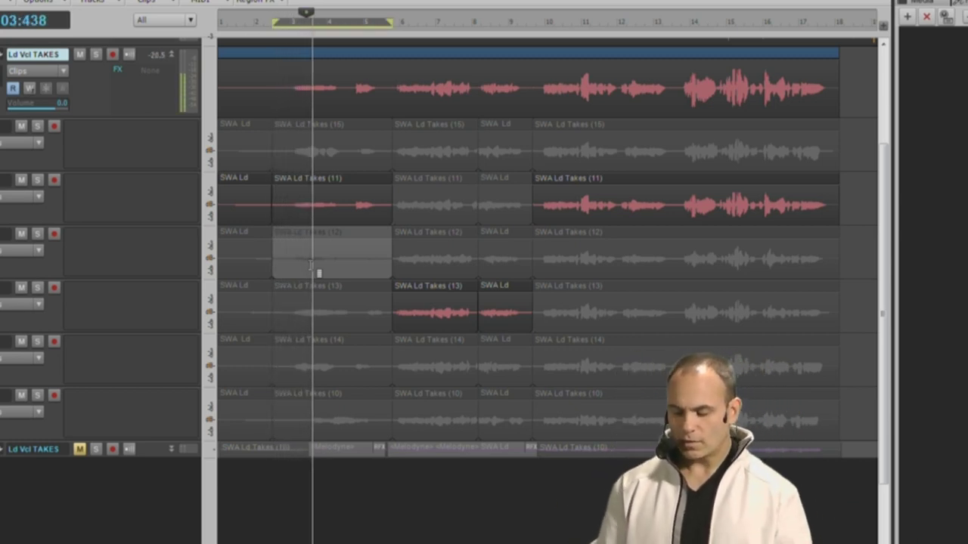
key("semicolon")
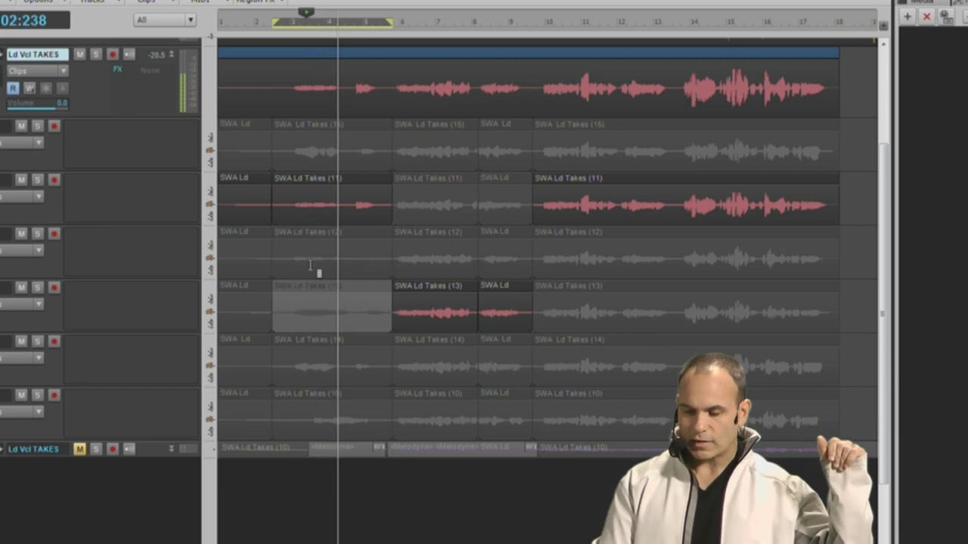
key("semicolon")
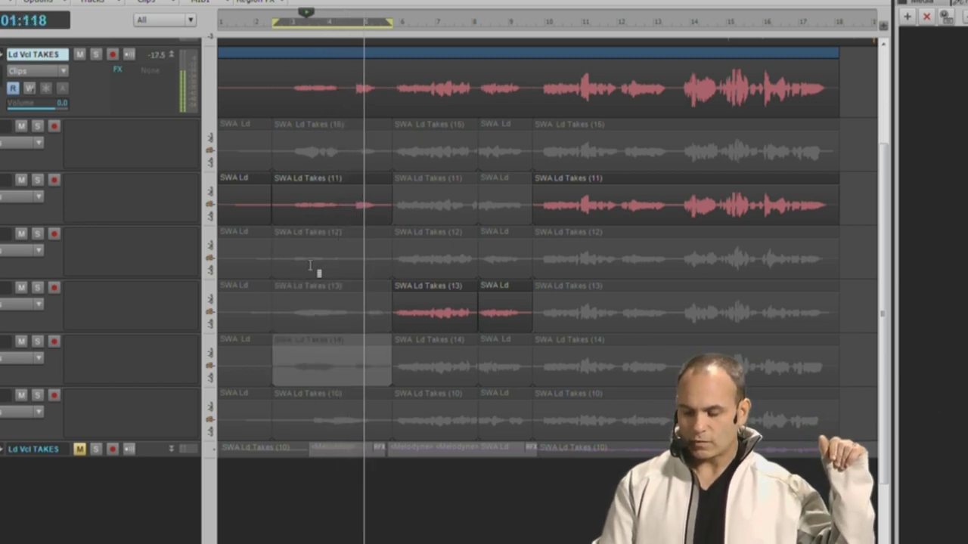
key("semicolon")
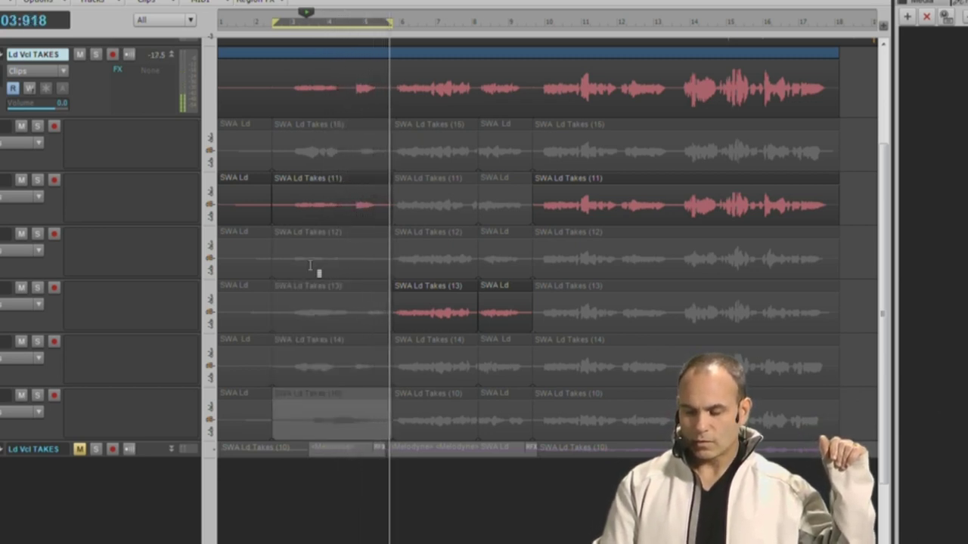
key("p")
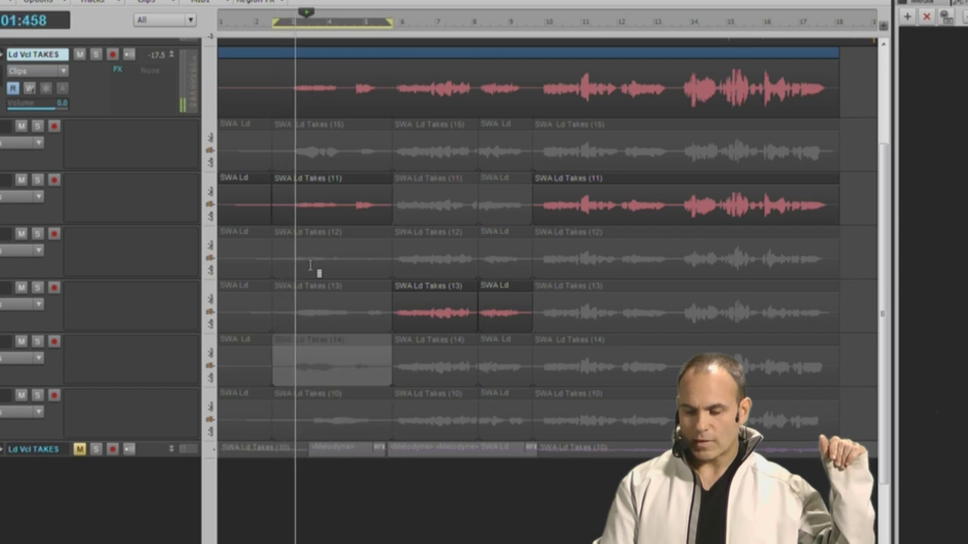
key("p")
Move on to the second phrase, audition T4's clip, choose it for the comp, and stop playback
key("ctrl+Tab")
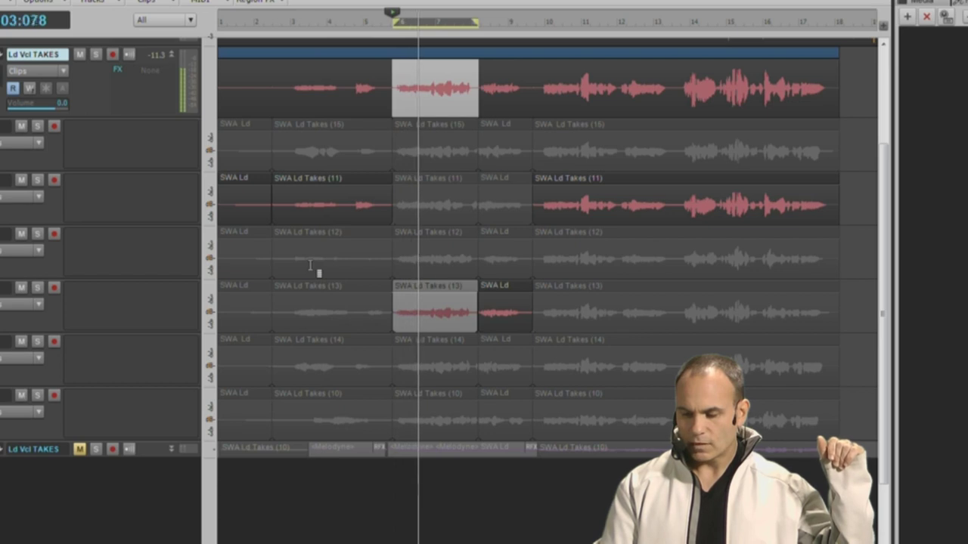
key("p")
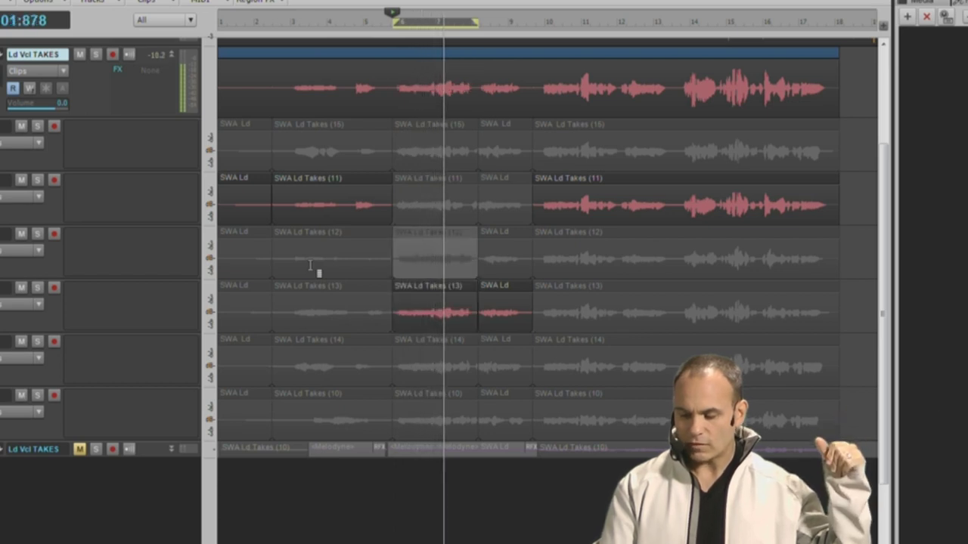
key("ctrl+alt+v")
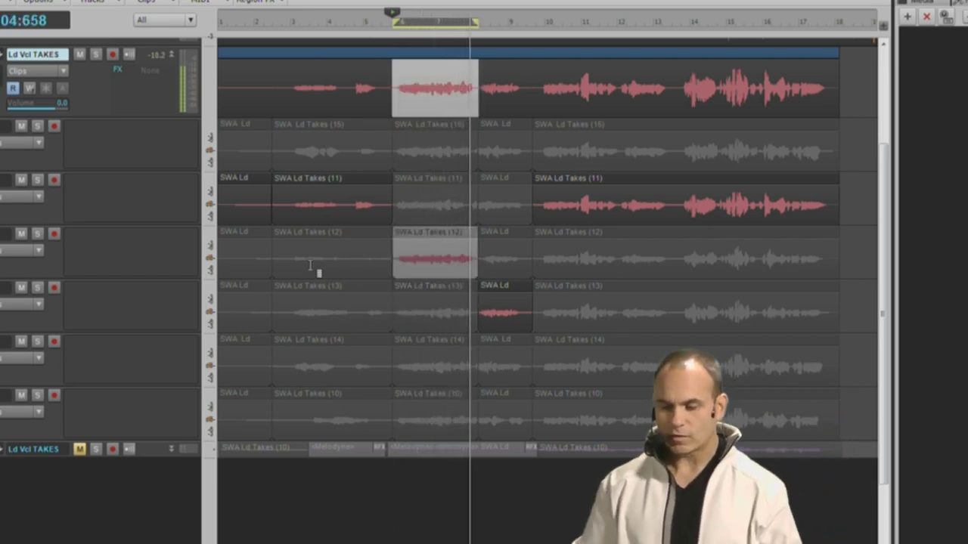
key("space")
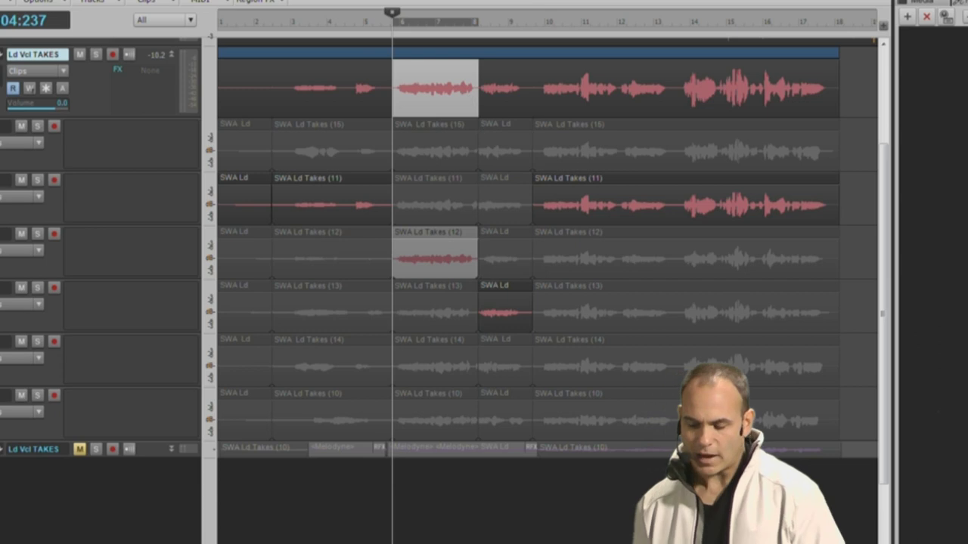
Solo the lead vocal takes track and resume auditioning the second phrase, moving down to T2's clip
key("space")
key("space")
key("shift+s")
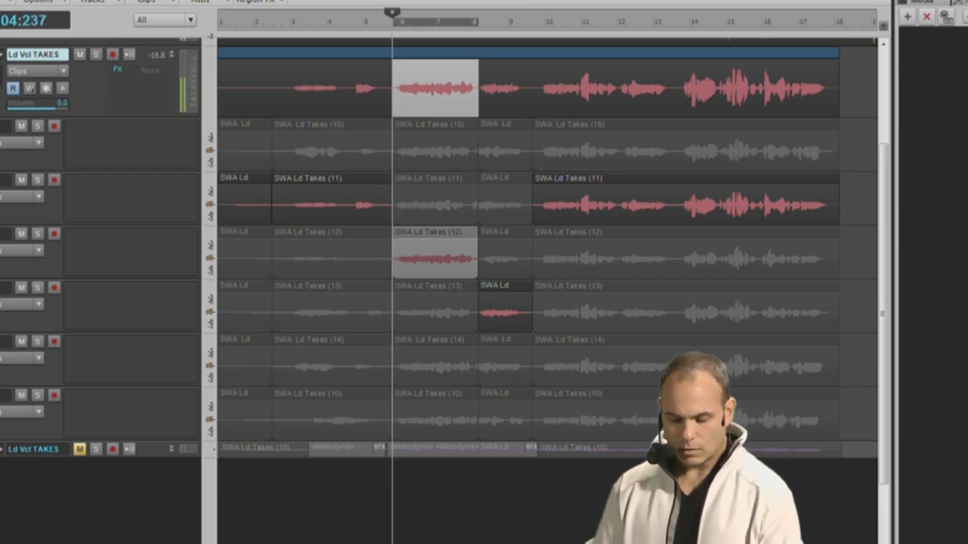
key("space")
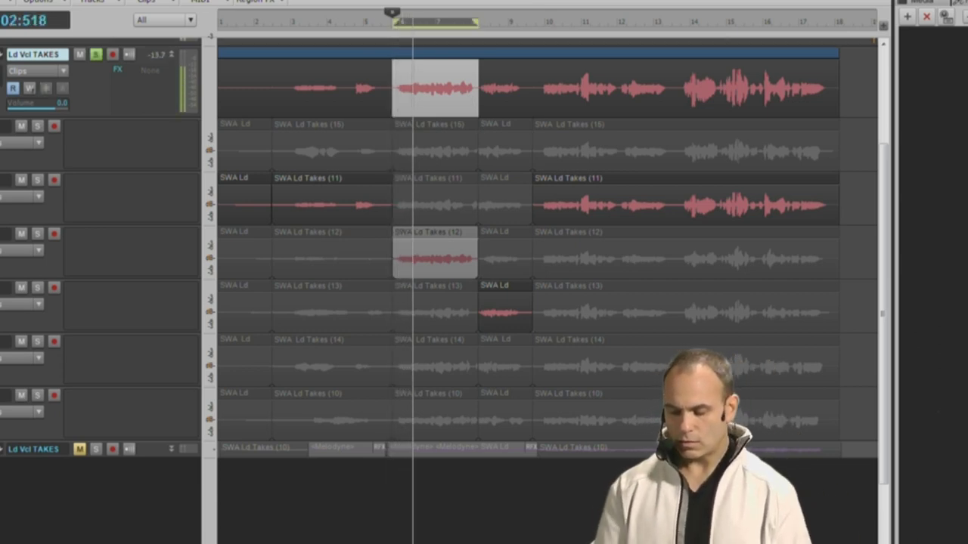
key("semicolon")
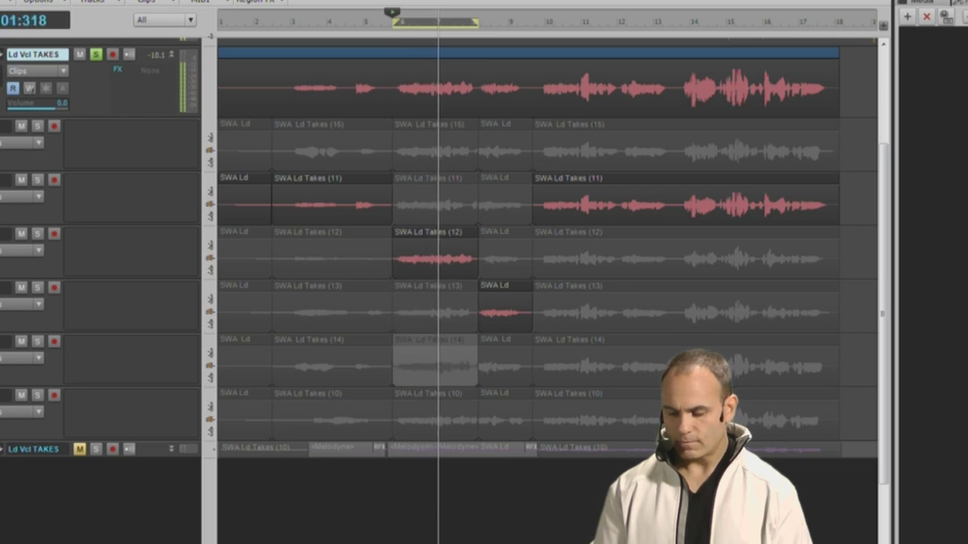
Move on to the third phrase, audition its takes, choose T5 for the comp, and stop playback
key("ctrl+Tab")
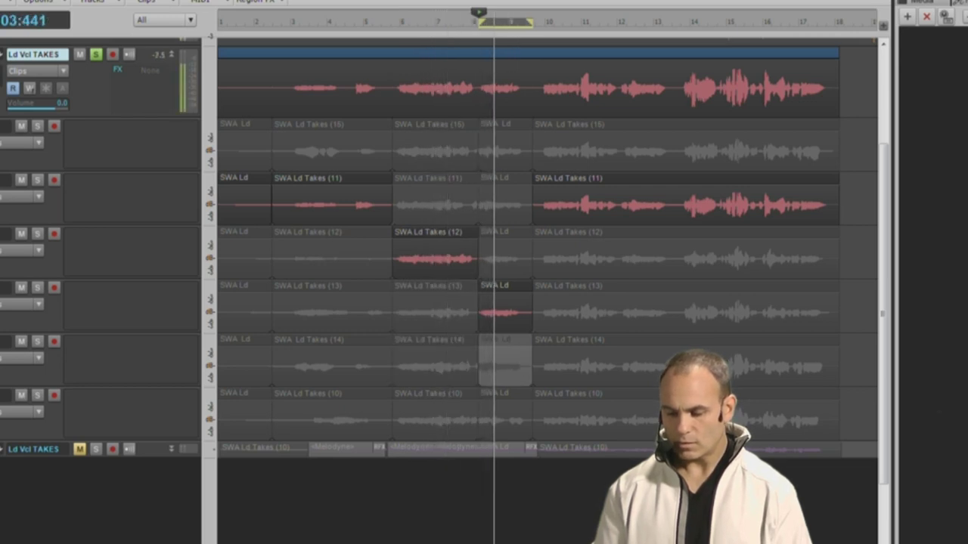
key("semicolon")
key("p")
key("p")
key("p")
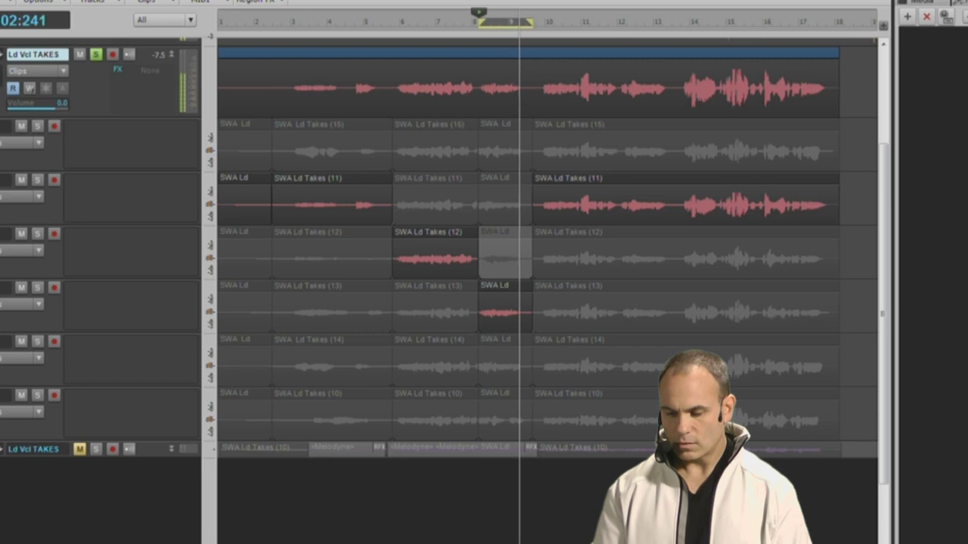
key("p")
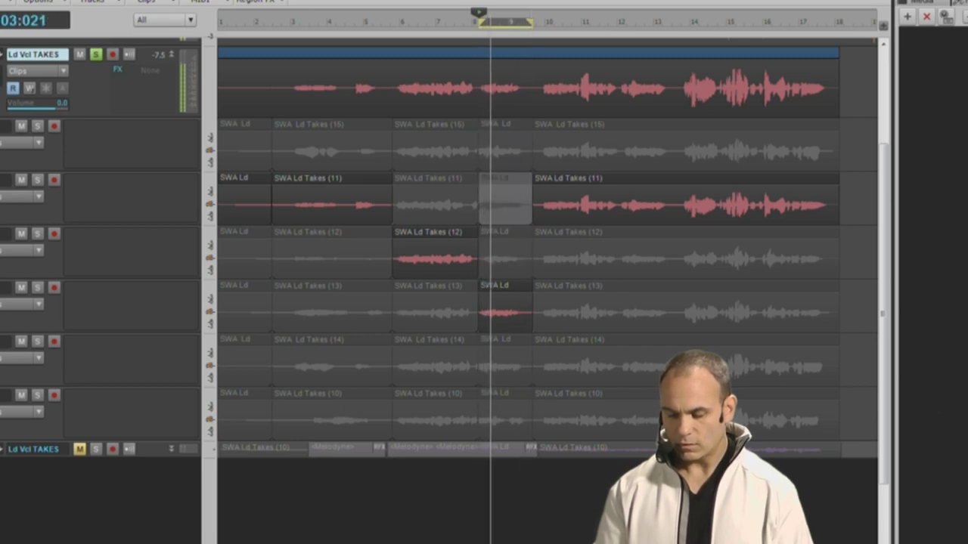
key("ctrl+alt+v")
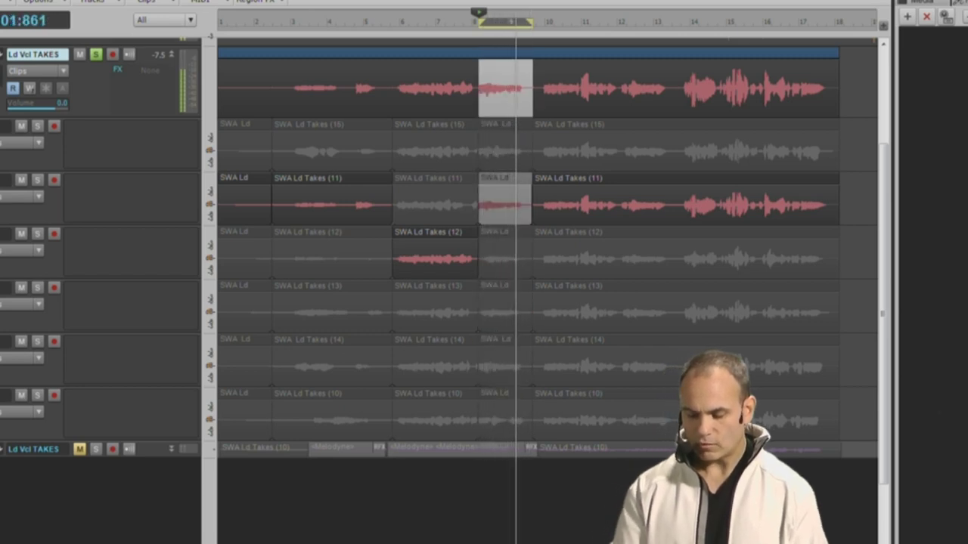
key("space")
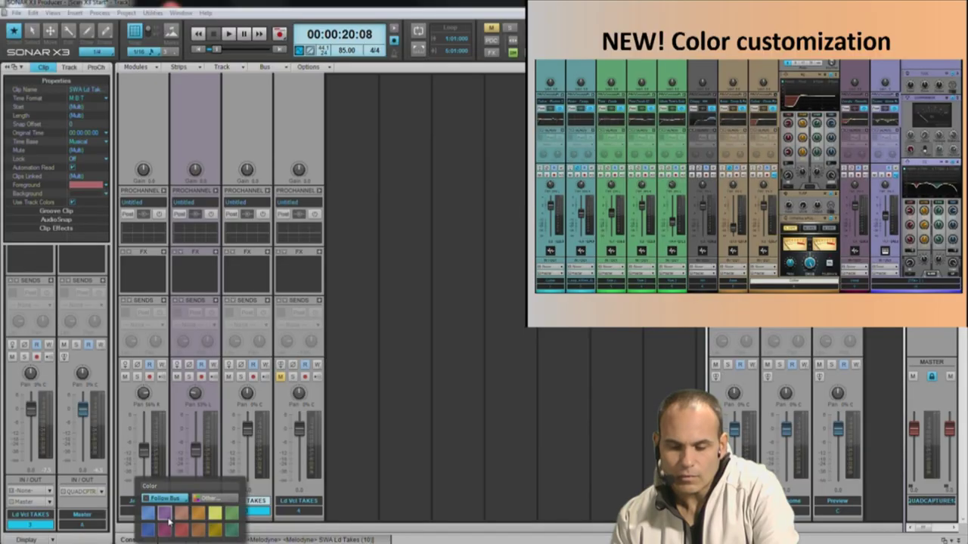
Set the console strip color of Jav Acstc 2 and Jav Acst 1 to orange
left_click(185, 521)
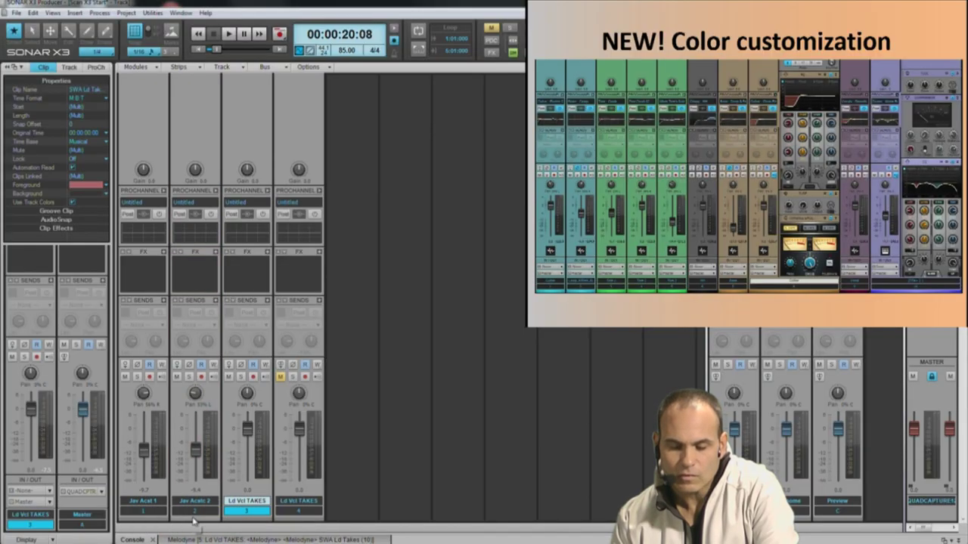
left_click(195, 522)
left_click(198, 515)
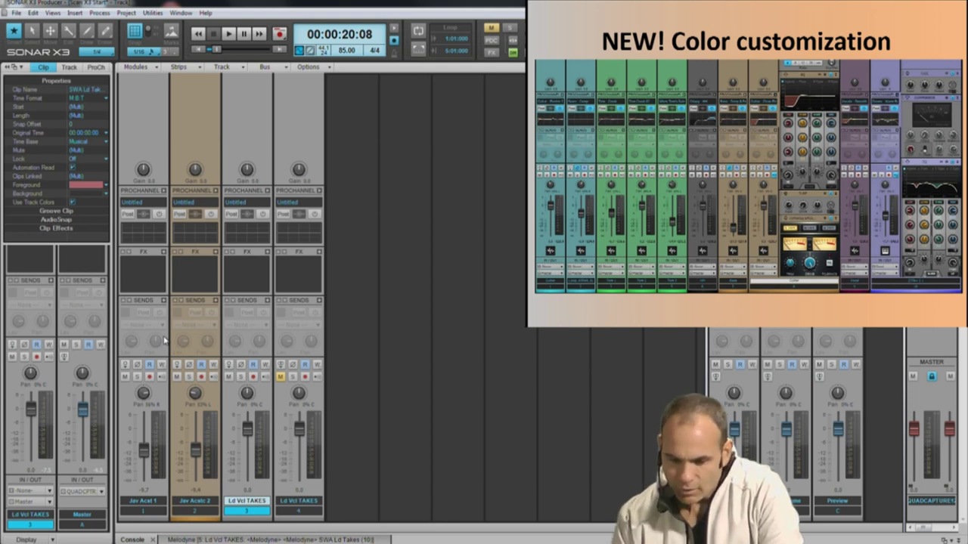
left_click(161, 521)
left_click(165, 514)
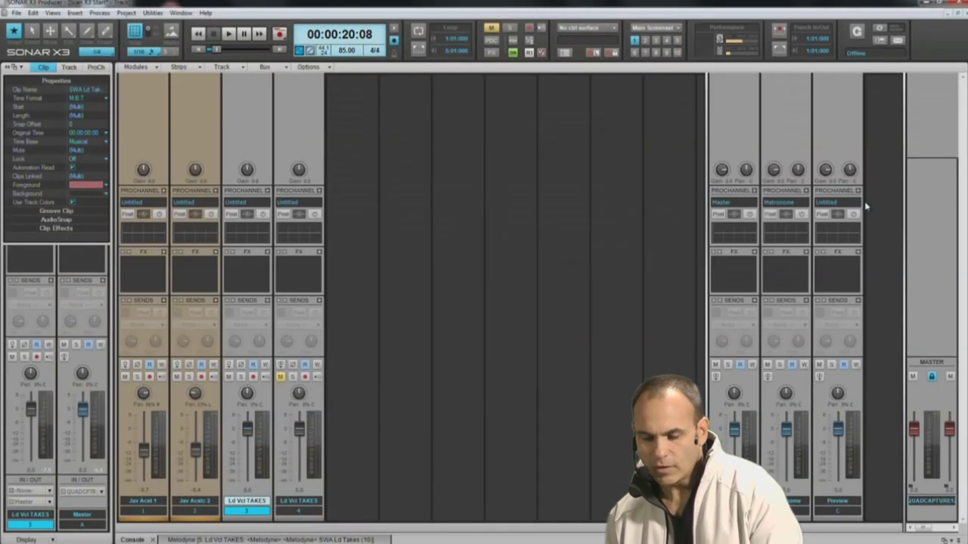
Return from the console to the track view and browse the Audio FX and Instruments plug-ins and the plug-in layouts
key("d")
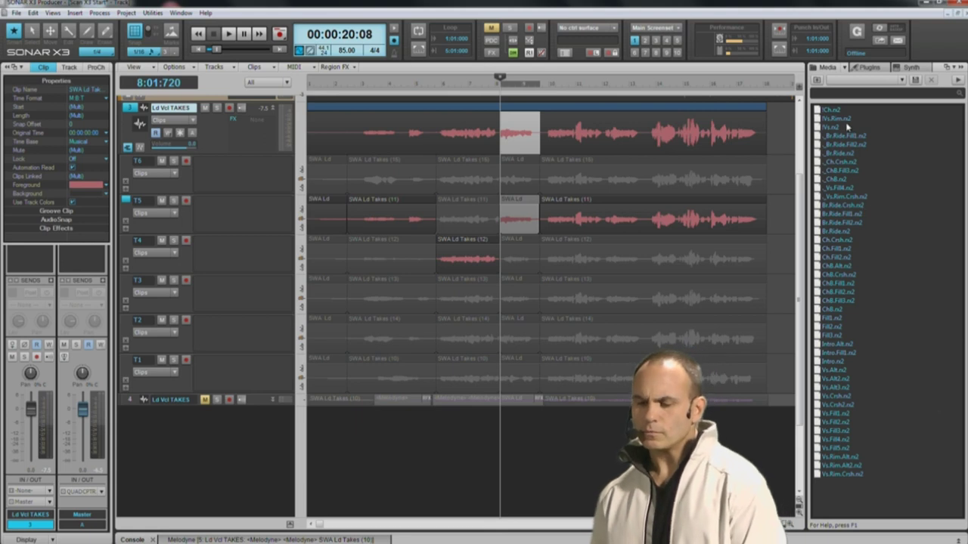
left_click(871, 68)
left_click(828, 79)
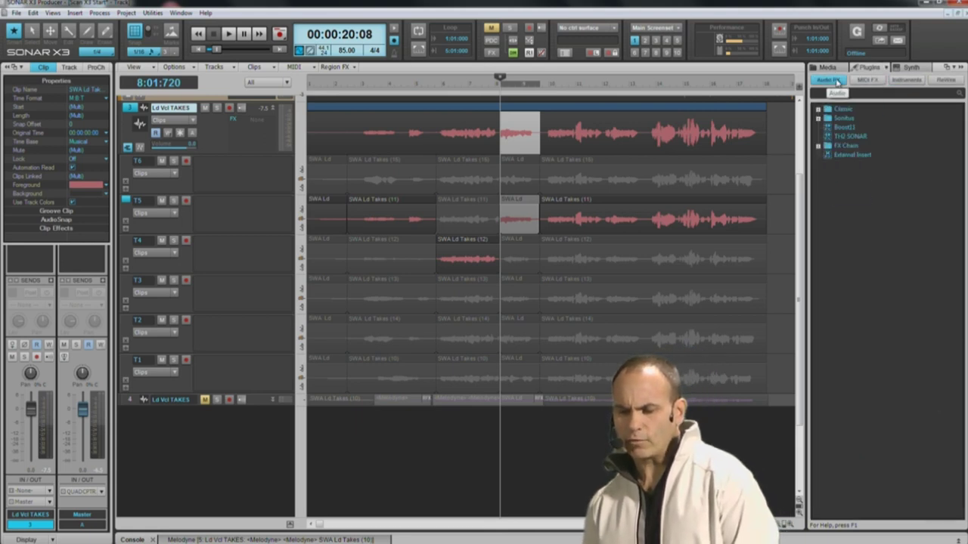
left_click(907, 80)
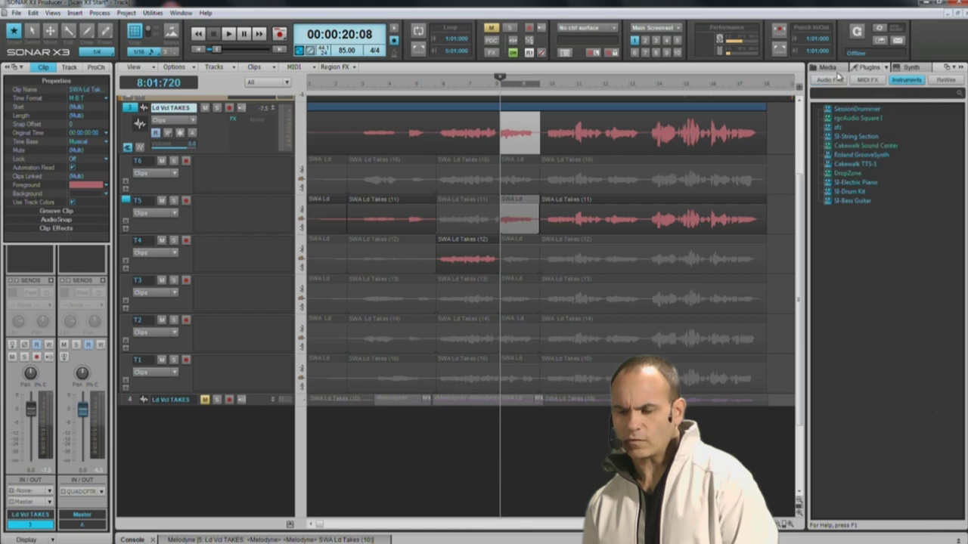
left_click(894, 68)
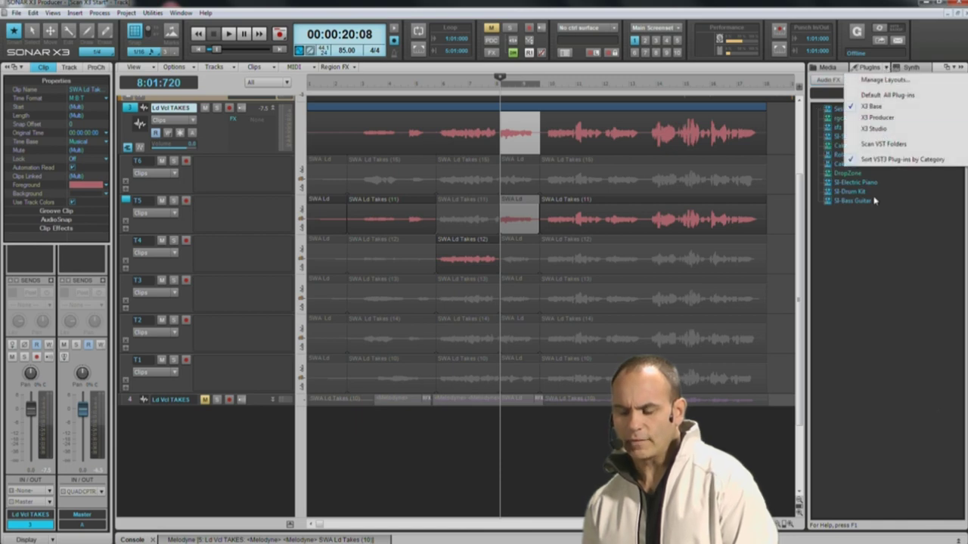
left_click(863, 241)
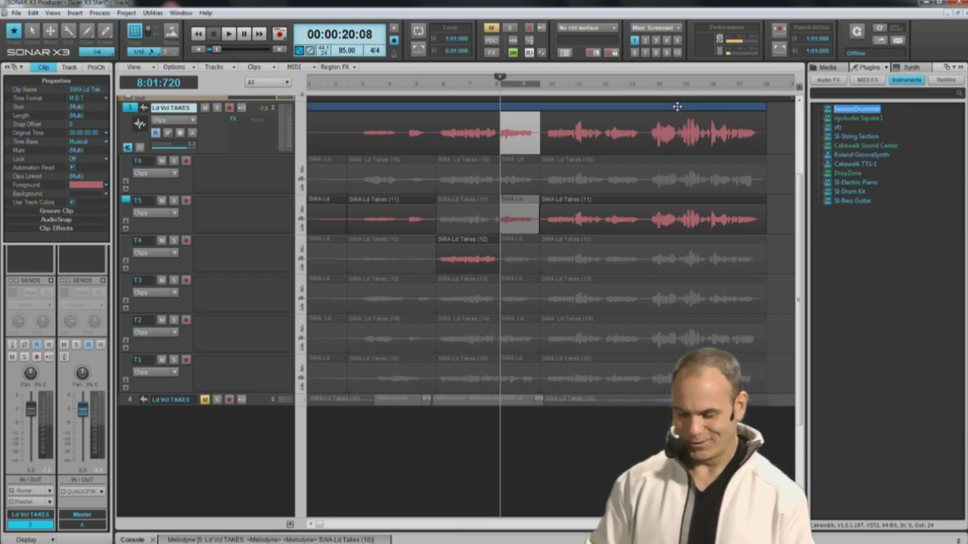
Collapse and restore the inspector, and show the Jav Acstc 2 track in it
key("i")
key("i")
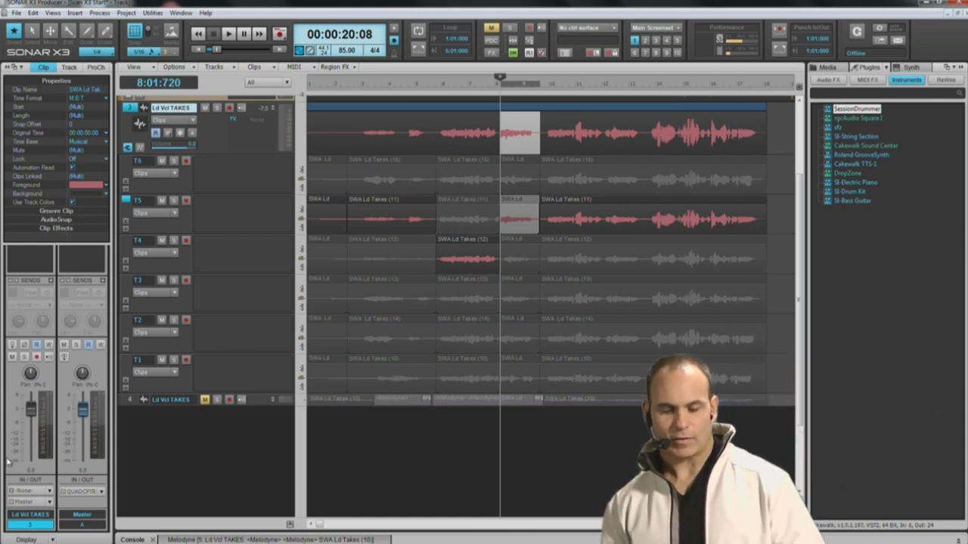
left_click(128, 162)
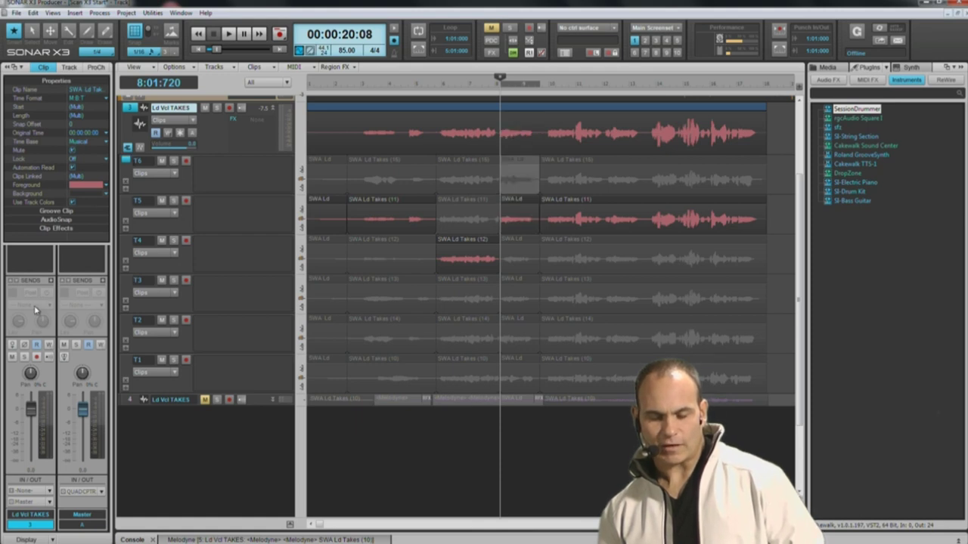
scroll(229, 181, "up", 3)
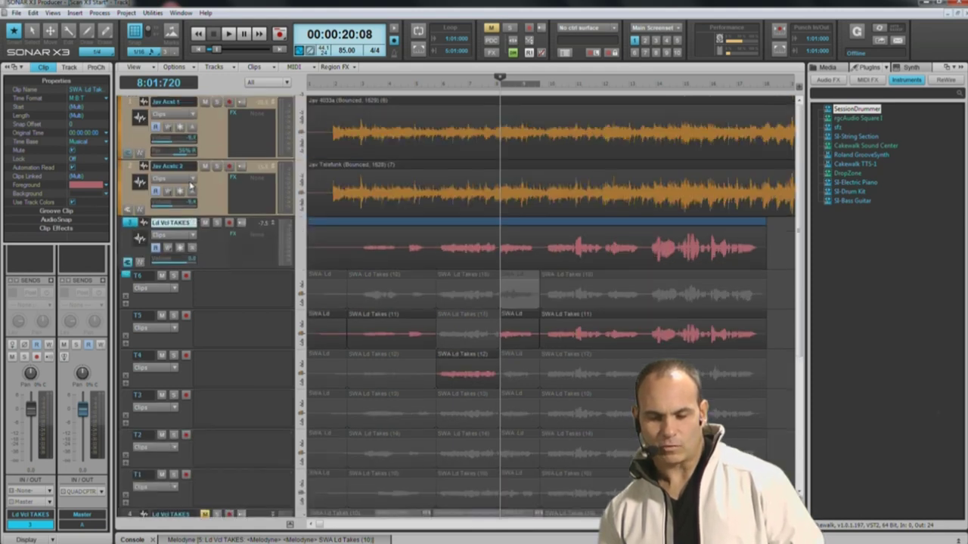
left_click(129, 167)
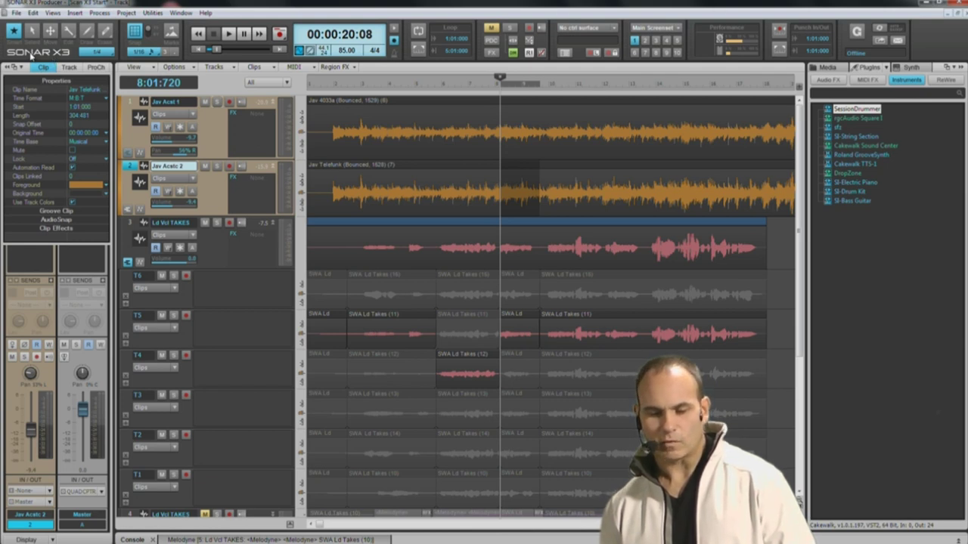
Review the Snap to Grid preferences without changing them, and set the snap resolution to 1/2
left_click(14, 32)
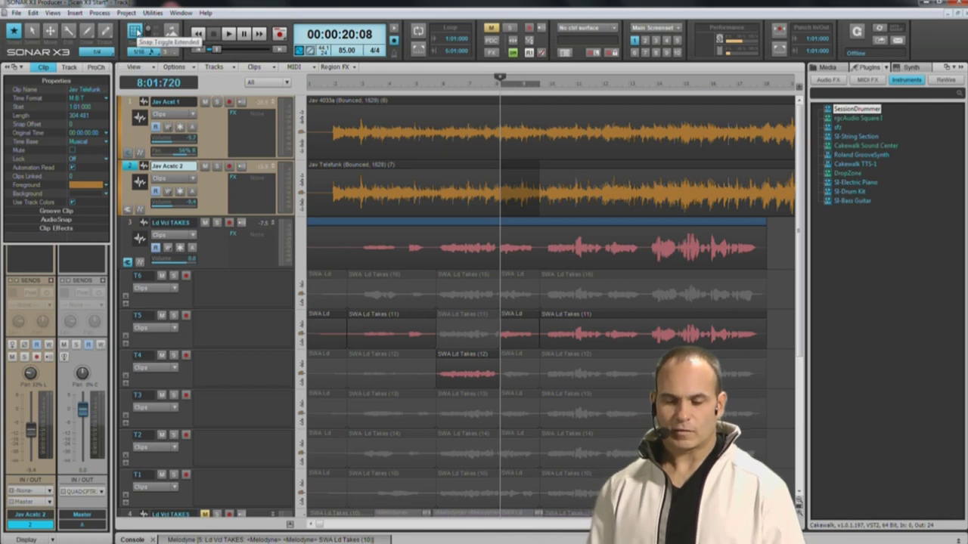
left_click(136, 33)
left_click(136, 33)
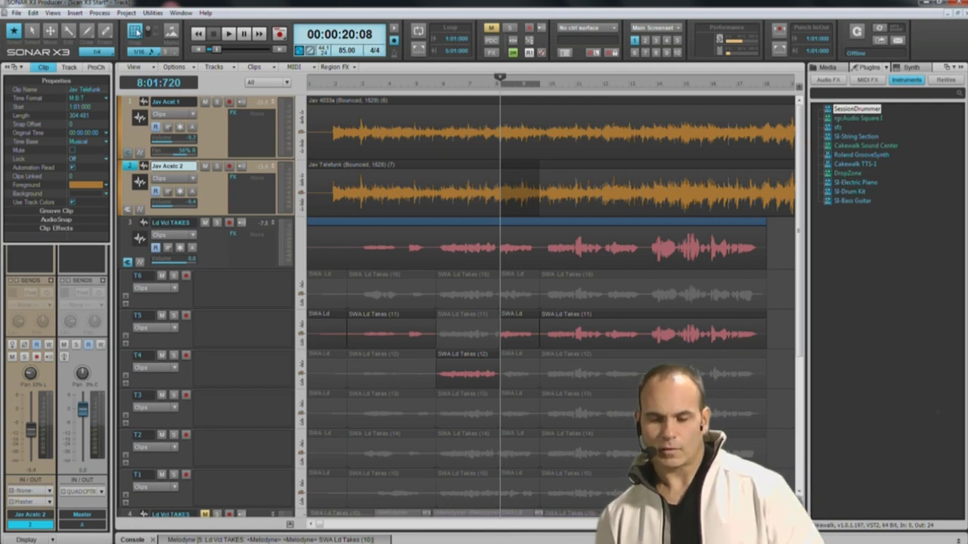
right_click(135, 32)
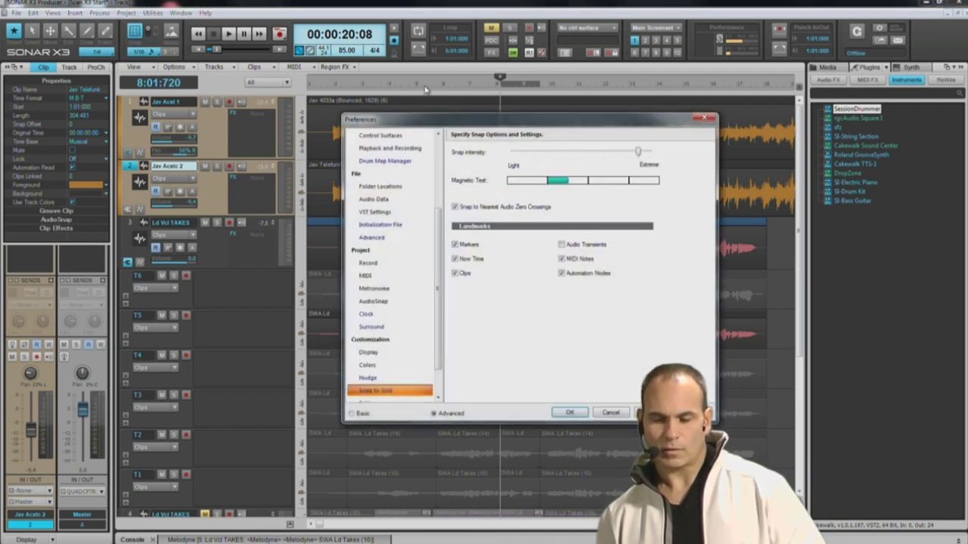
left_click(601, 412)
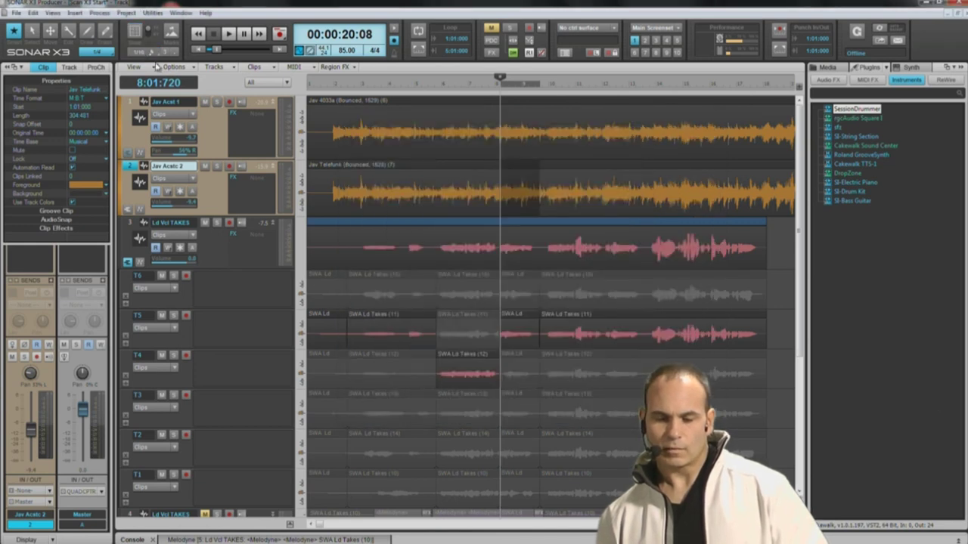
left_click(152, 52)
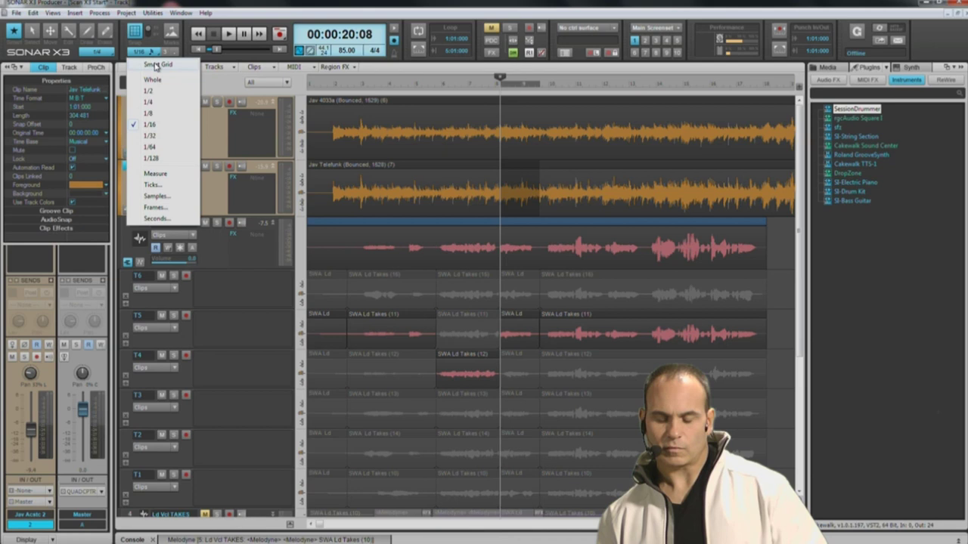
left_click(148, 90)
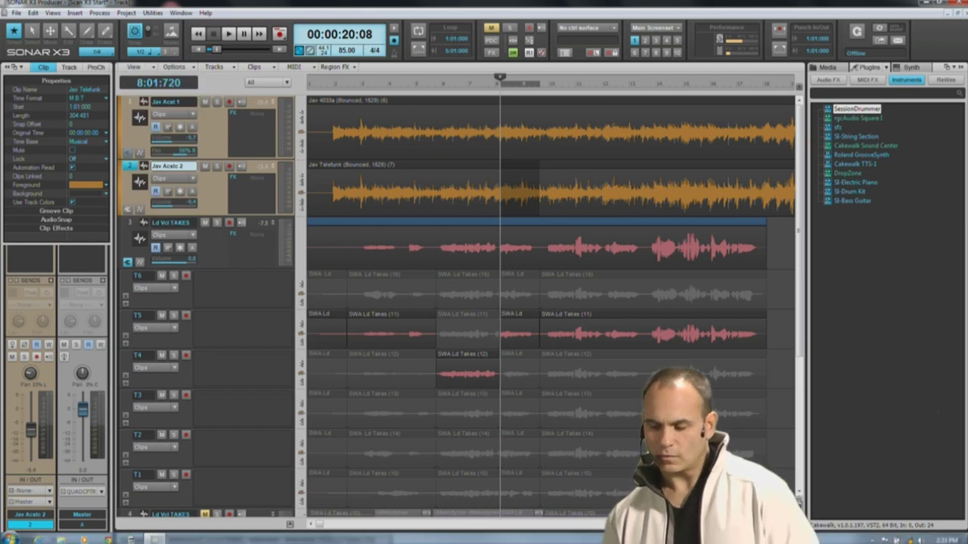
Check how the snap resolution follows different horizontal zoom levels of the timeline, and toggle the Smart Grid snap option
key("ctrl+Right")
key("ctrl+Right")
key("ctrl+Right")
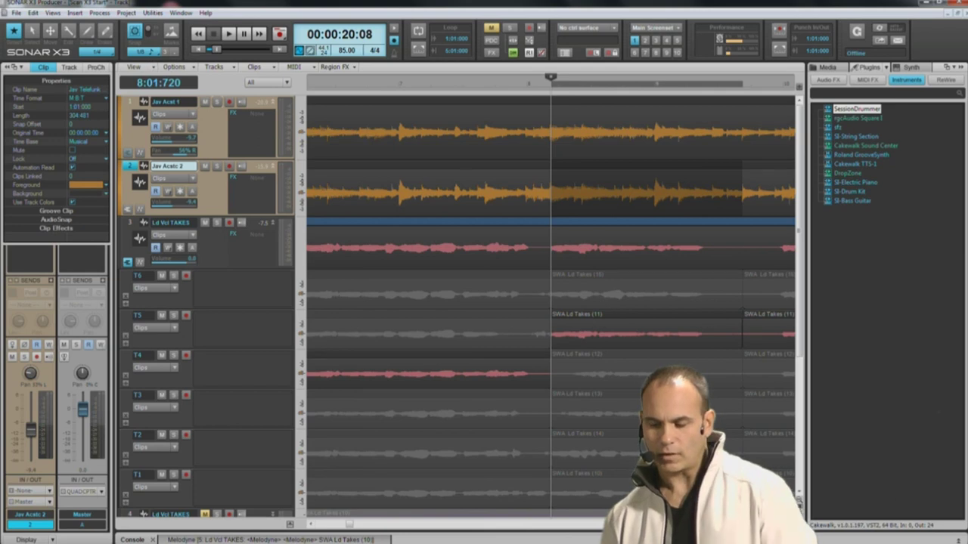
key("ctrl+Left")
key("ctrl+Left")
key("ctrl+Left")
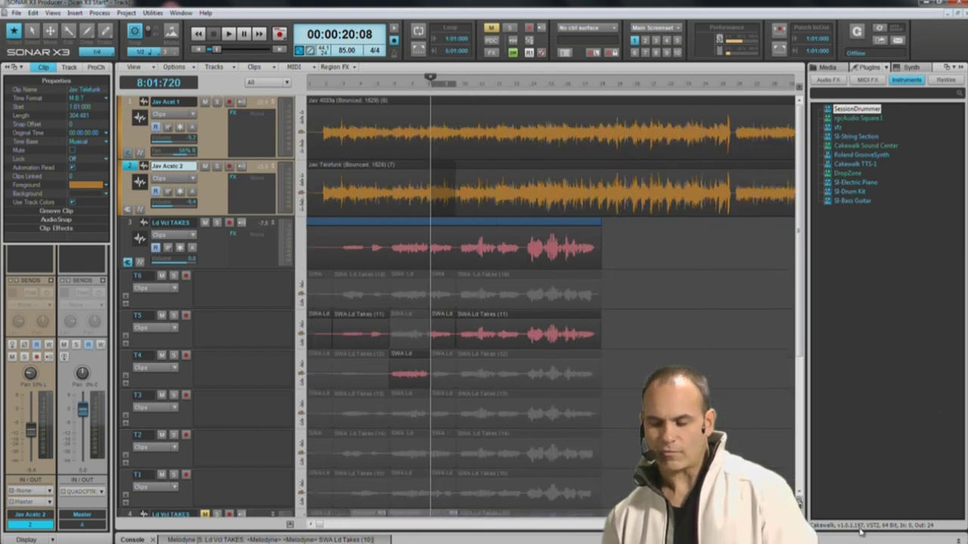
key("ctrl+Right")
key("ctrl+Right")
key("ctrl+Right")
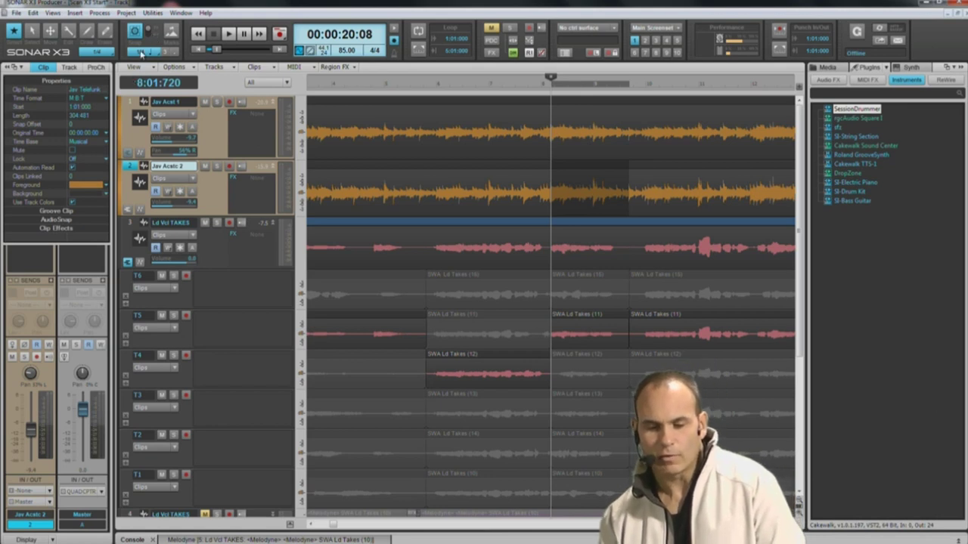
left_click(139, 52)
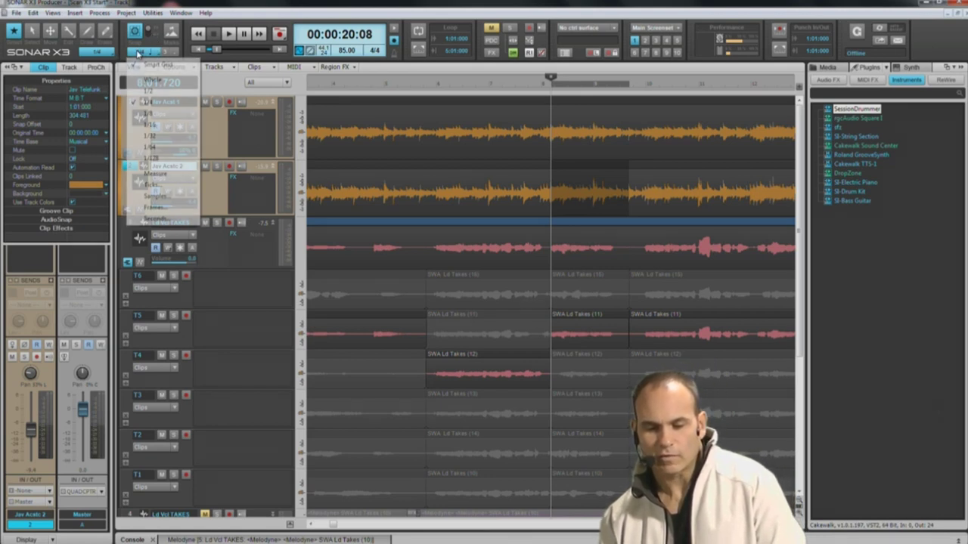
left_click(155, 67)
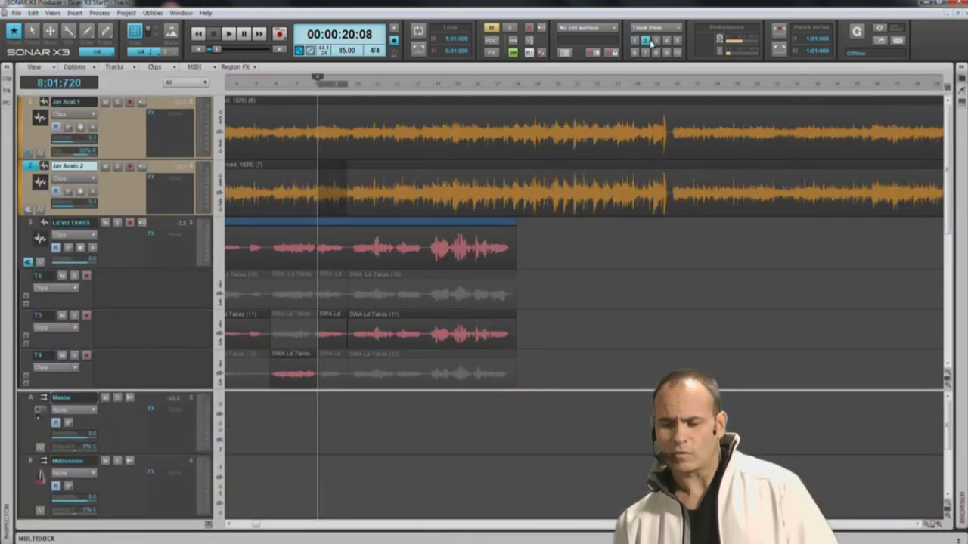
View the Track View, Browser and Meter Bridge screensets, and return to the Track View screenset
left_click(646, 41)
left_click(654, 42)
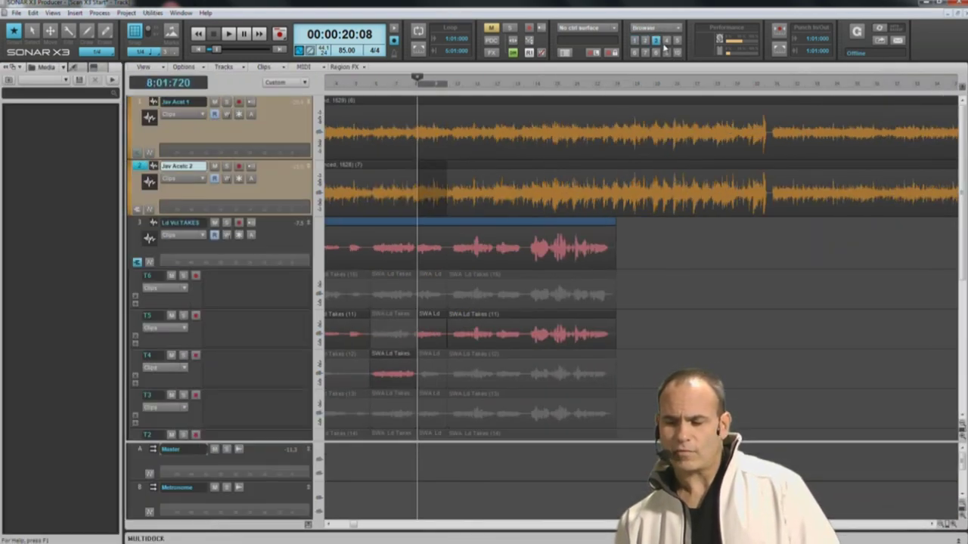
left_click(660, 40)
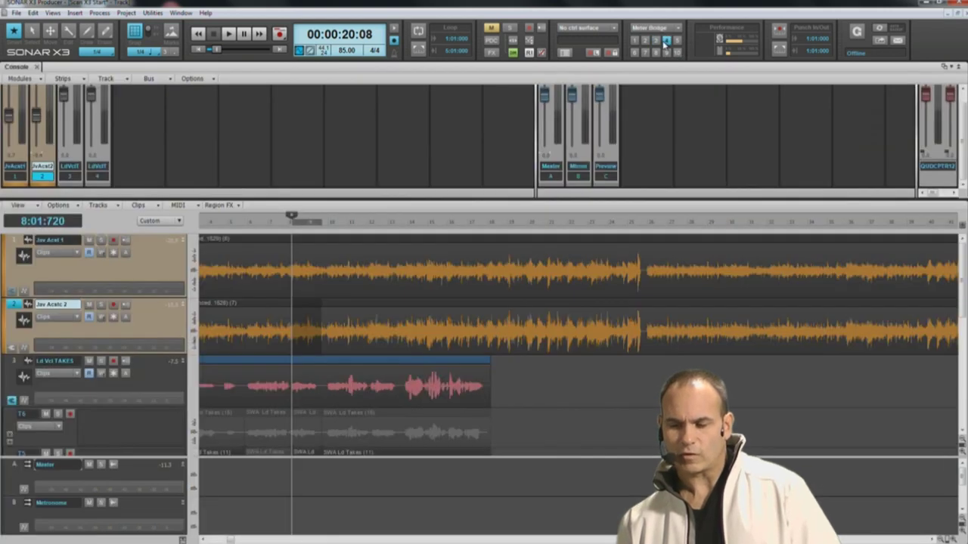
left_click(645, 40)
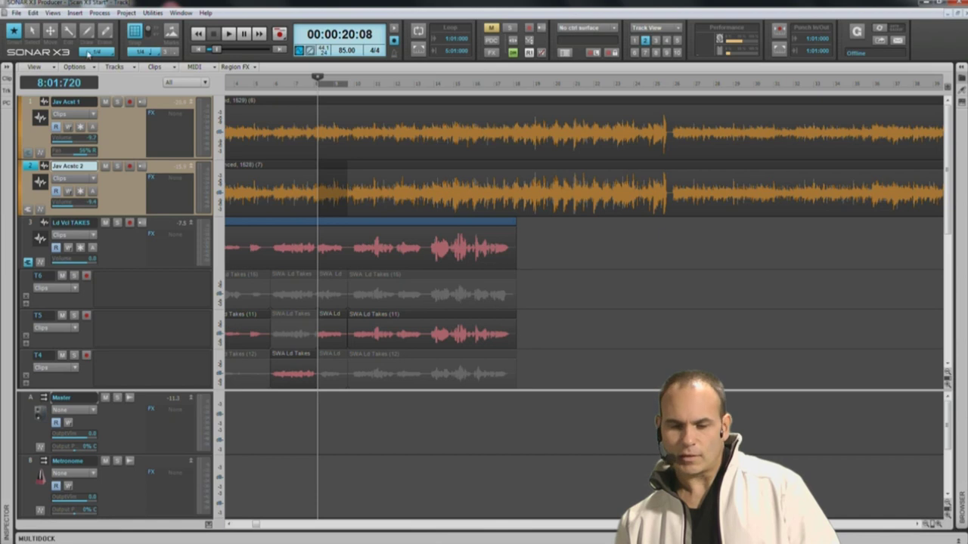
Expand and undock the inspector, dock it on the other side of the track view beside the browser, and expand the browser
left_click(9, 68)
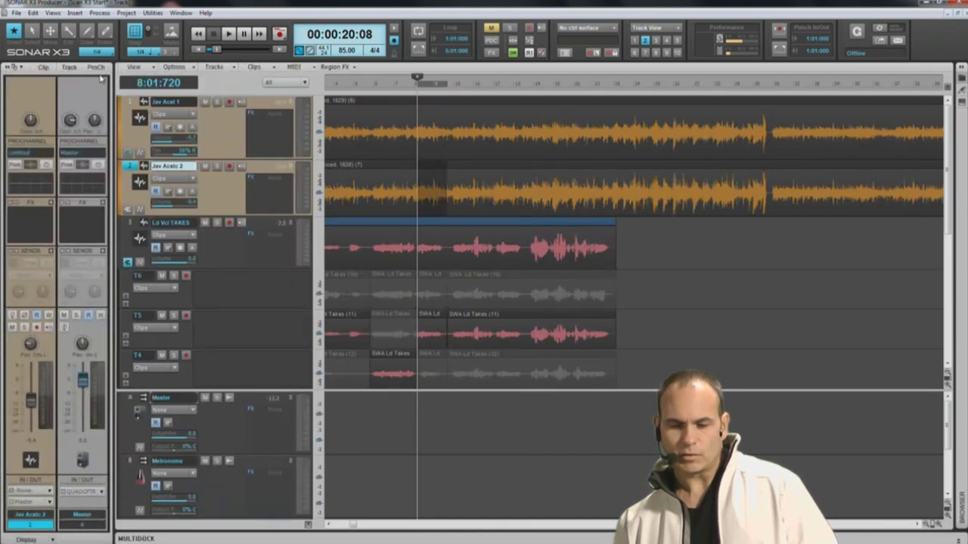
left_click(13, 68)
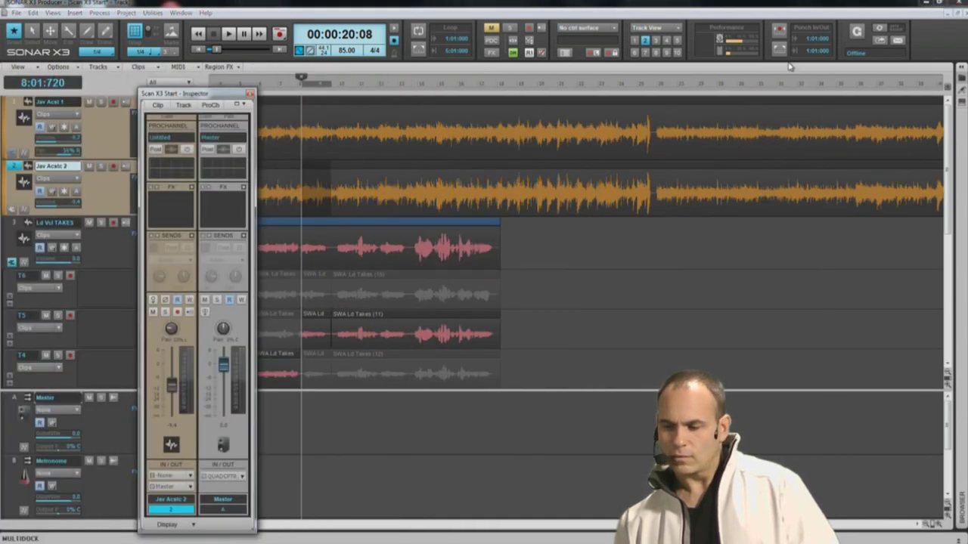
left_click_drag(219, 93, 933, 106)
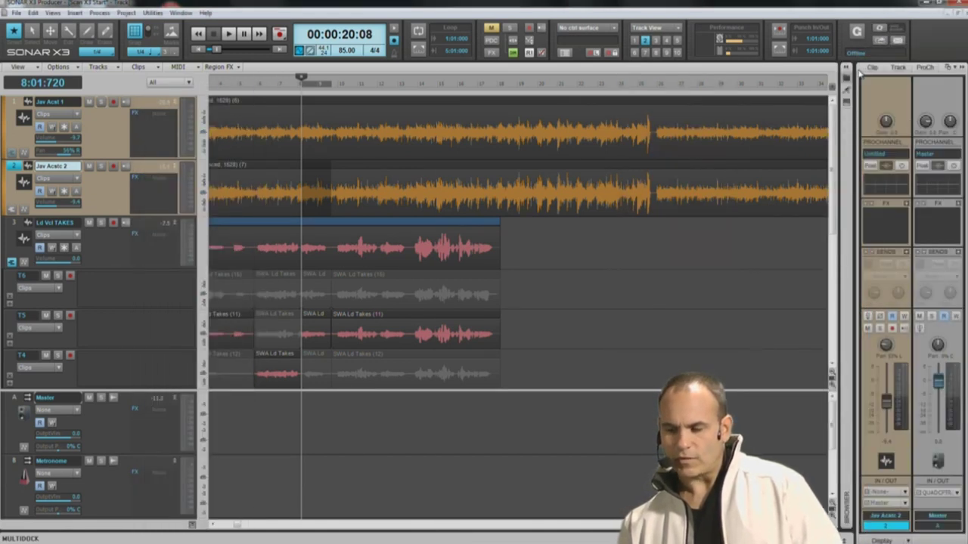
left_click_drag(838, 131, 720, 131)
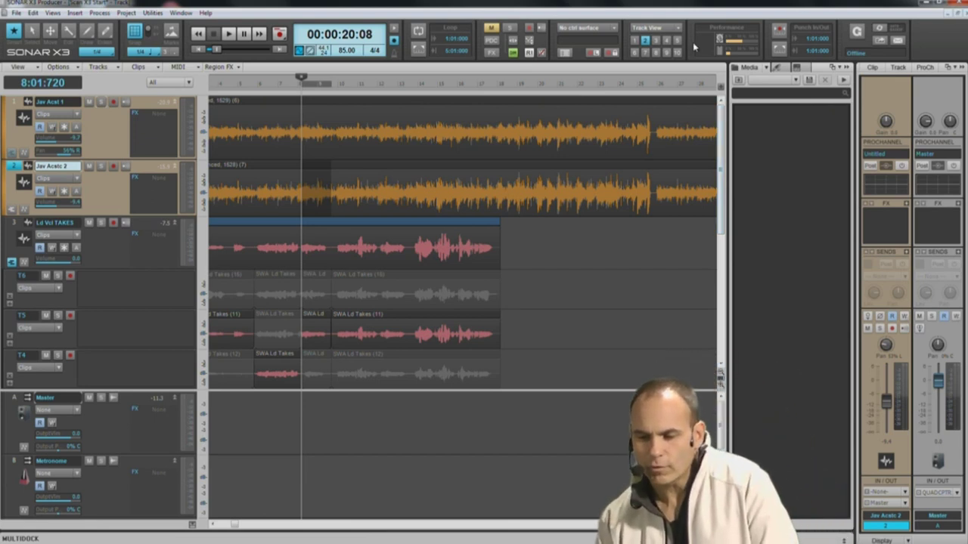
Compare the Main Screenset with the rearranged Track View screenset, ending on the Main Screenset
left_click(636, 40)
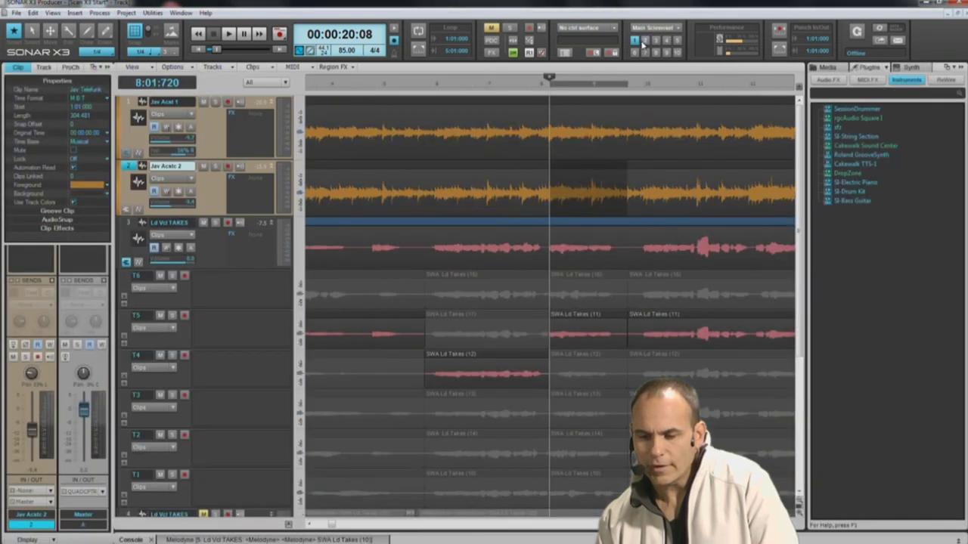
left_click(645, 40)
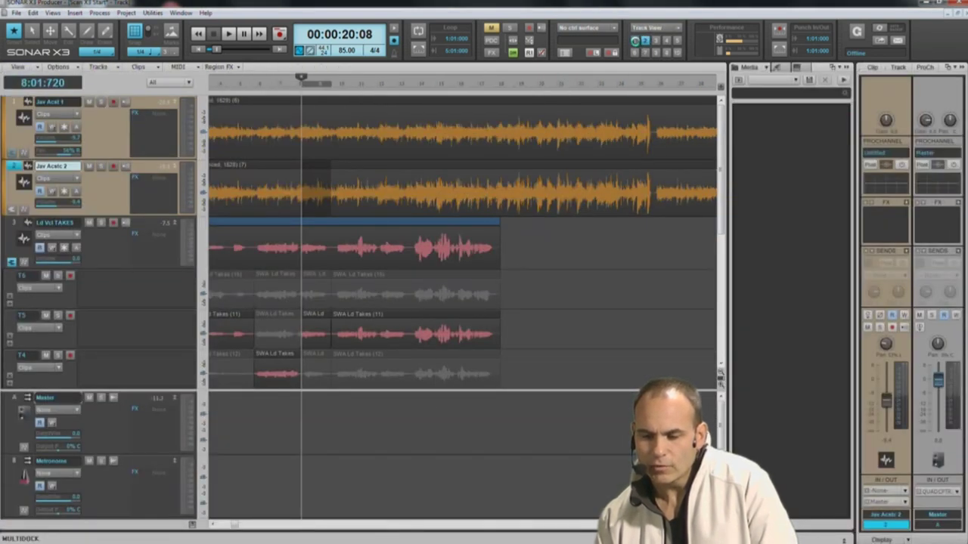
left_click(635, 40)
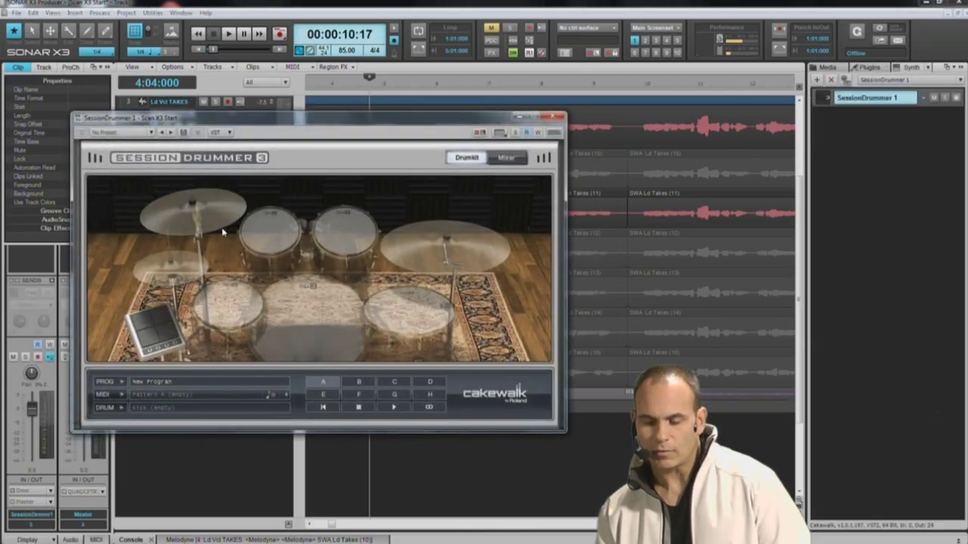
Load the drum kit SS - Sizzle MostWet Kit.kit into Session Drummer 3
left_click(119, 407)
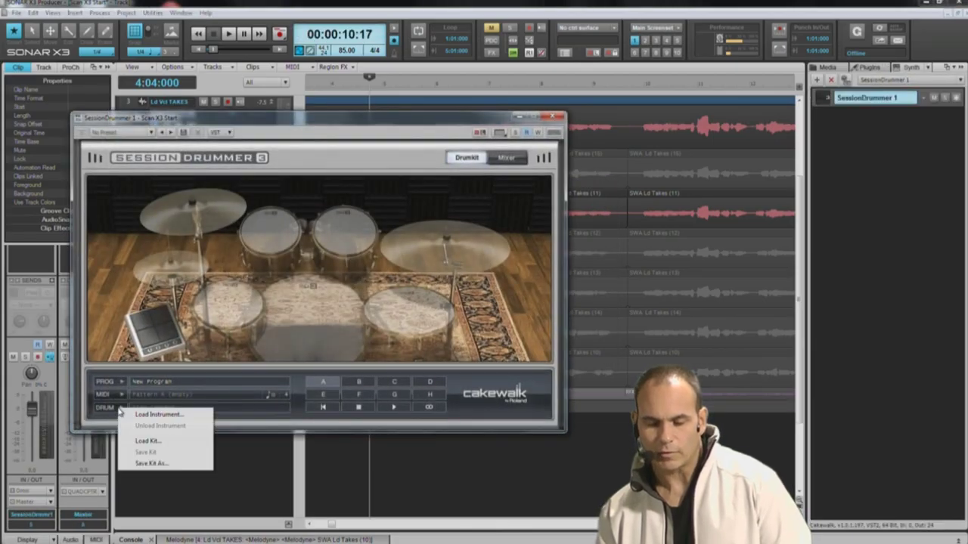
left_click(147, 441)
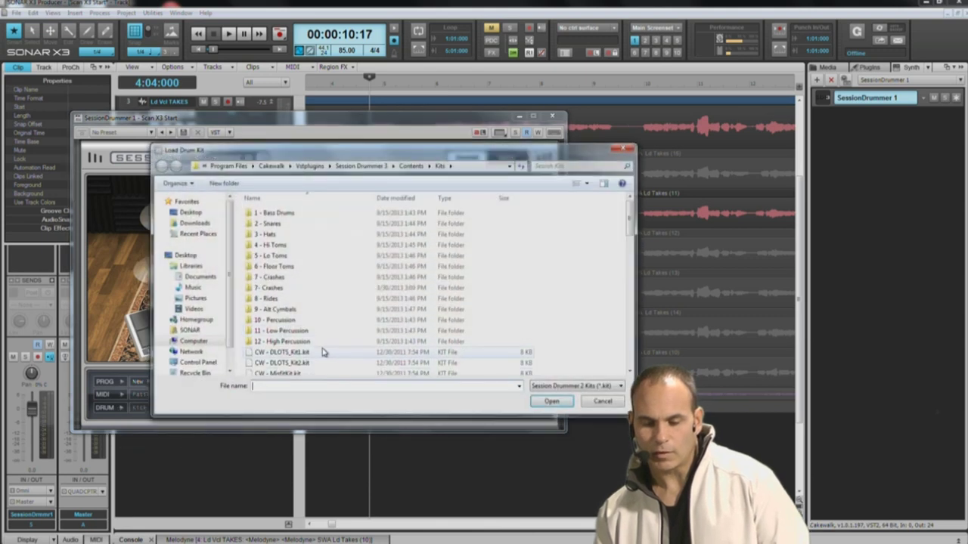
scroll(572, 327, "down", 15)
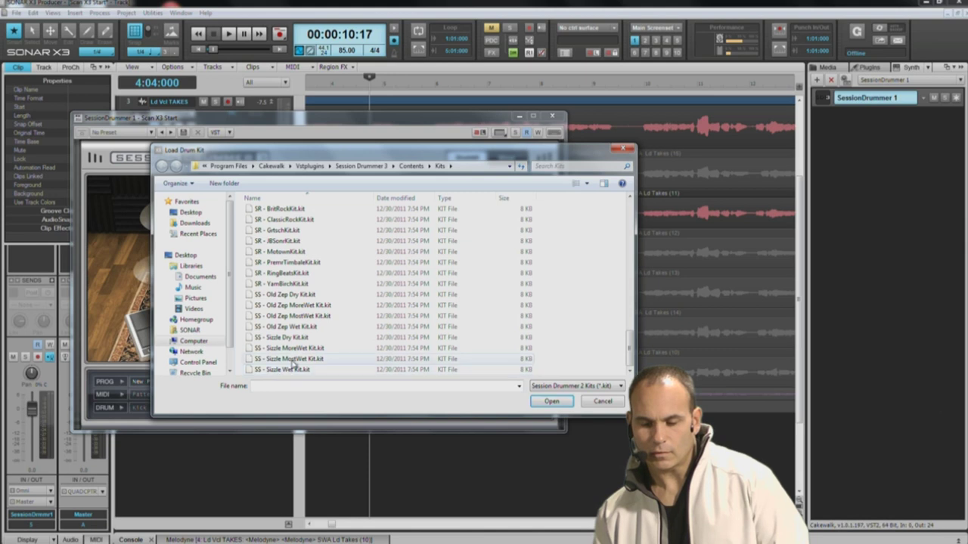
double_click(295, 360)
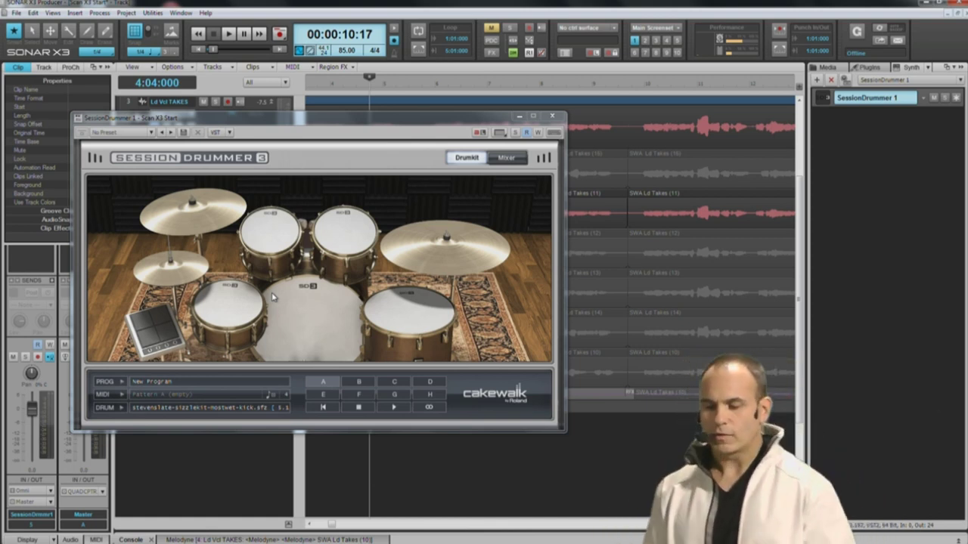
Audition the kick drum, a rack tom and the floor tom of the loaded kit
left_click(306, 302)
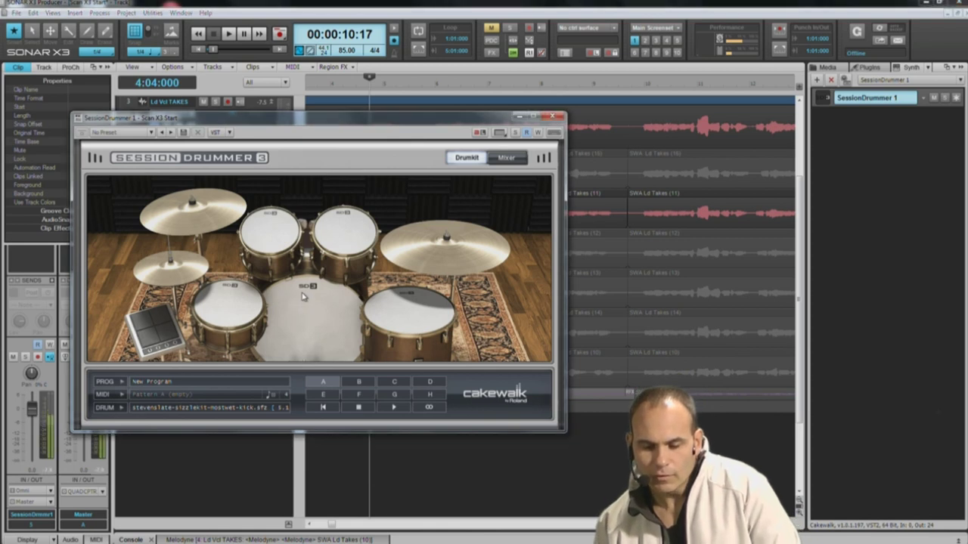
left_click(280, 238)
left_click(378, 302)
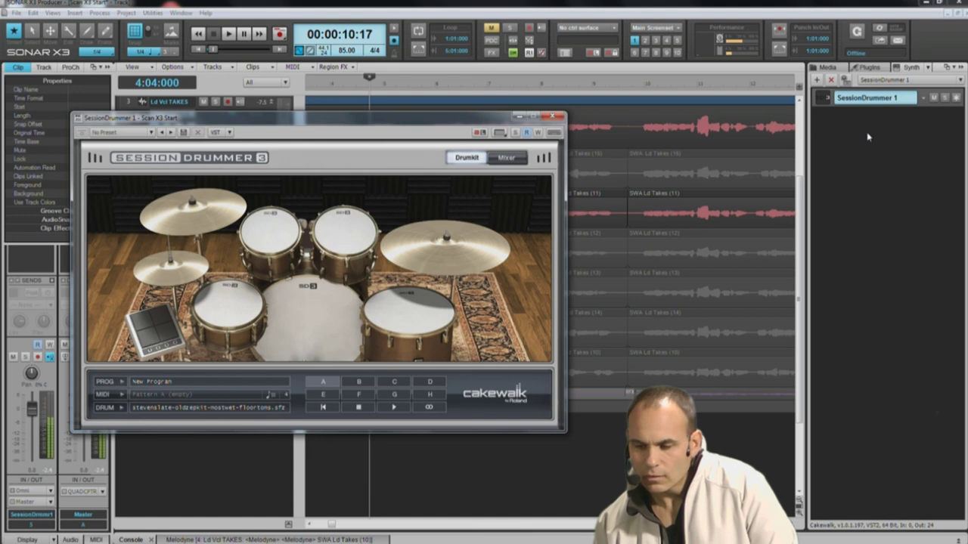
Show the media content location MIDI Groove Clips in the browser and open its Drums and Electro folders
left_click(827, 67)
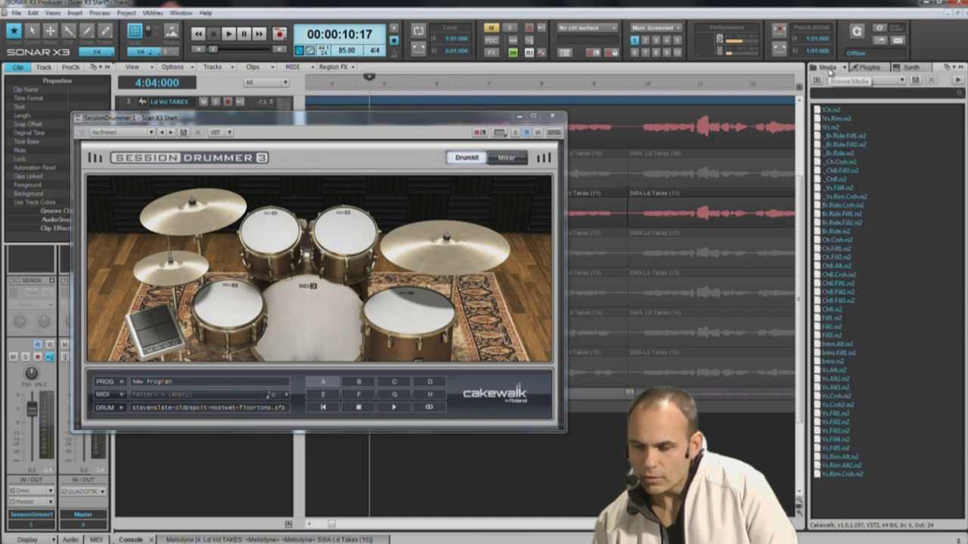
left_click(891, 80)
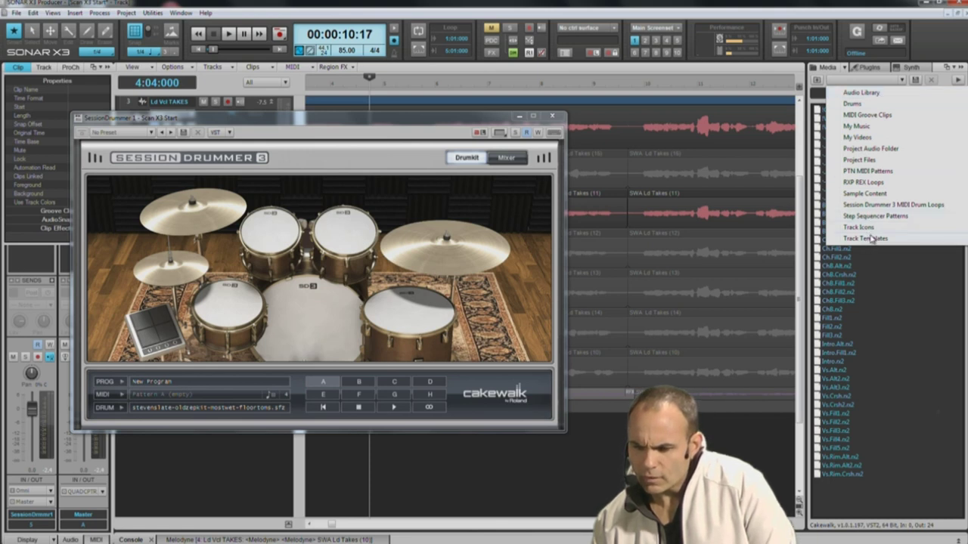
left_click(869, 116)
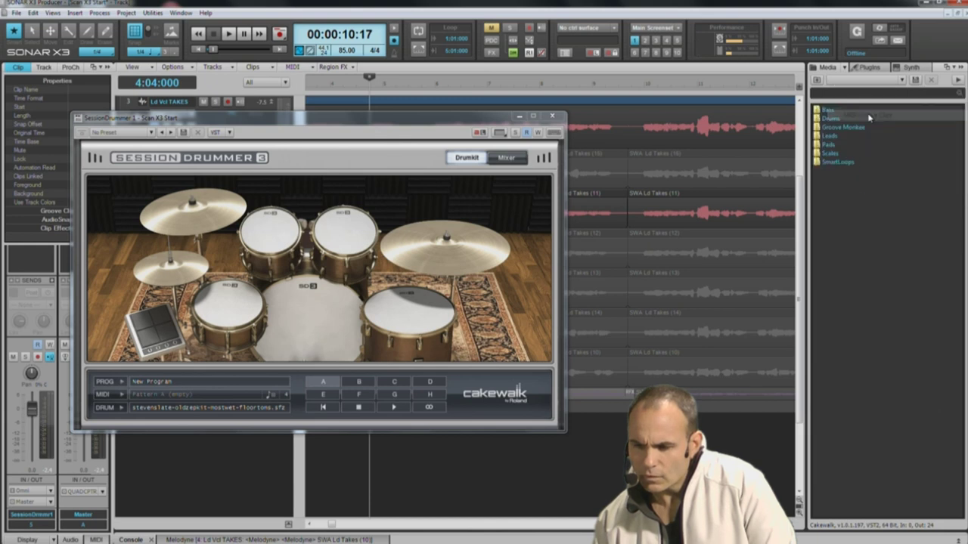
left_click(826, 119)
double_click(826, 120)
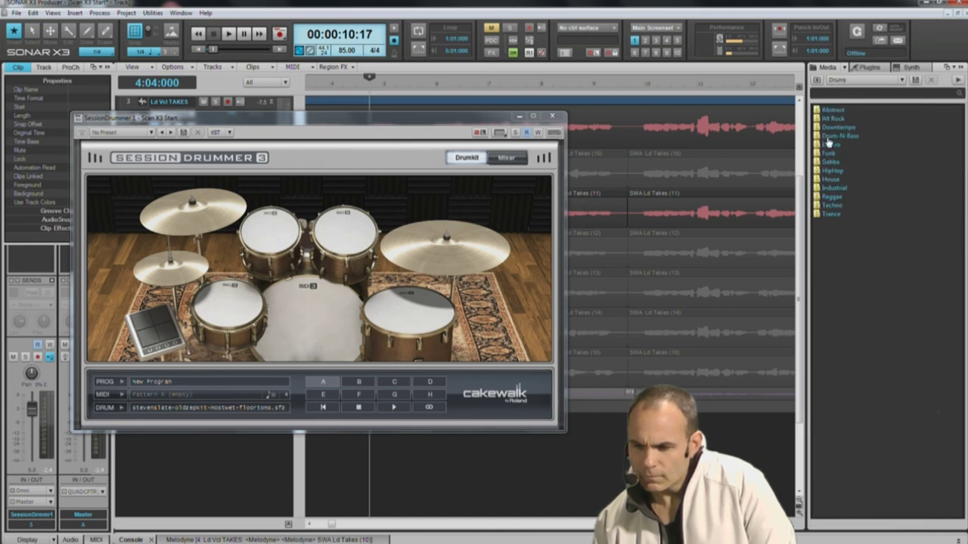
double_click(831, 144)
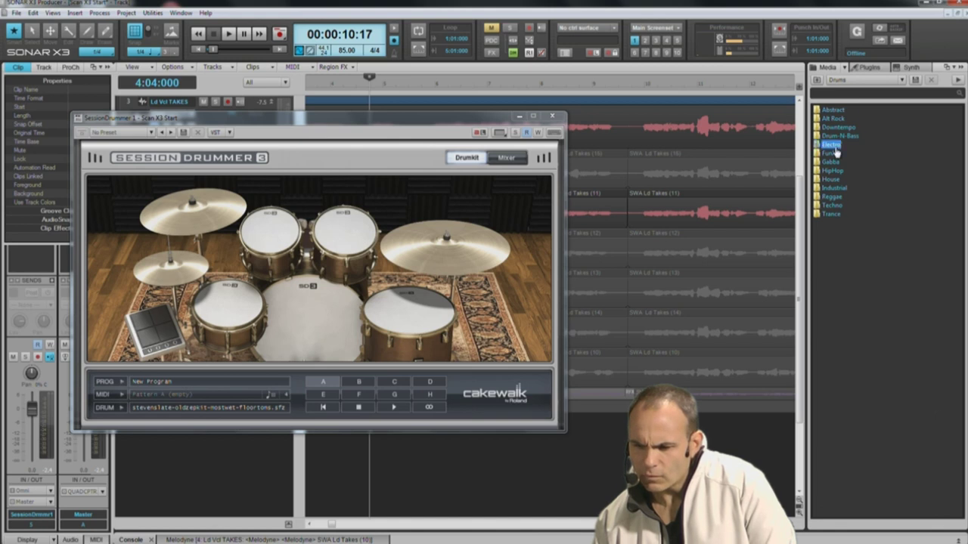
Audition the Electro3_drm, Electro2_drm and Electro1_drm grooves through Session Drummer
left_click(838, 127)
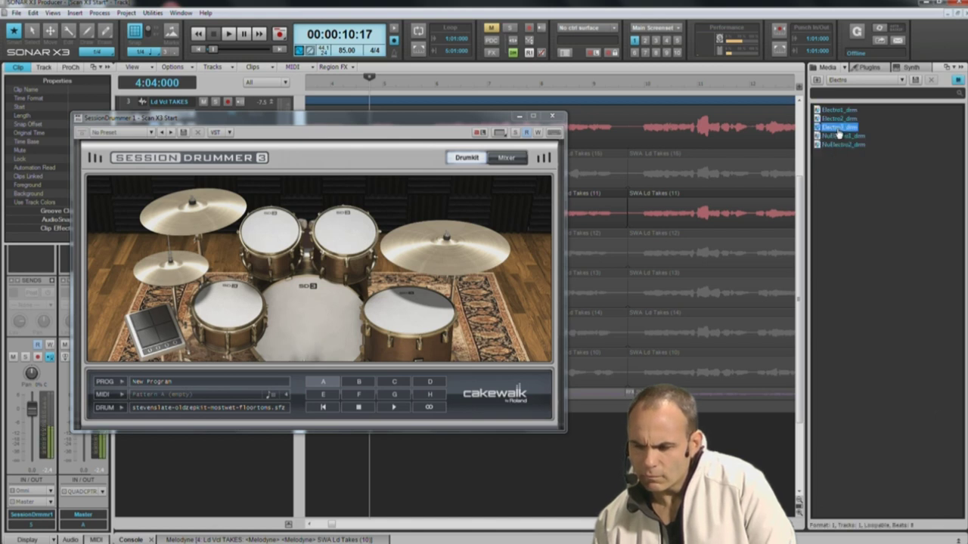
key("Up")
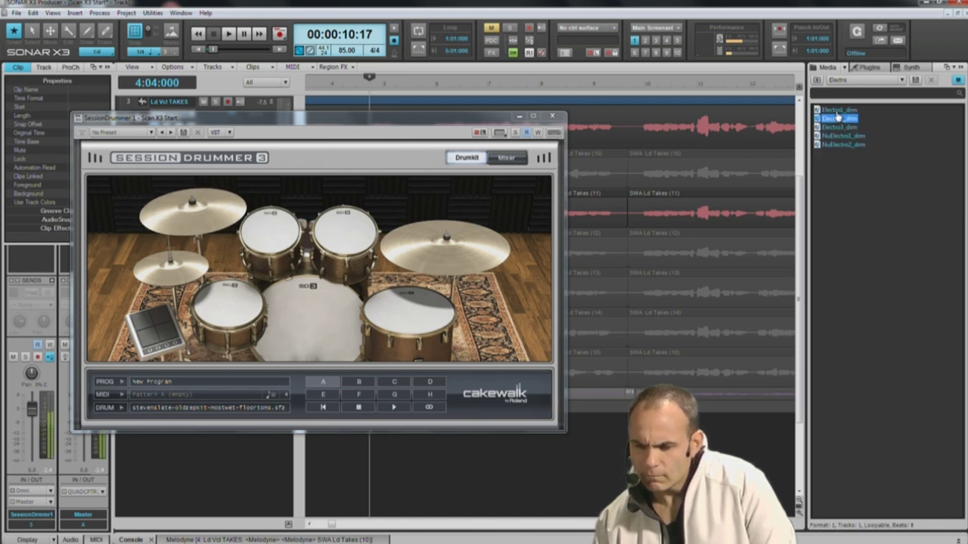
key("Up")
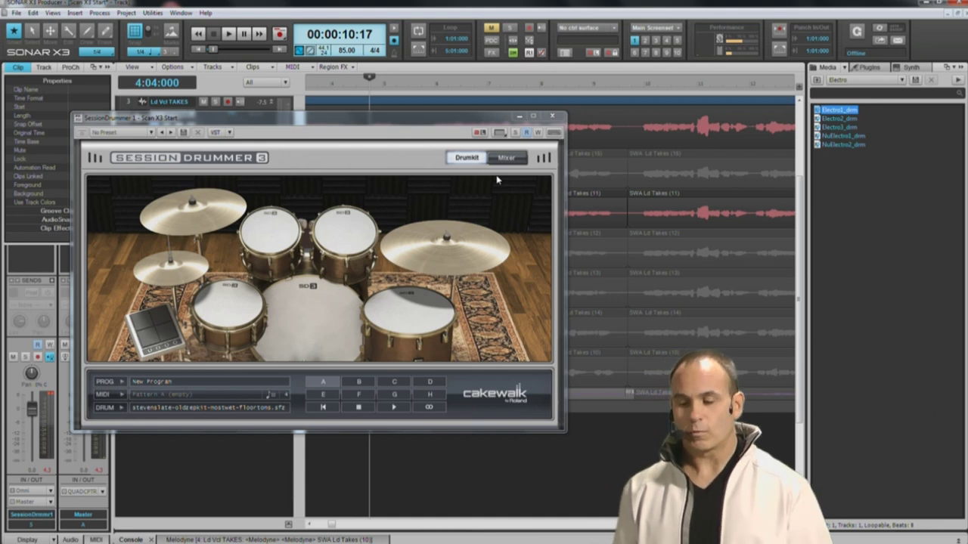
Close the Session Drummer window, place the Electro1_drm groove on its track at measure 5, and enlarge and solo that track
left_click(552, 115)
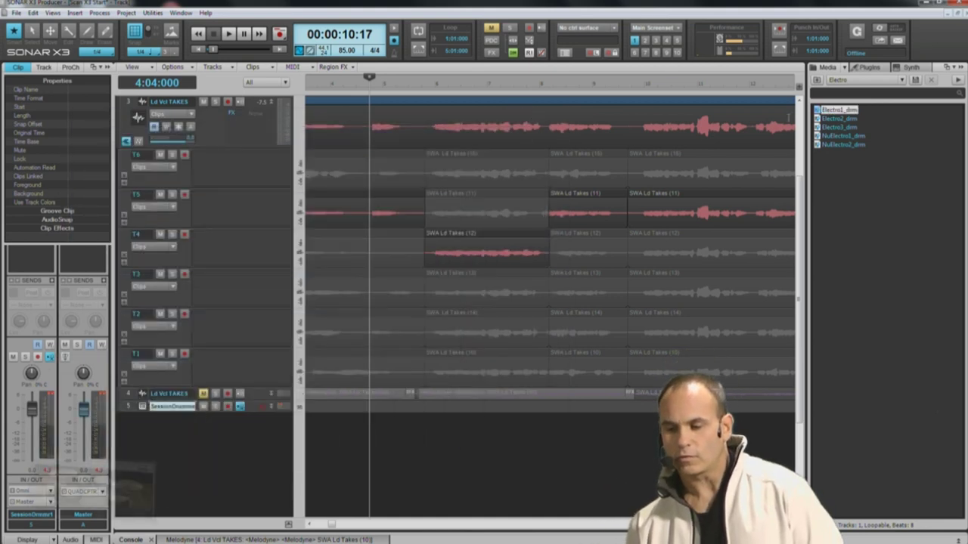
left_click_drag(841, 111, 381, 406)
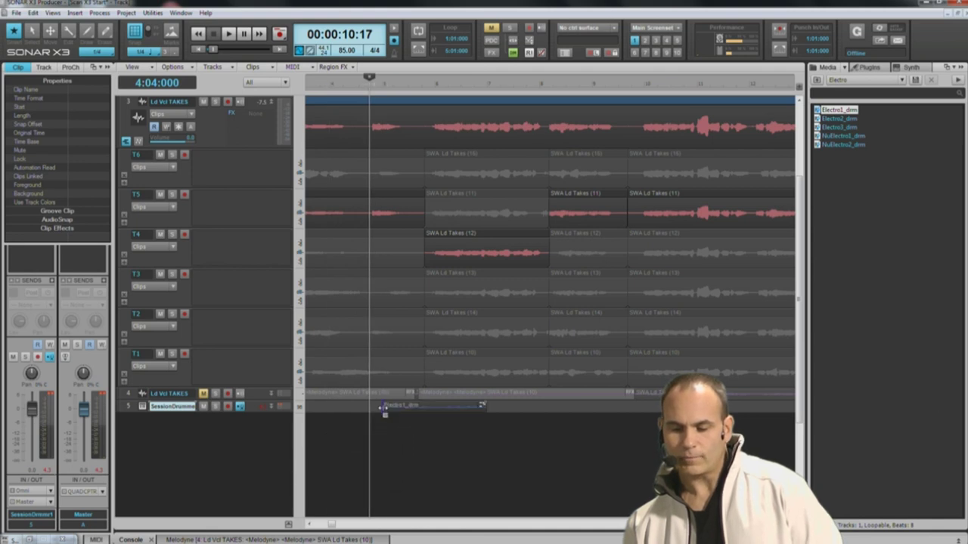
left_click_drag(225, 411, 224, 478)
left_click(217, 408)
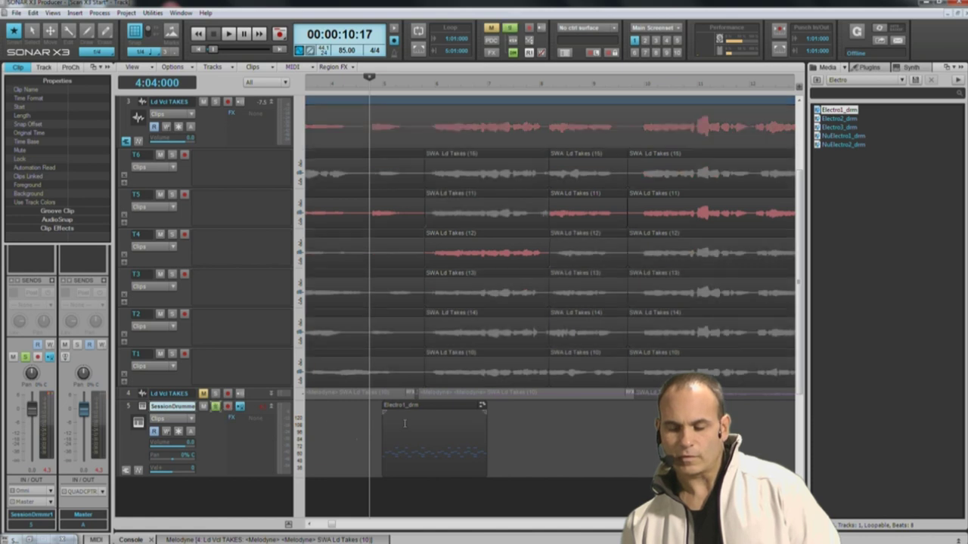
Play the Electro1_drm clip from measure 5 and stop playback
left_click(383, 420)
key("space")
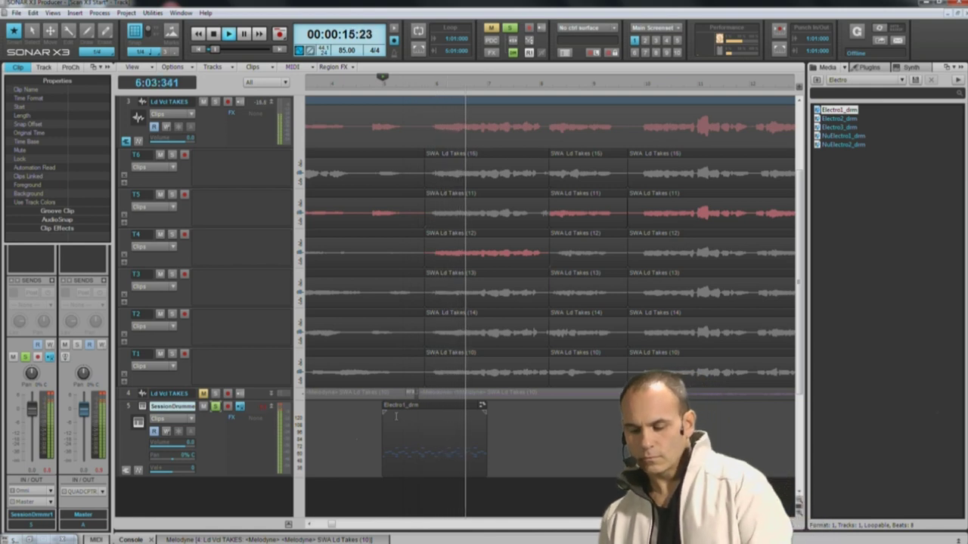
key("space")
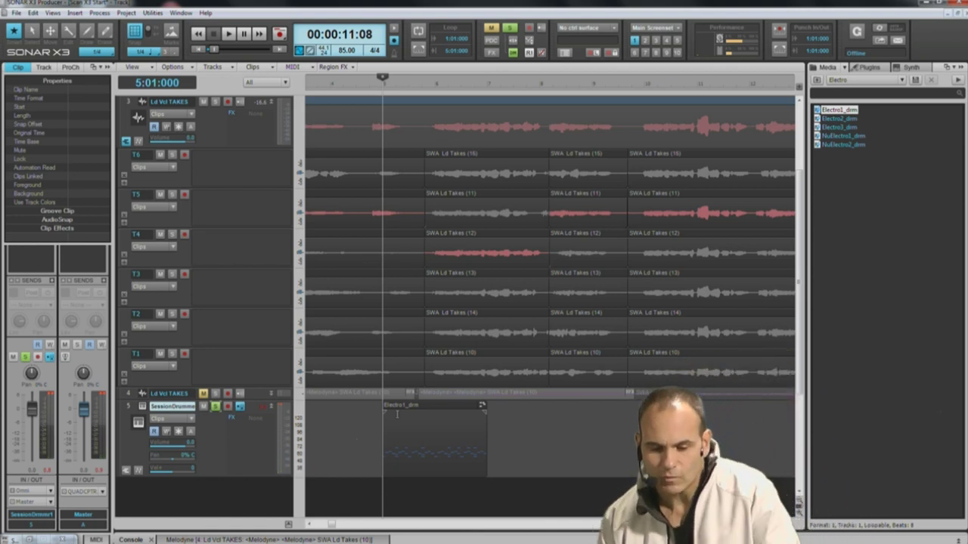
Undo the groove paste and the insertion of the Session Drummer synth
left_click(33, 13)
left_click(47, 23)
left_click(33, 13)
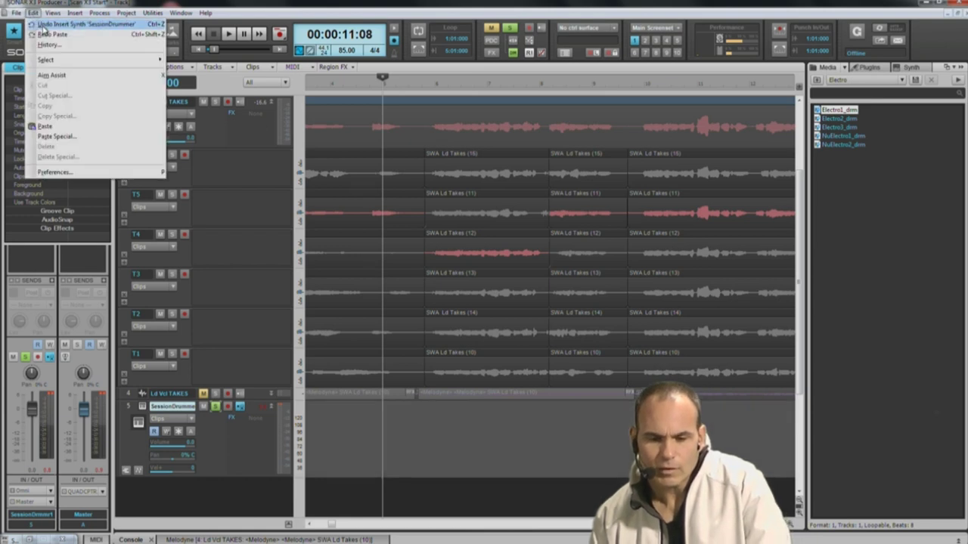
left_click(45, 25)
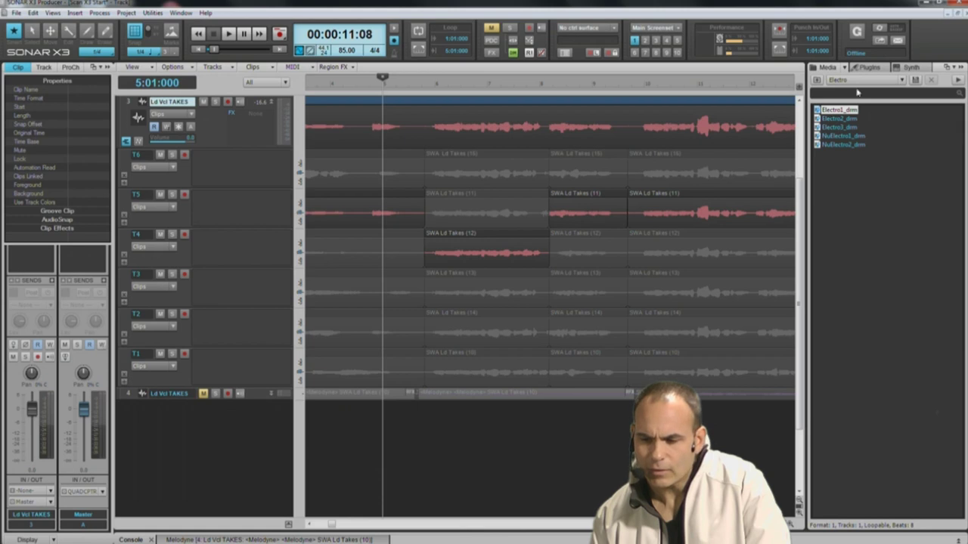
Show the content locations Track Templates and Drums in the media browser
left_click(868, 68)
left_click(828, 68)
left_click(902, 80)
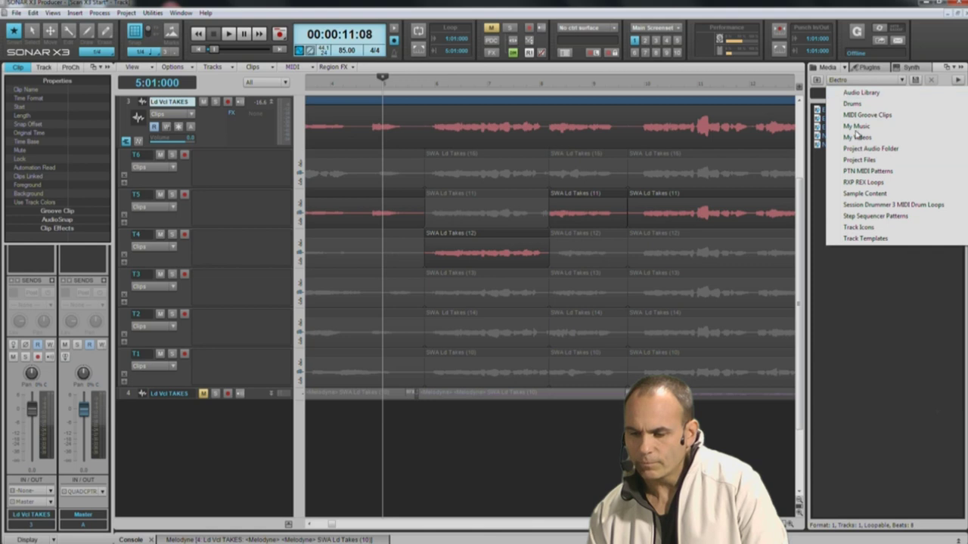
left_click(852, 239)
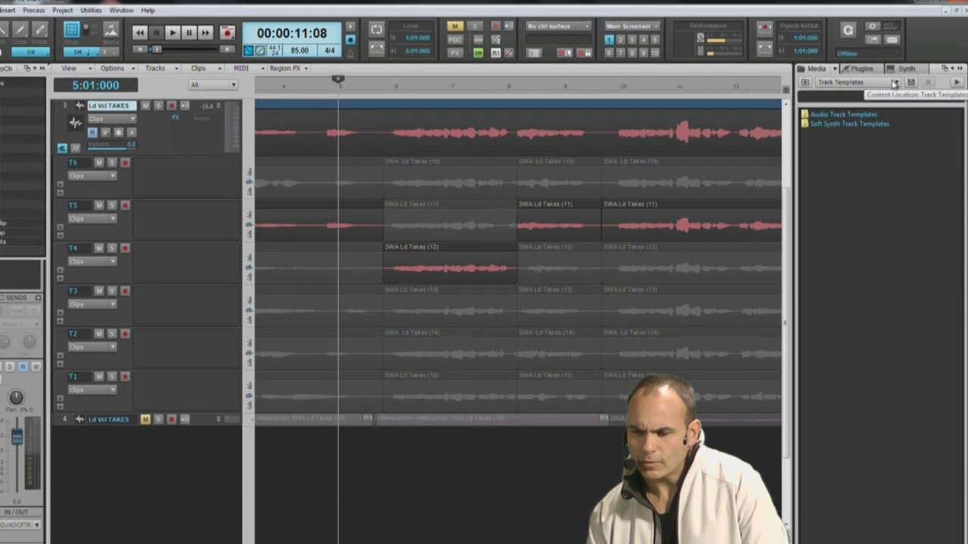
left_click(898, 81)
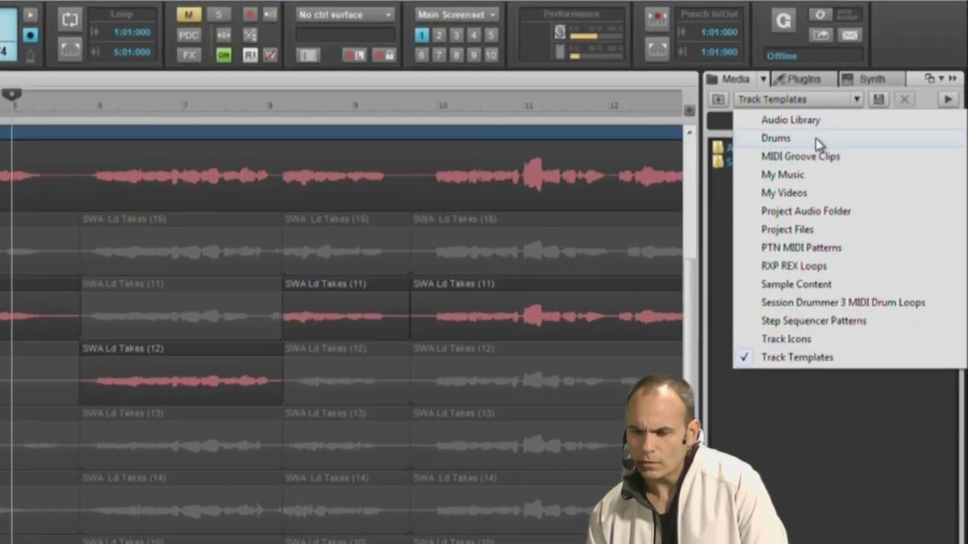
left_click(779, 138)
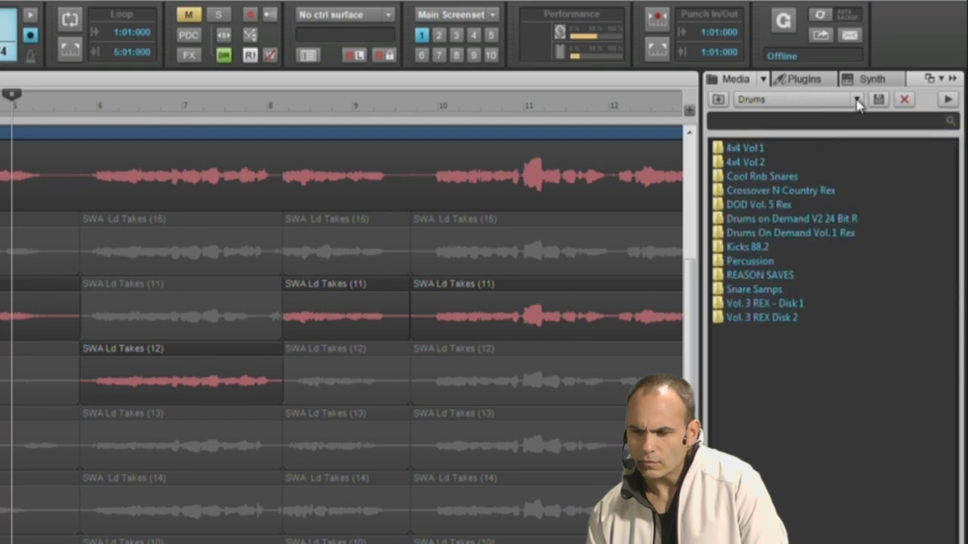
Return to the Track Templates content location and open Soft Synth Track Templates and its Session Drummer 3 folder
left_click(858, 99)
left_click(773, 357)
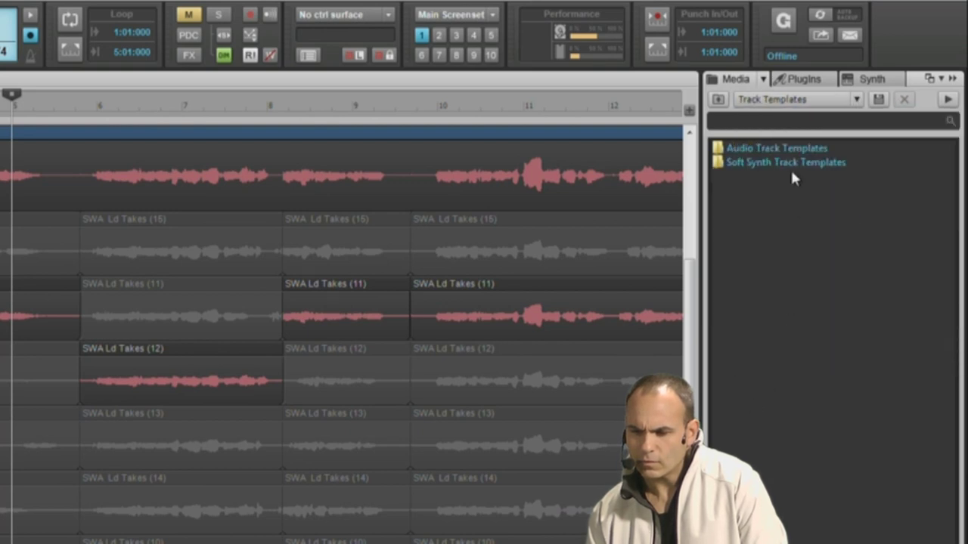
double_click(756, 161)
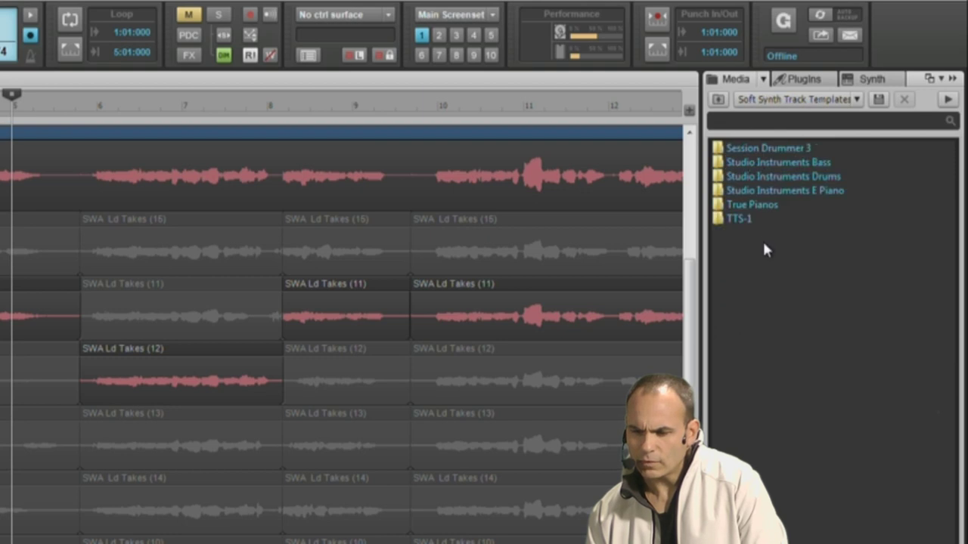
double_click(770, 151)
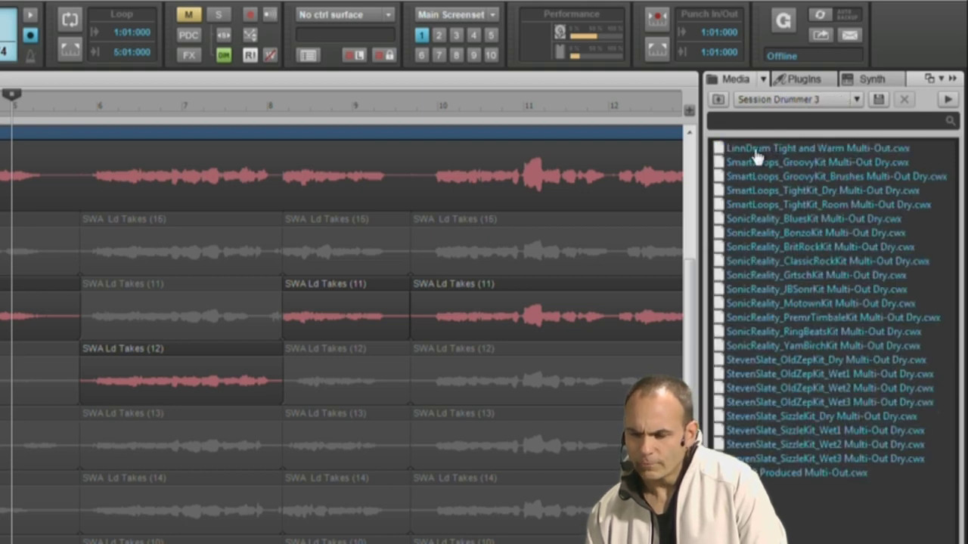
Insert the StevenSlate_OldZepKit_Wet2 Multi-Out Dry track template below the vocal tracks and undo the insertion
left_click(760, 389)
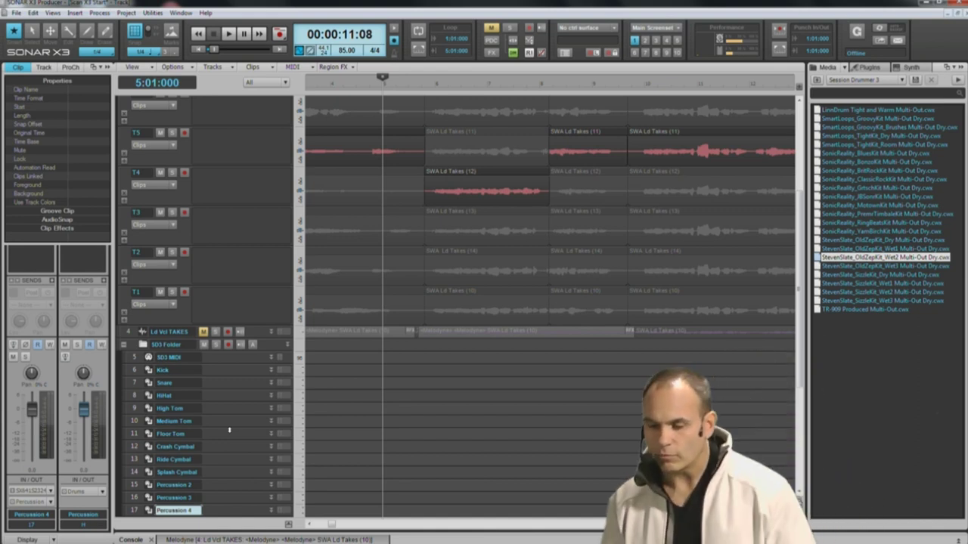
left_click(33, 14)
left_click(42, 24)
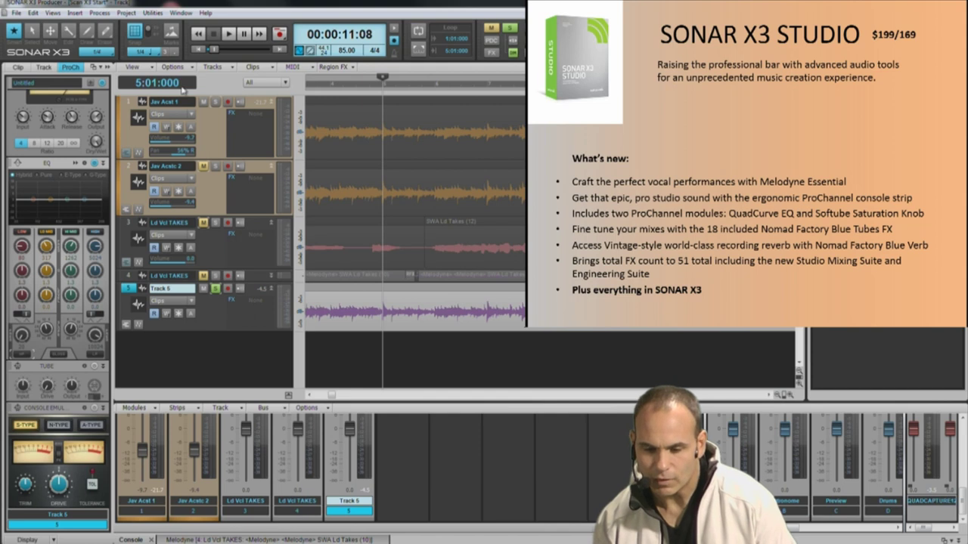
Rewind the project and place the now time at 1:04:000, with Track 5's ProChannel Compressor and EQ in view
left_click(206, 50)
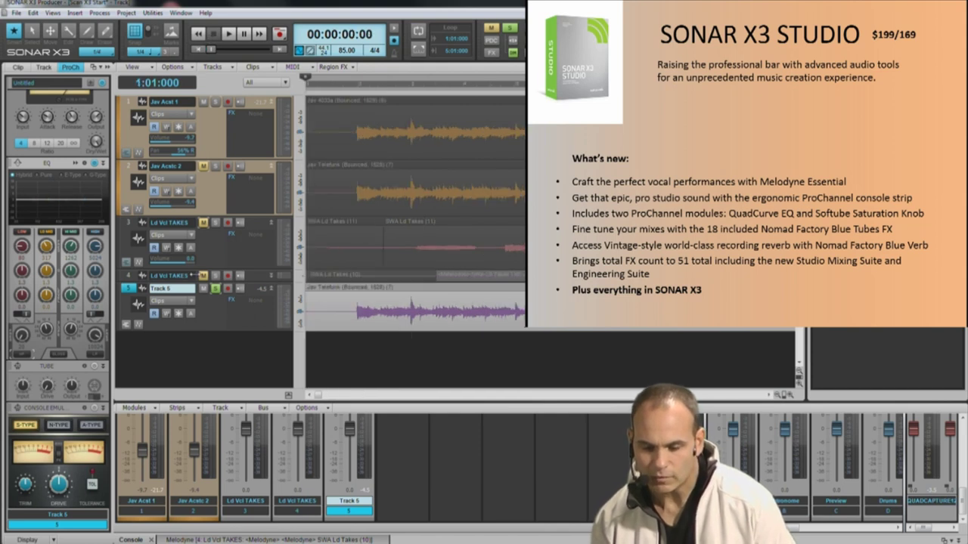
left_click(349, 357)
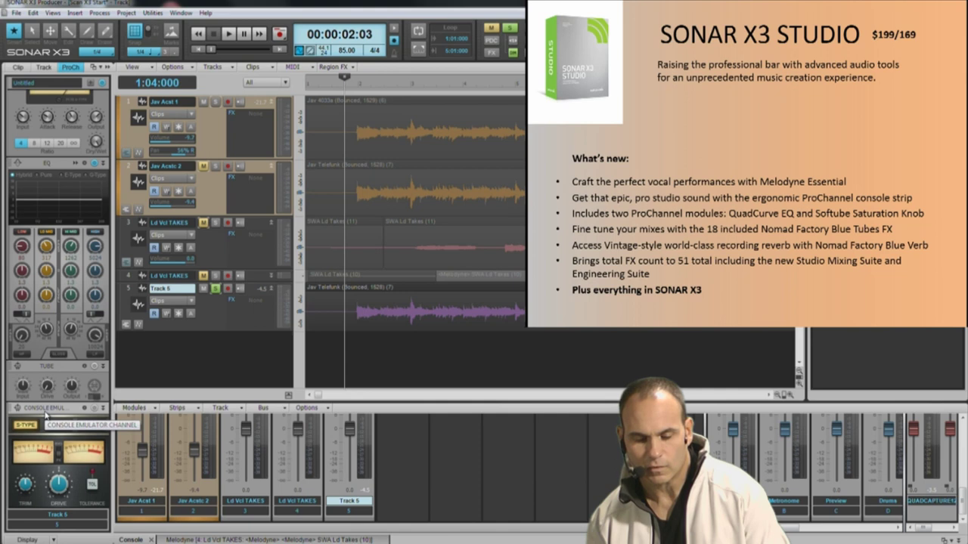
right_click(41, 369)
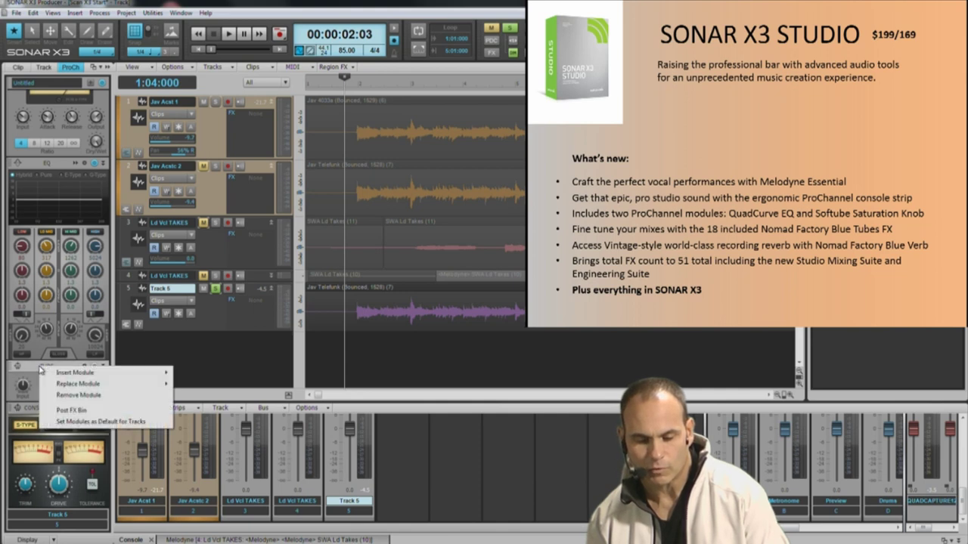
left_click(47, 165)
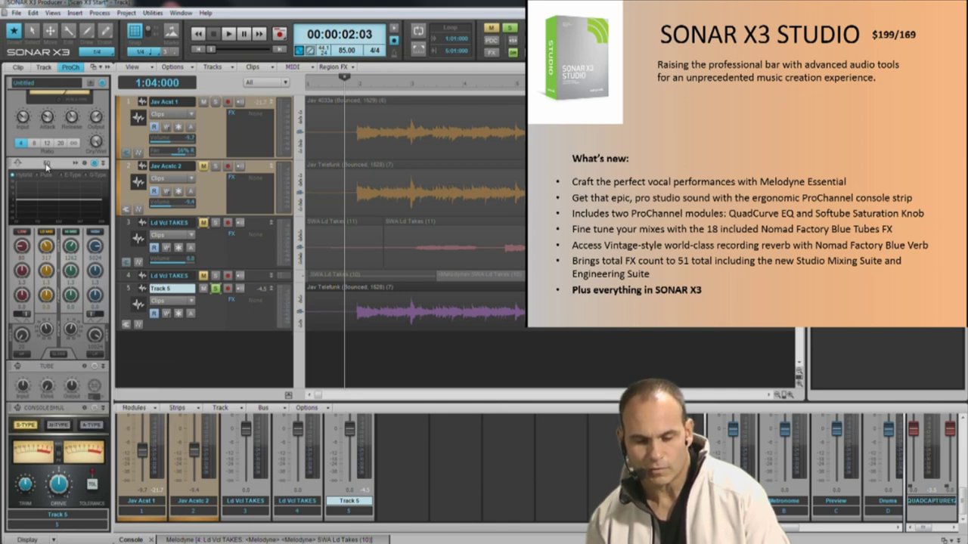
scroll(44, 172, "up", 2)
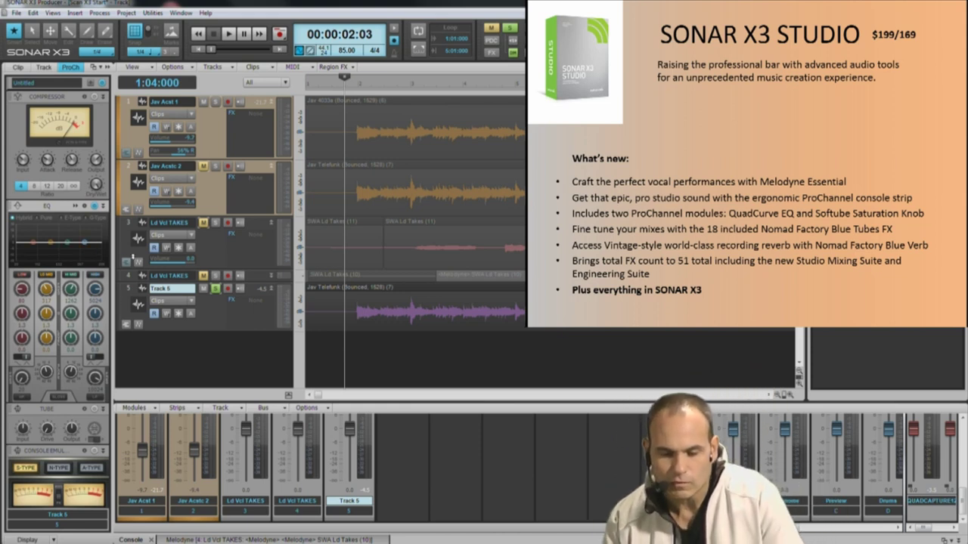
Start playback, enable the EQ high-pass filter on Track 5, and boost the Hi Mid and High band levels
key("space")
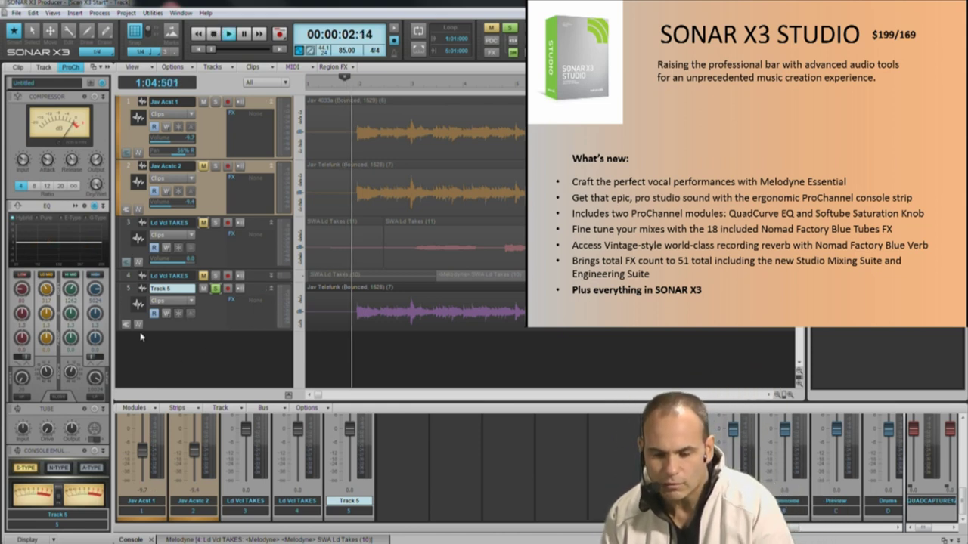
left_click(22, 396)
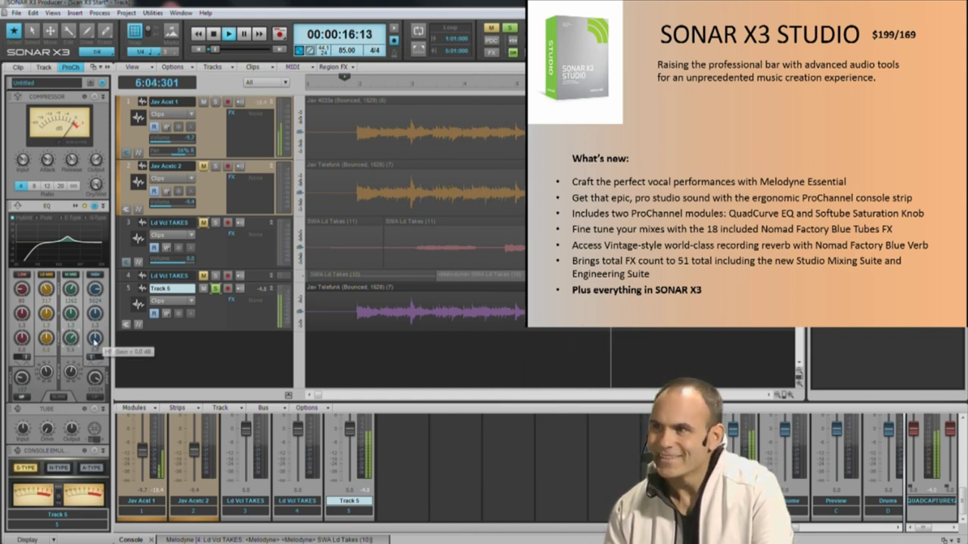
left_click_drag(96, 338, 96, 325)
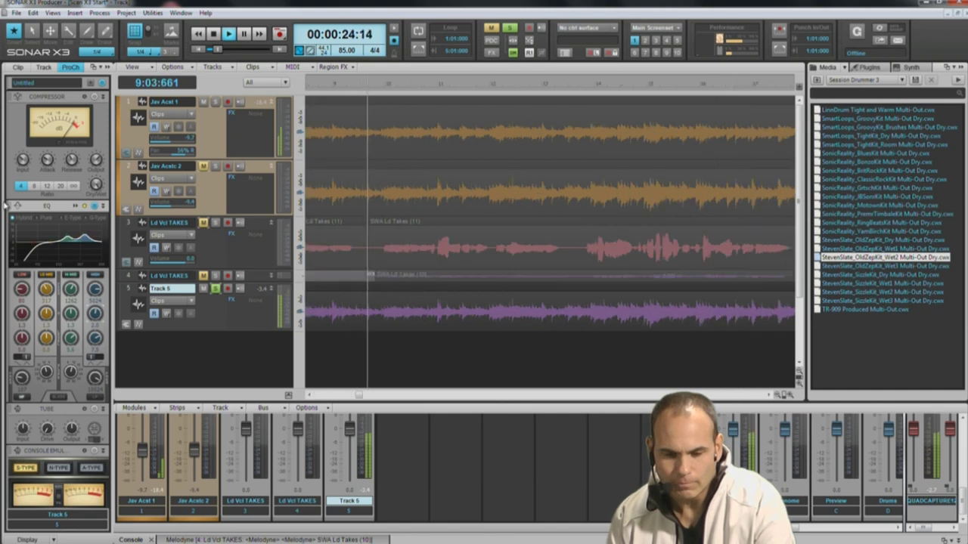
Compare Track 5's EQ in G-Type and Hybrid styles and with the EQ bypassed, and stop playback
left_click(70, 220)
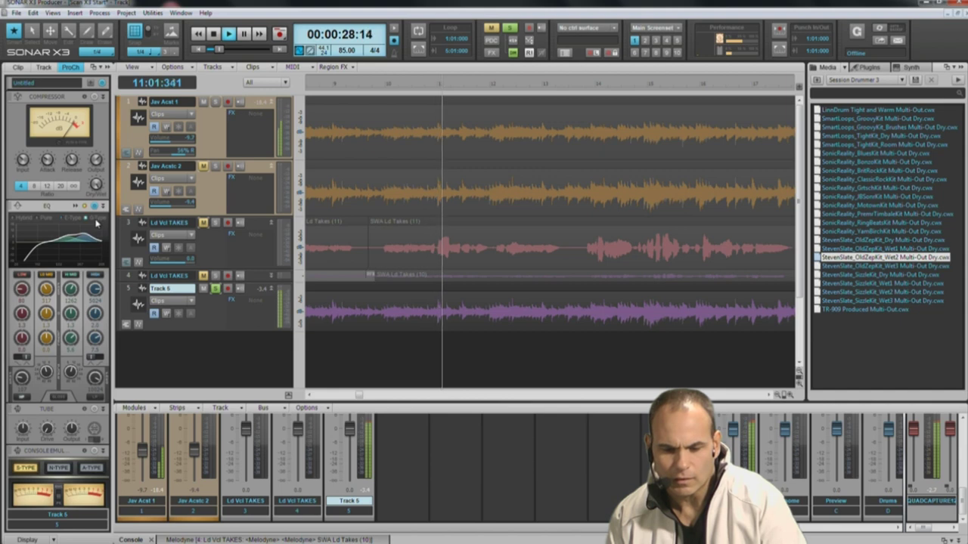
left_click(46, 221)
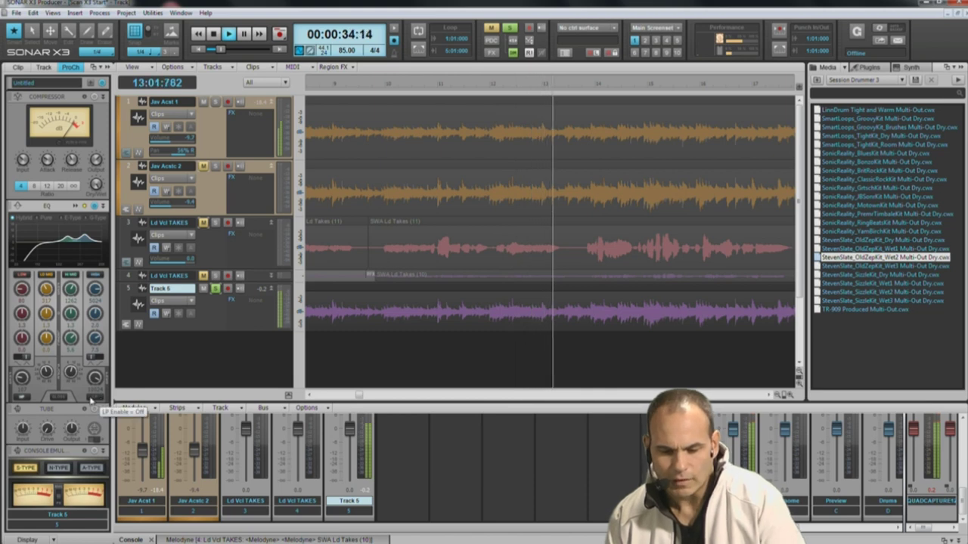
left_click(94, 207)
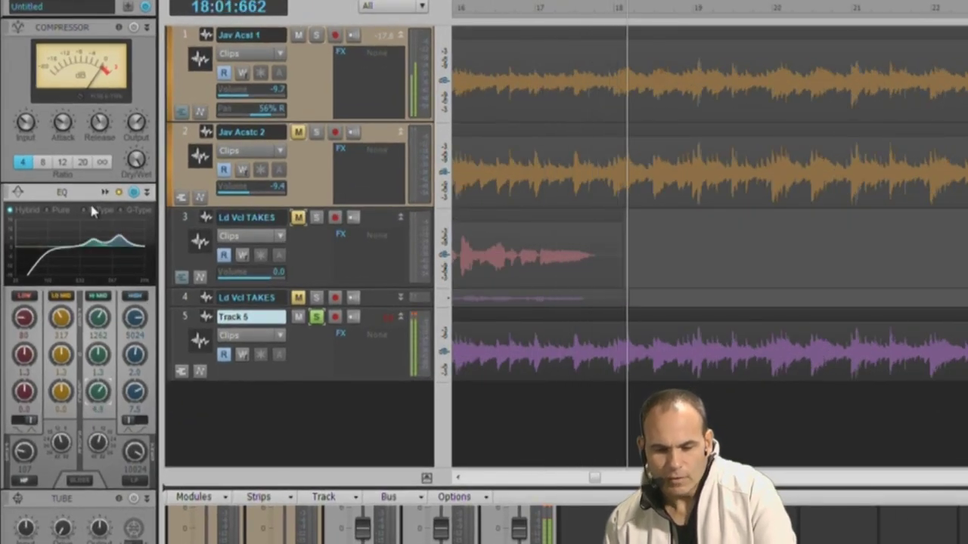
key("space")
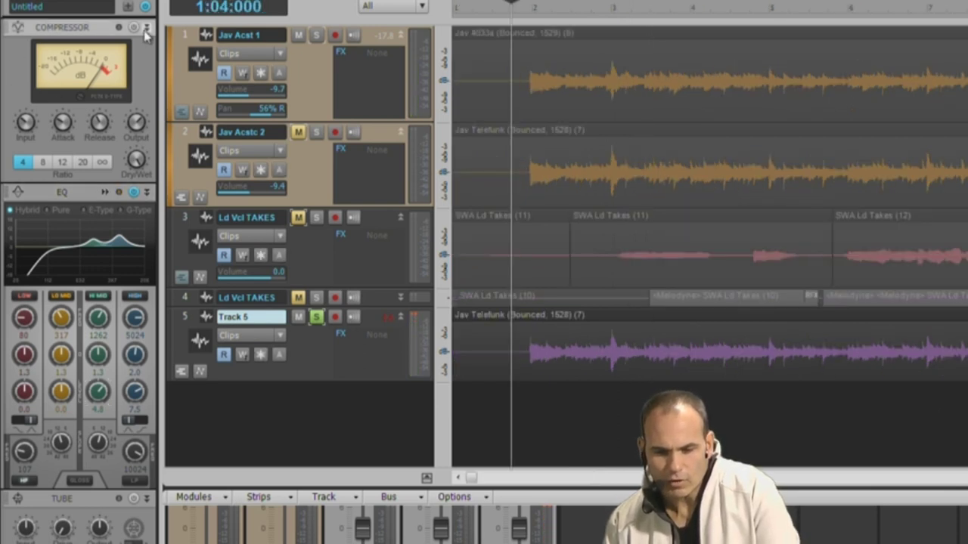
Replace the Compressor module in Track 5's ProChannel with the Softube Saturation Knob
right_click(65, 28)
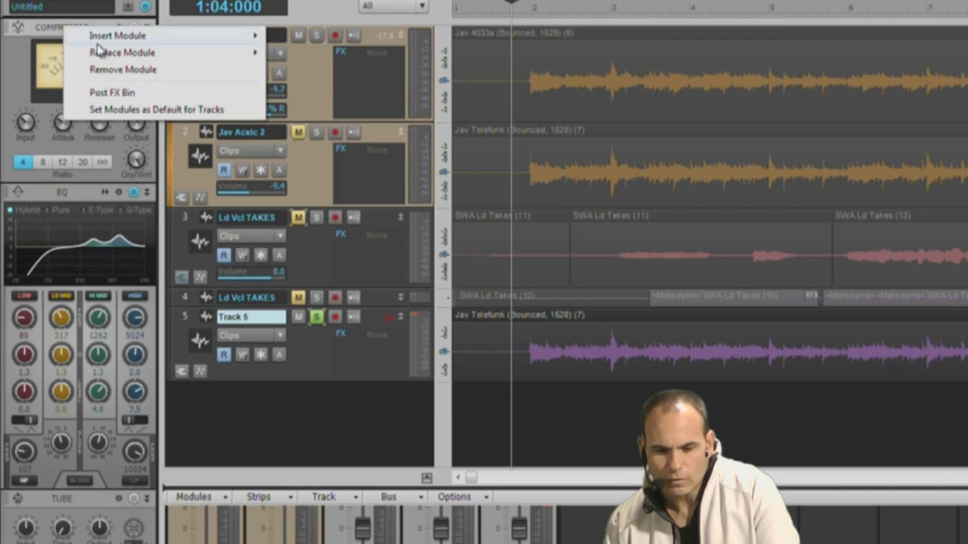
mouse_move(96, 52)
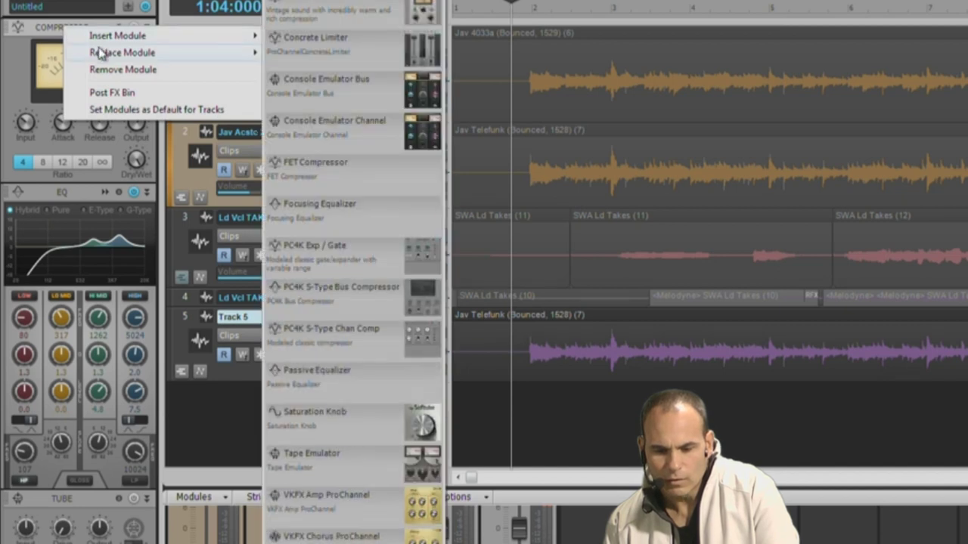
left_click(308, 426)
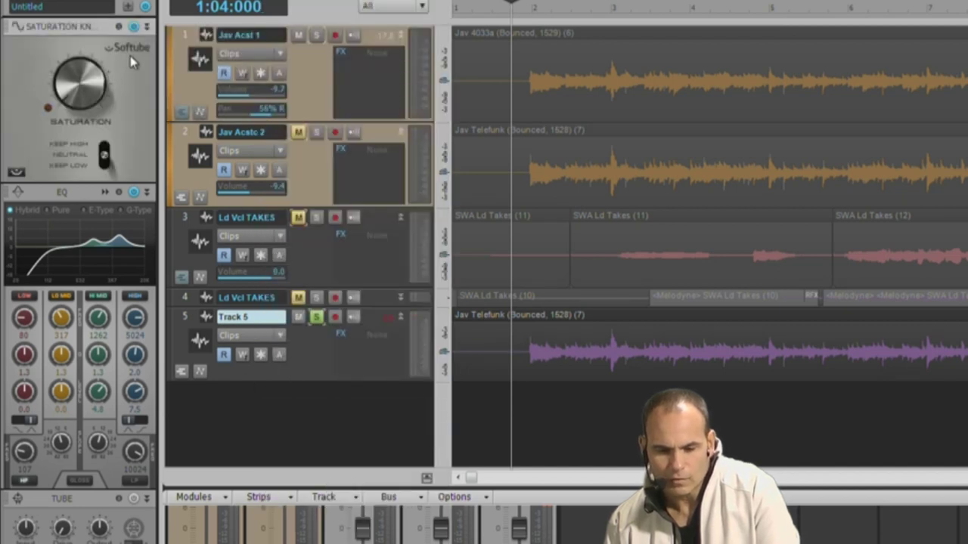
Play Track 5 from 1:04:000, adjust the Saturation amount while listening, and stop playback
key("space")
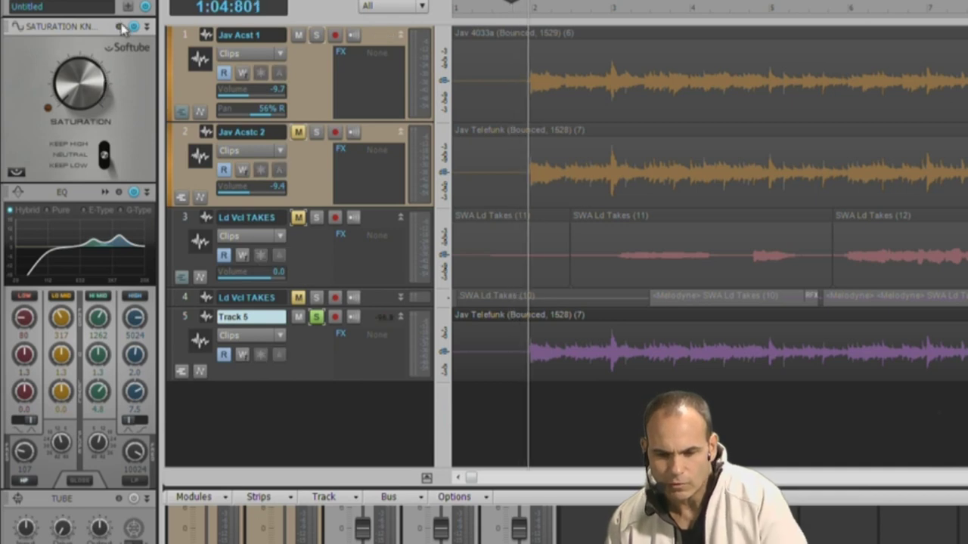
mouse_move(79, 82)
left_mouse_down()
mouse_move(80, 100)
mouse_move(83, 64)
mouse_move(86, 92)
left_mouse_up()
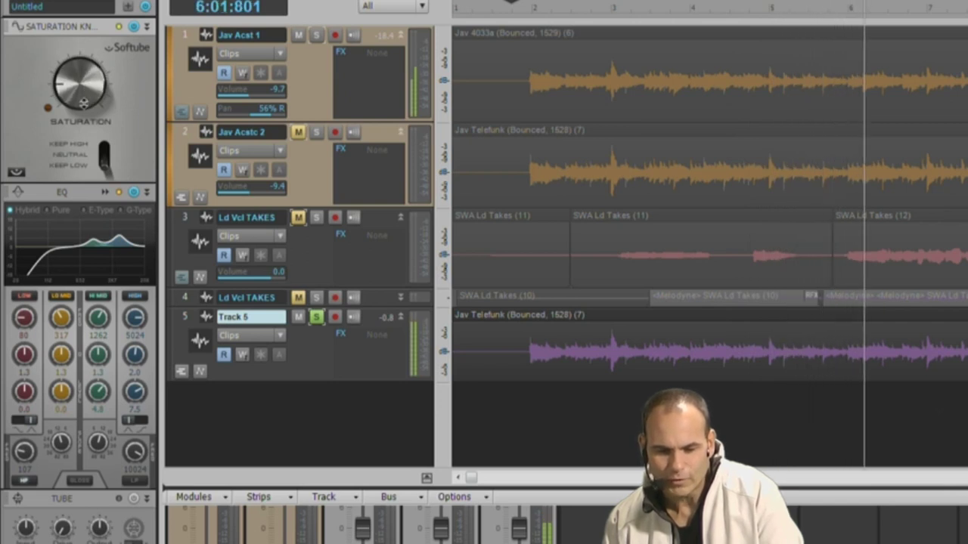
key("space")
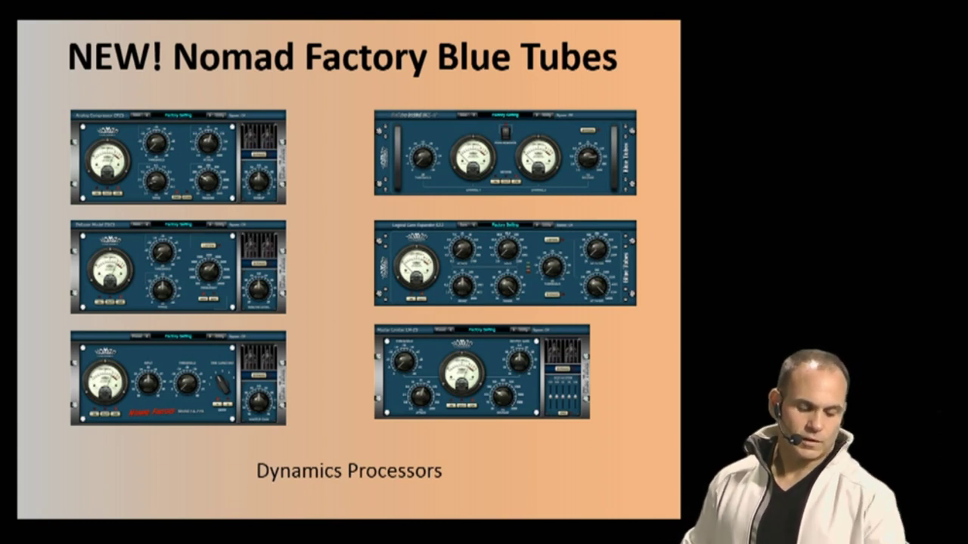
key("Right")
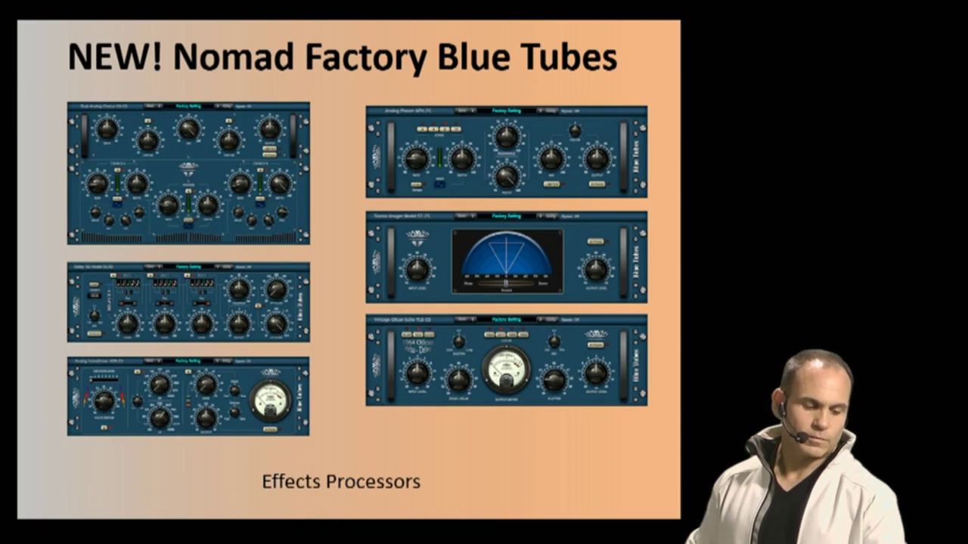
key("Right")
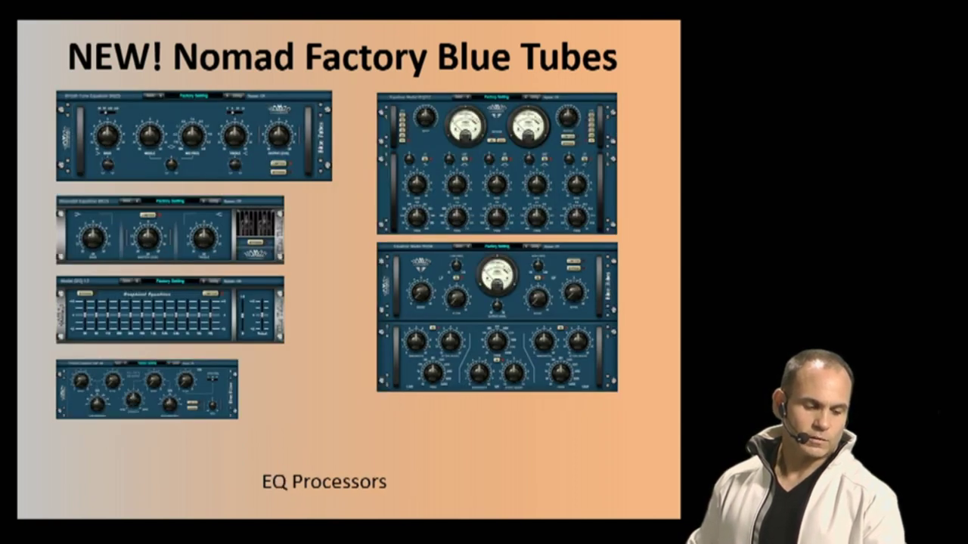
key("Right")
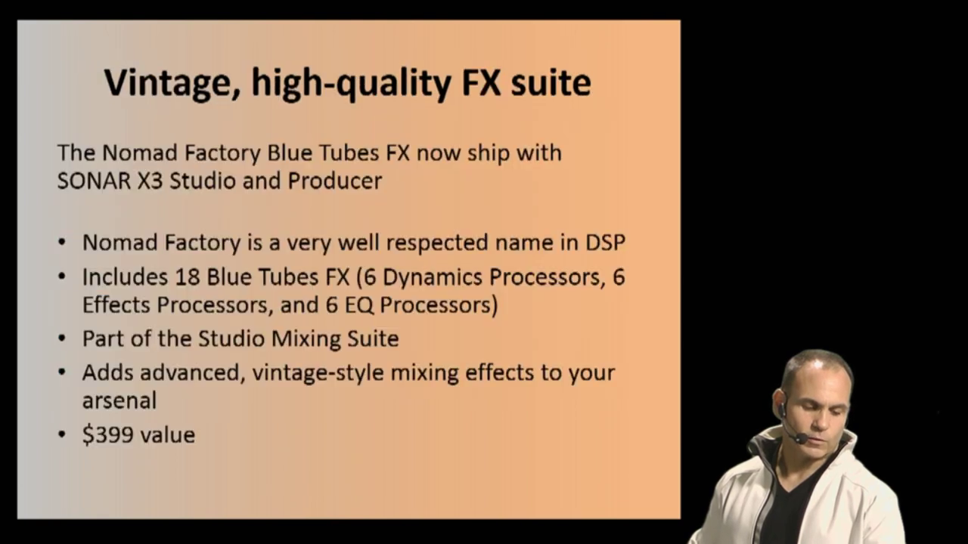
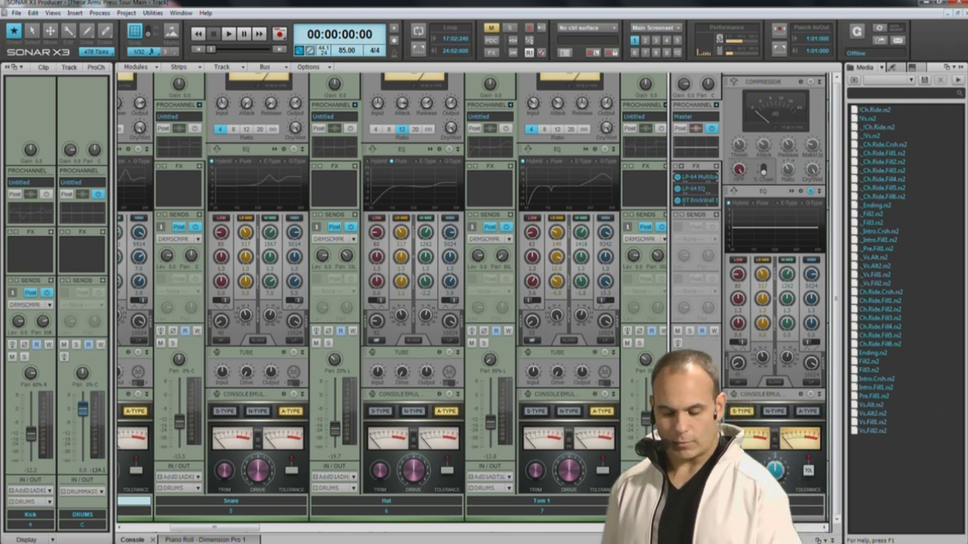
Return to the track view, solo and unmute the QUAD-CAPTURE track, and start playback from 1:04:240
key("shift+d")
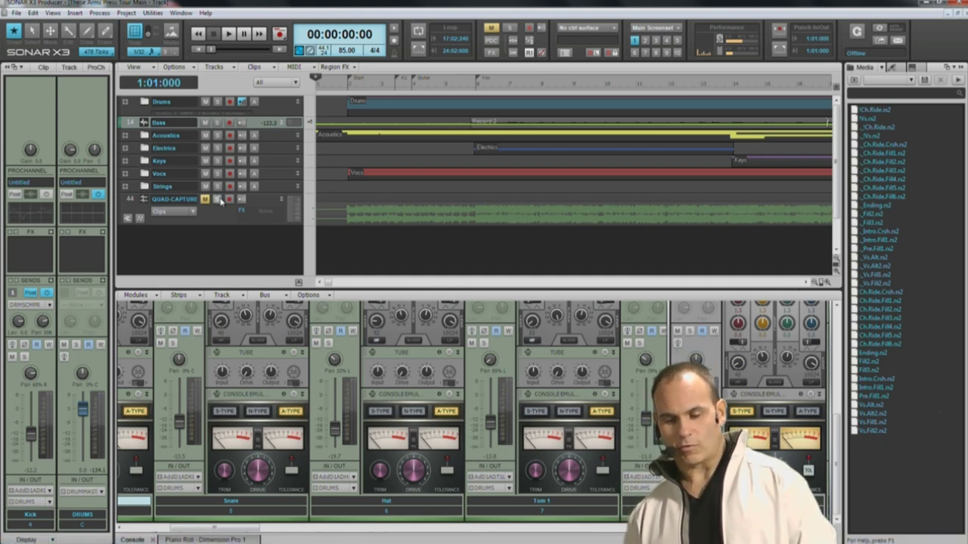
left_click(217, 199)
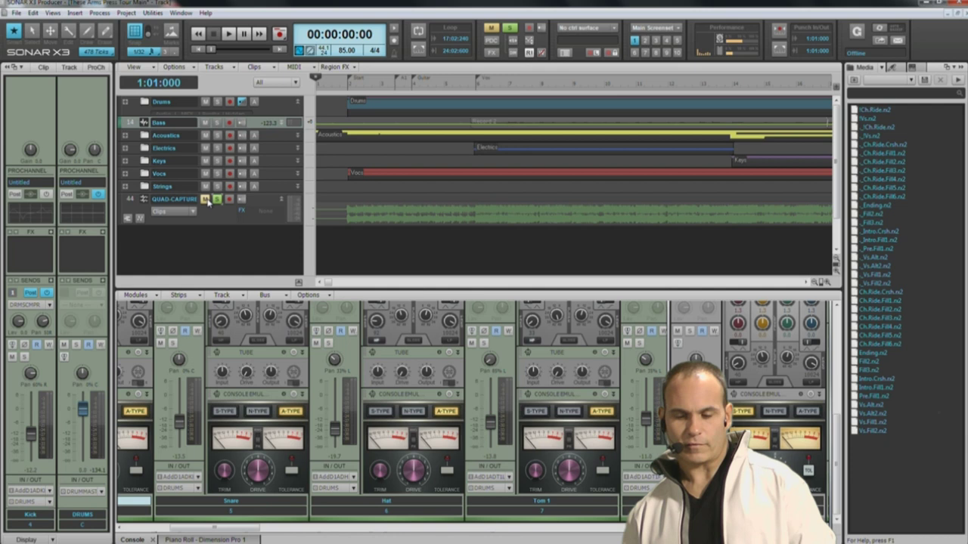
left_click(205, 199)
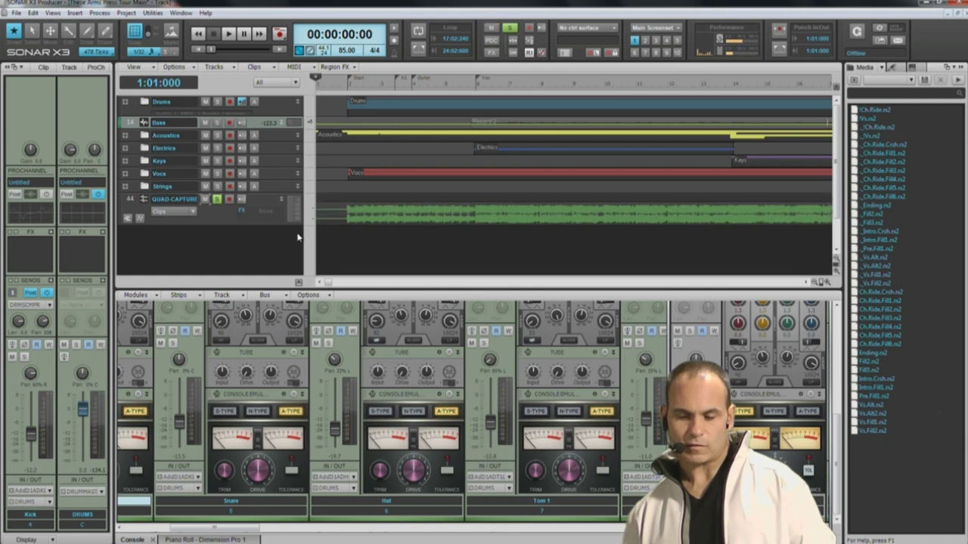
left_click(341, 245)
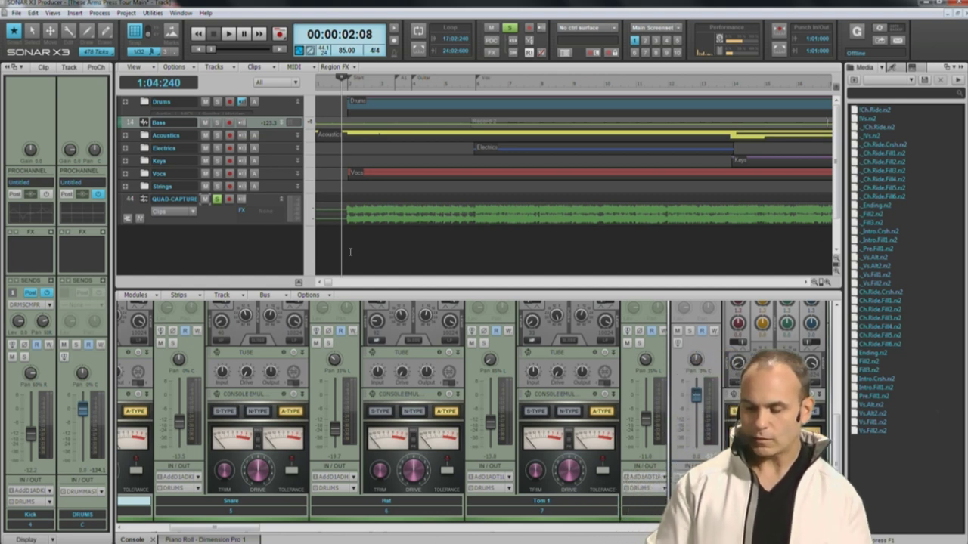
key("space")
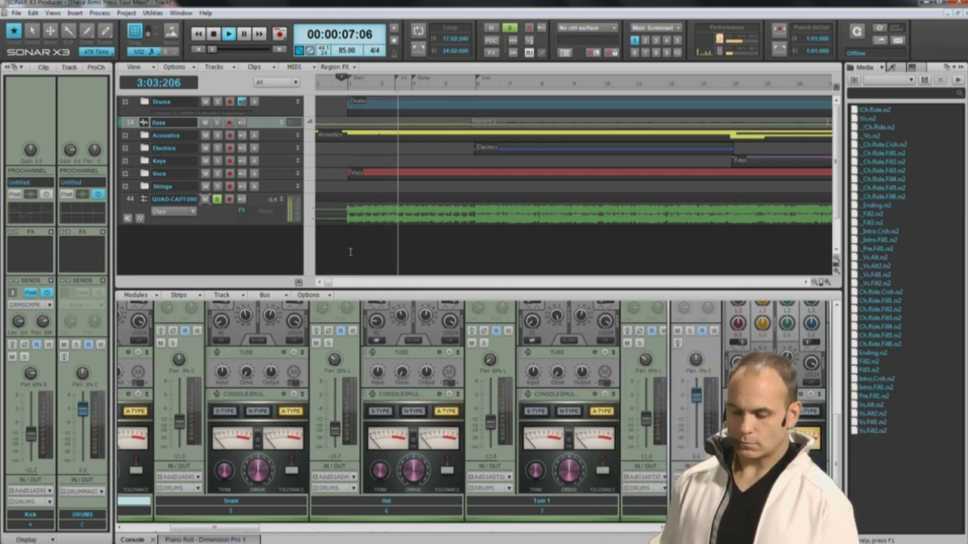
Examine the Tom 4 through Bass channels in the maximized console during playback, and restore the track view
key("shift+d")
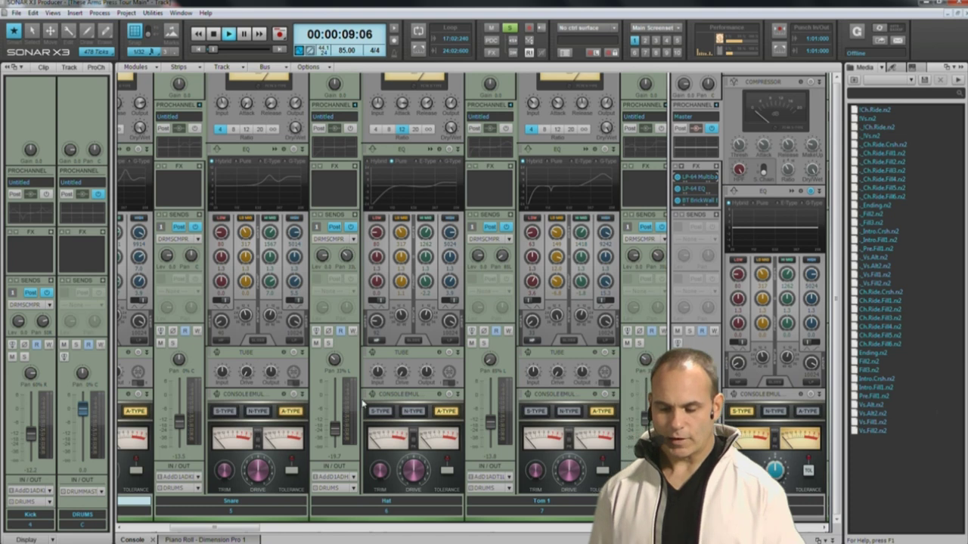
left_click_drag(257, 529, 400, 528)
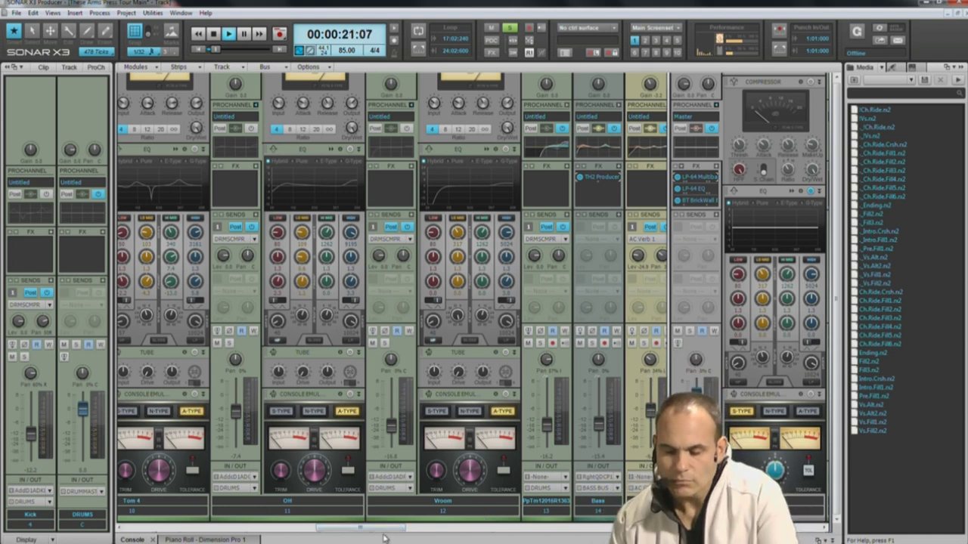
key("d")
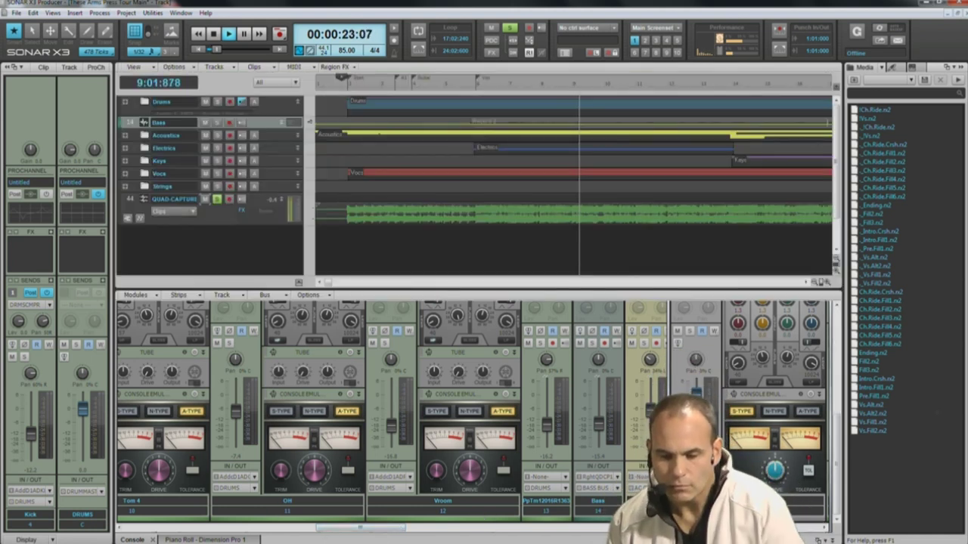
Mute the QUAD-CAPTURE track and solo the Drums folder, listening with the console maximized until playback is stopped
left_click(205, 201)
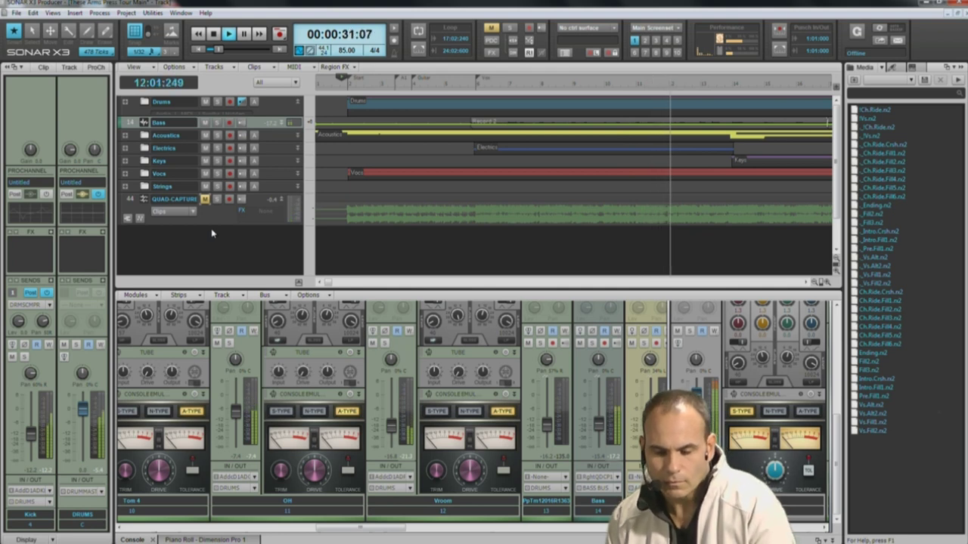
left_click(217, 102)
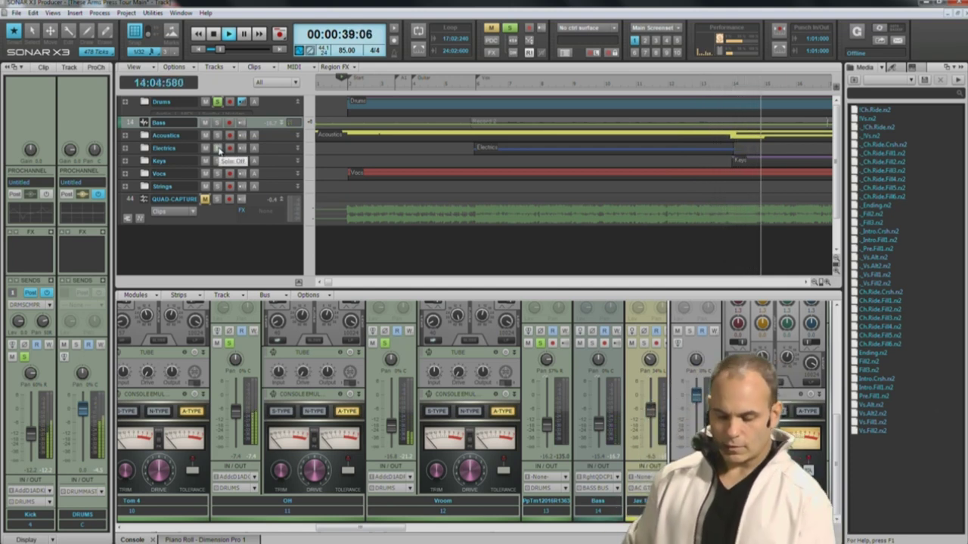
left_click(218, 149)
key("shift+d")
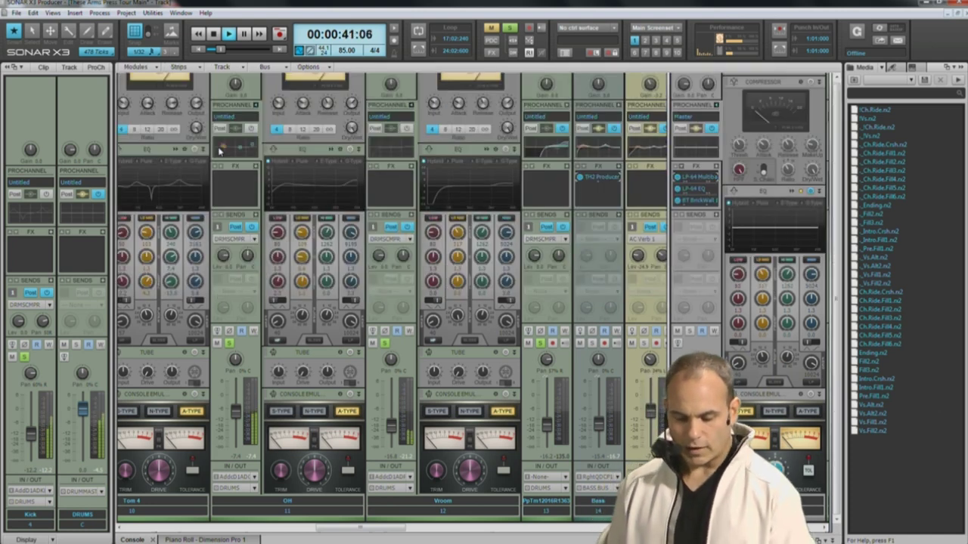
key("space")
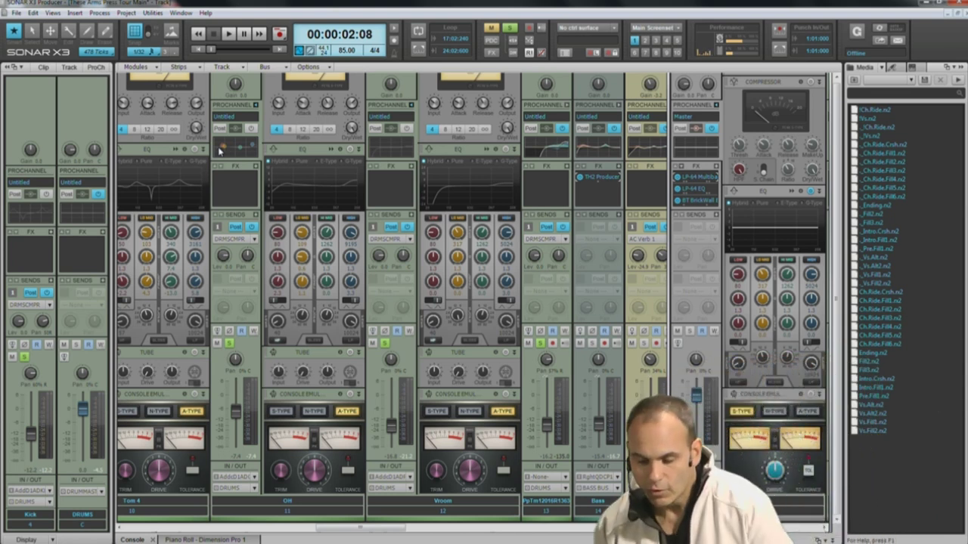
Expand the Drums folder in the track view, select the Addictive Drums track, and unfreeze its synth in the Synth Rack
key("shift+d")
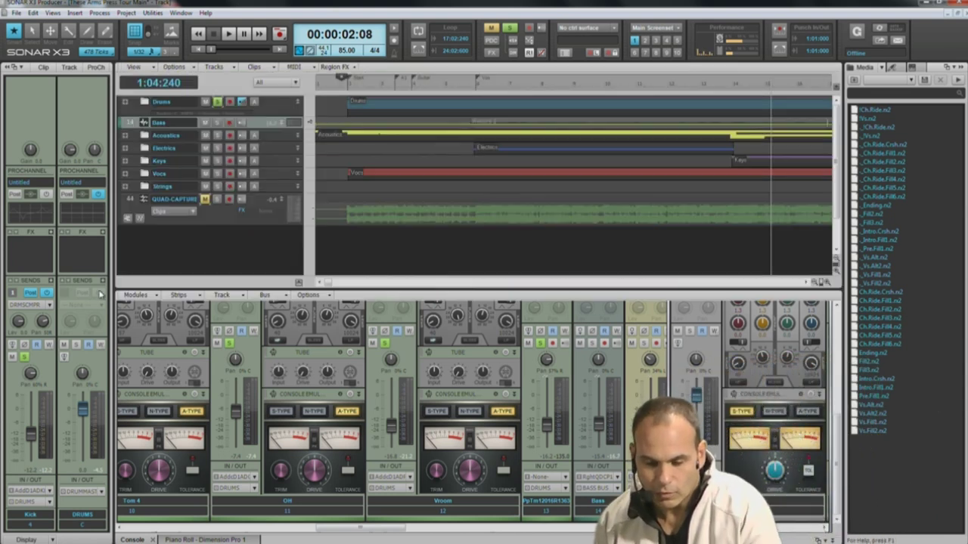
left_click(125, 103)
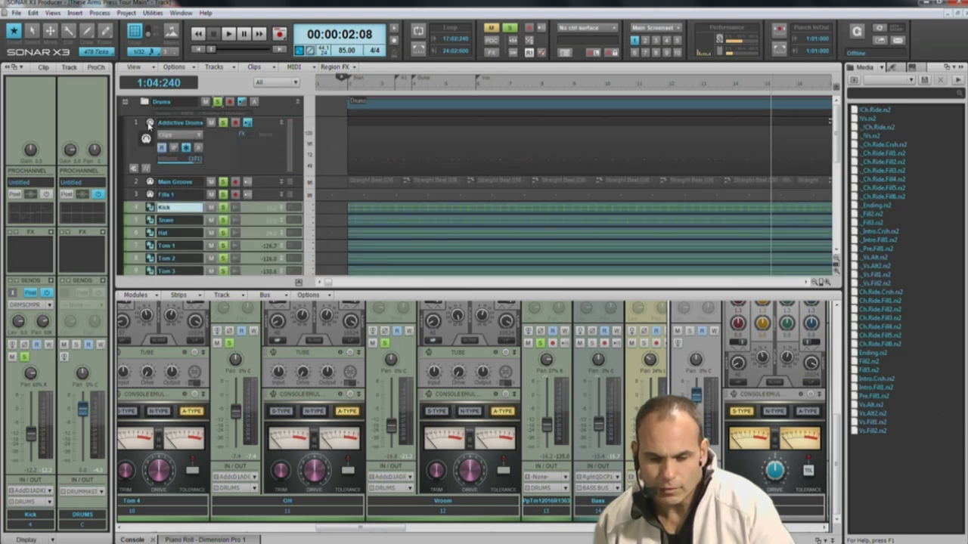
left_click(149, 124)
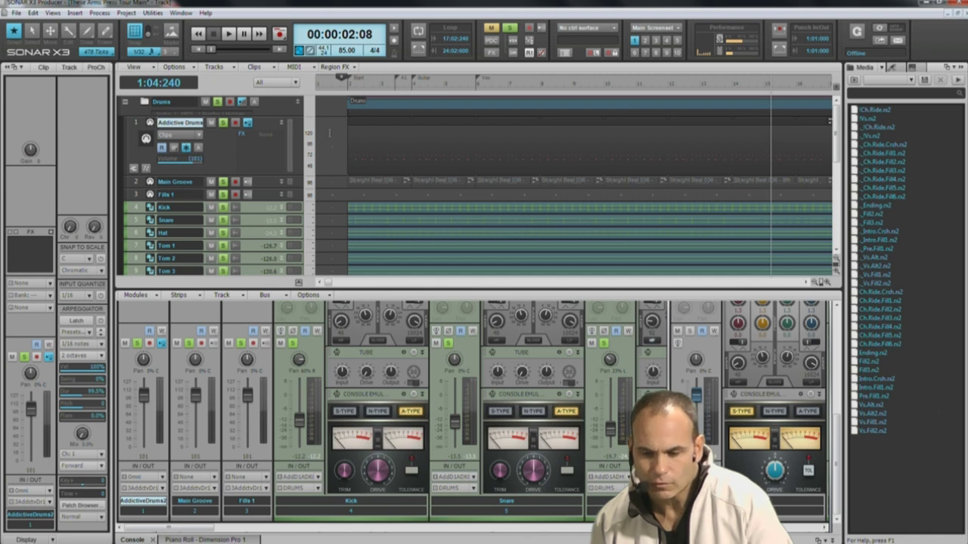
left_click(916, 67)
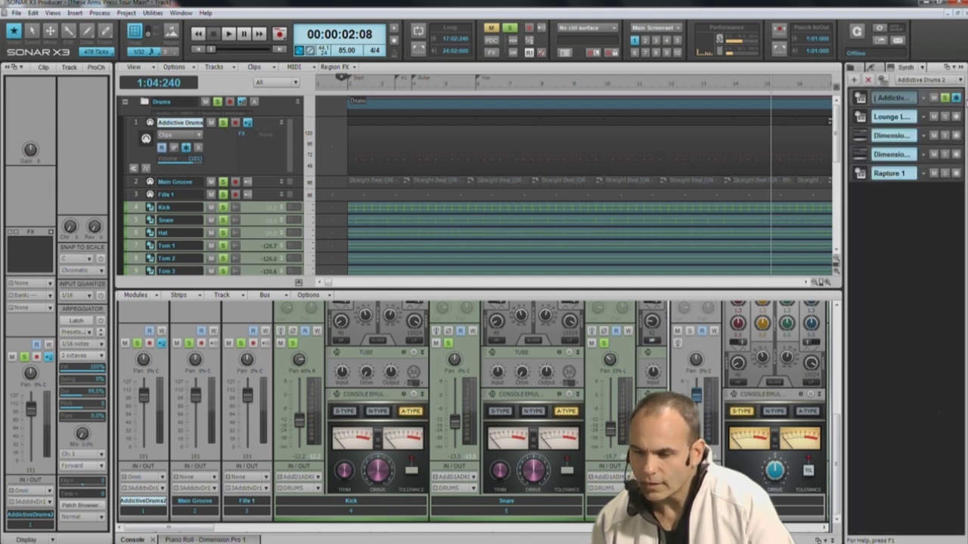
left_click(956, 99)
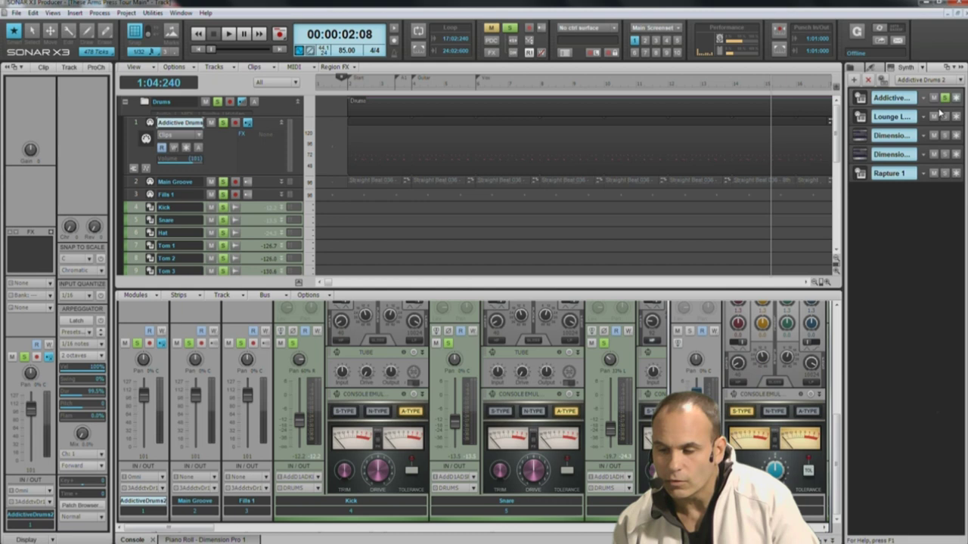
Show the Audio FX plug-ins in the browser using the X3 Producer Effects layout
left_click(876, 69)
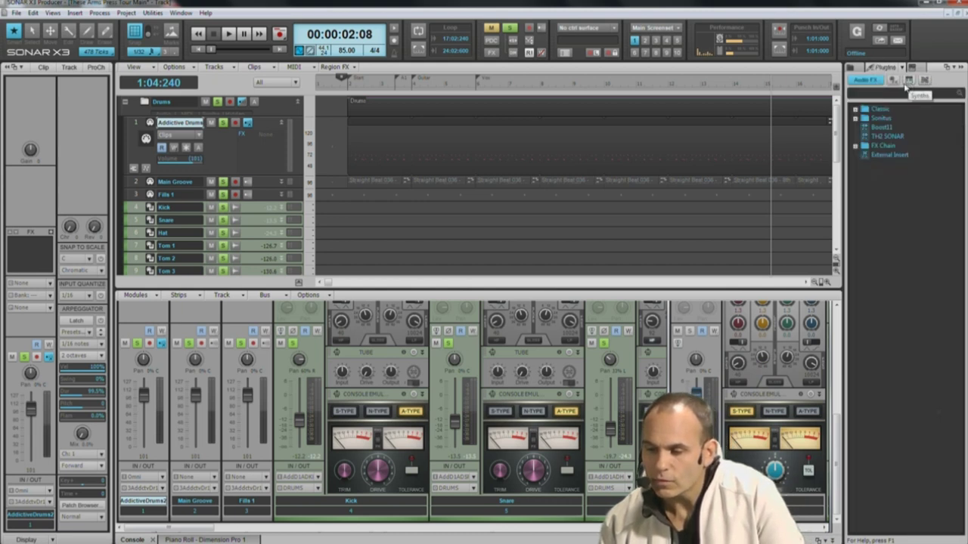
left_click(904, 69)
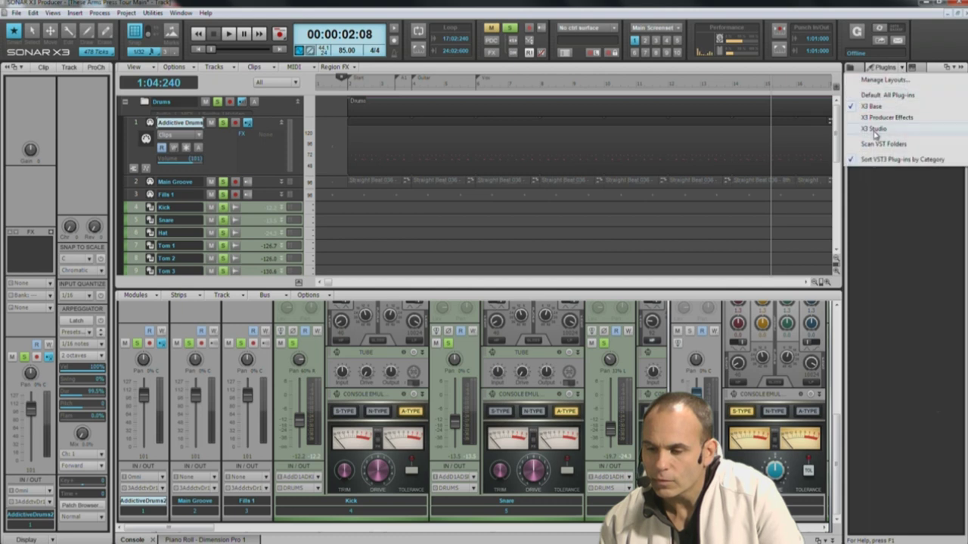
left_click(877, 119)
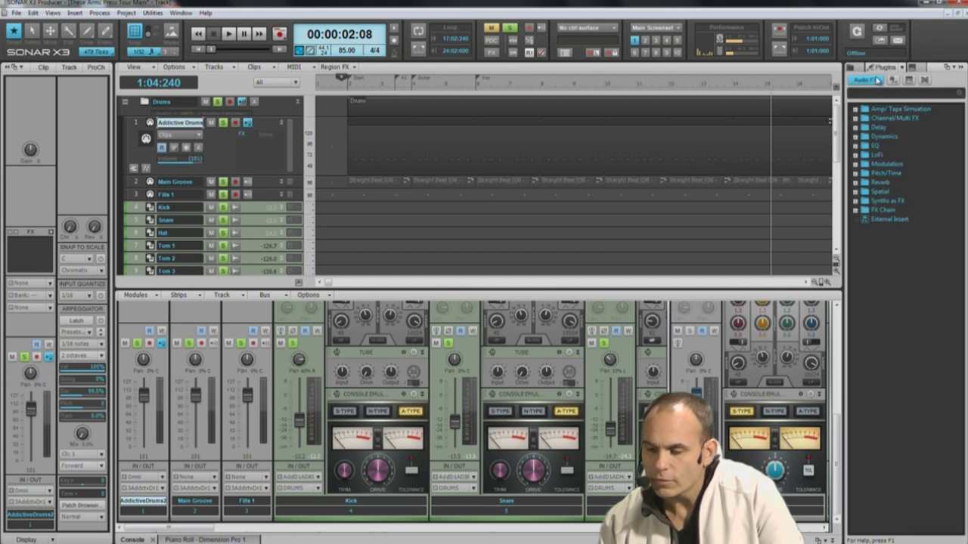
Show the instrument plug-ins in the browser using the X3 Producer layout
left_click(908, 80)
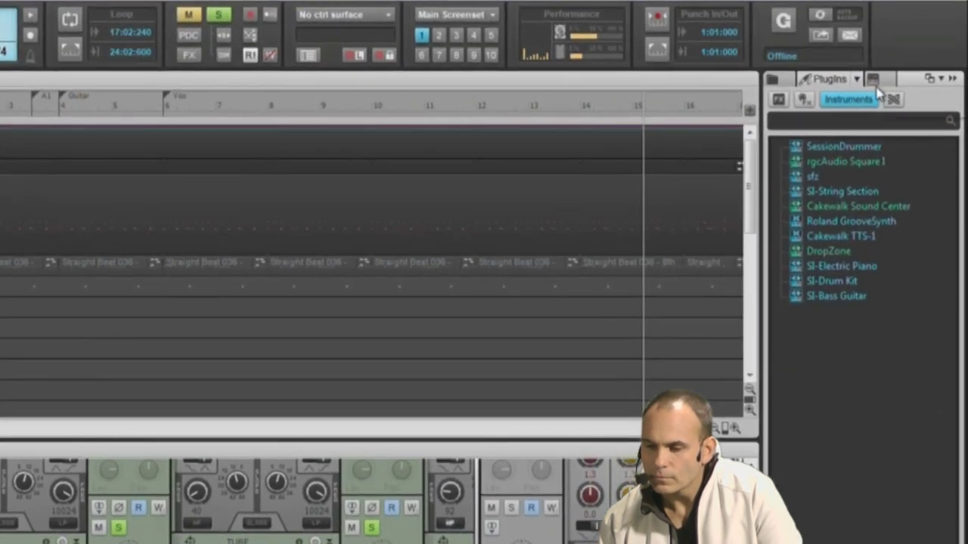
left_click(858, 80)
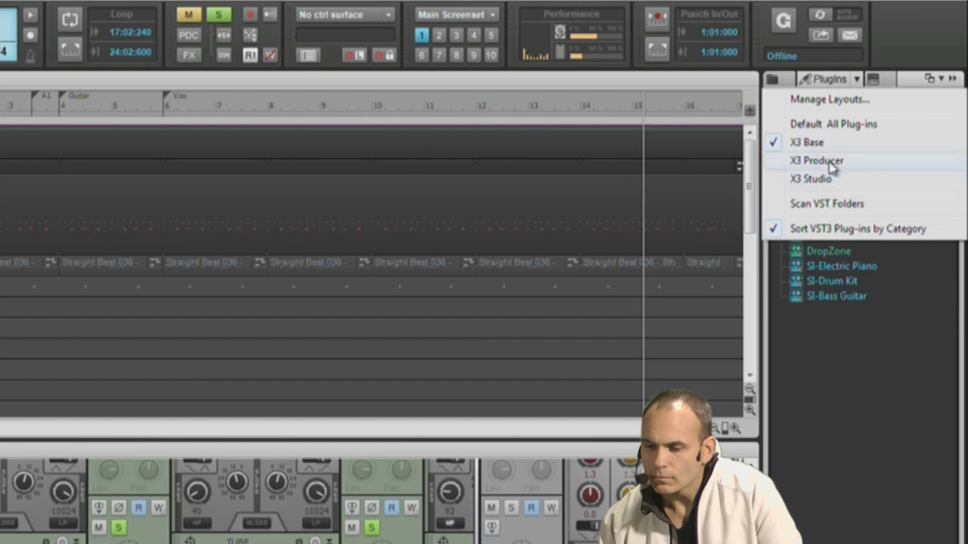
left_click(830, 164)
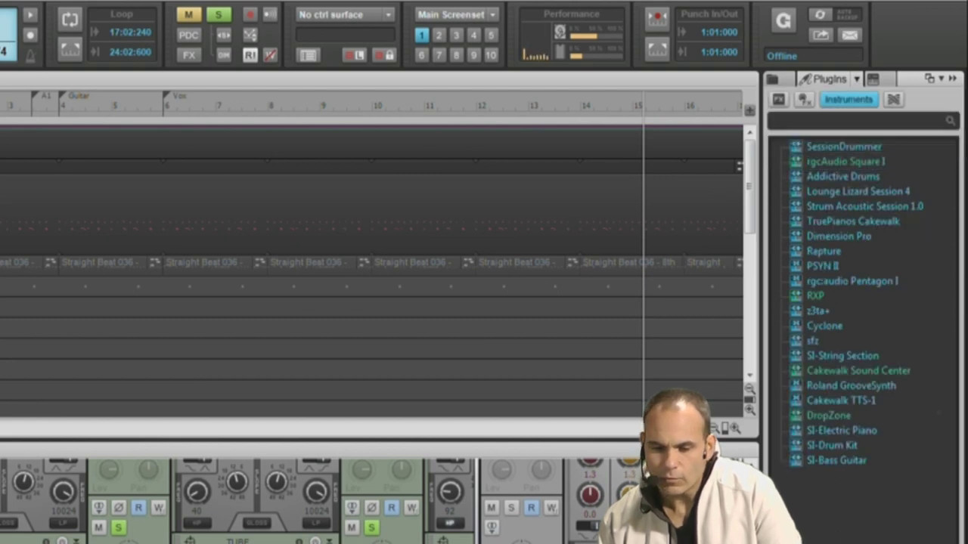
Insert Lounge Lizard Session 4 as a new instrument track below the QUAD-CAPTURE track, and reposition the synth's window
scroll(370, 272, "down", 6)
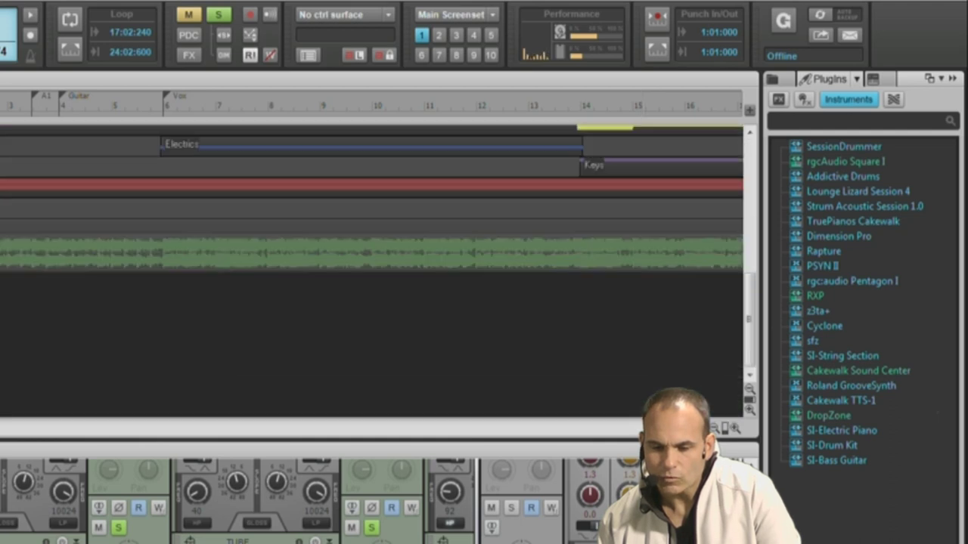
scroll(370, 265, "up", 6)
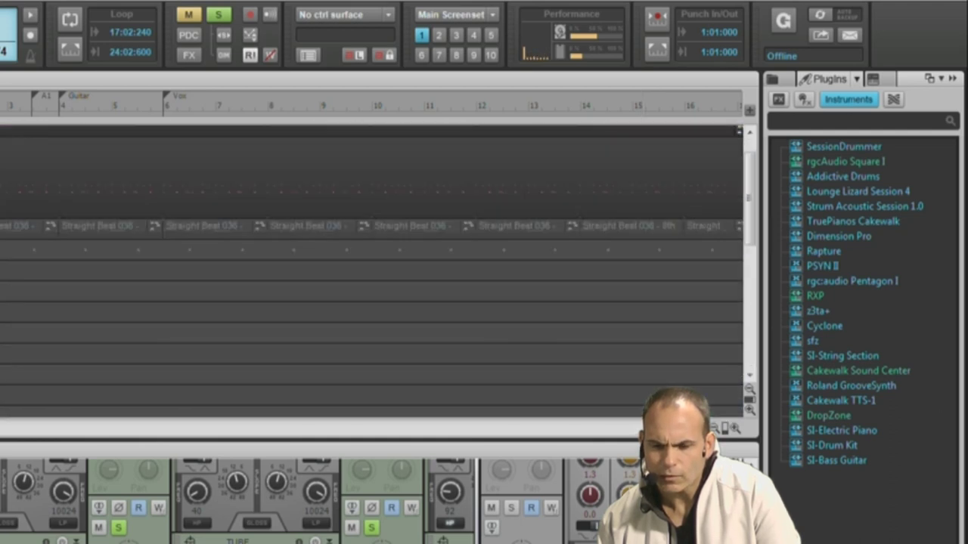
scroll(493, 305, "down", 6)
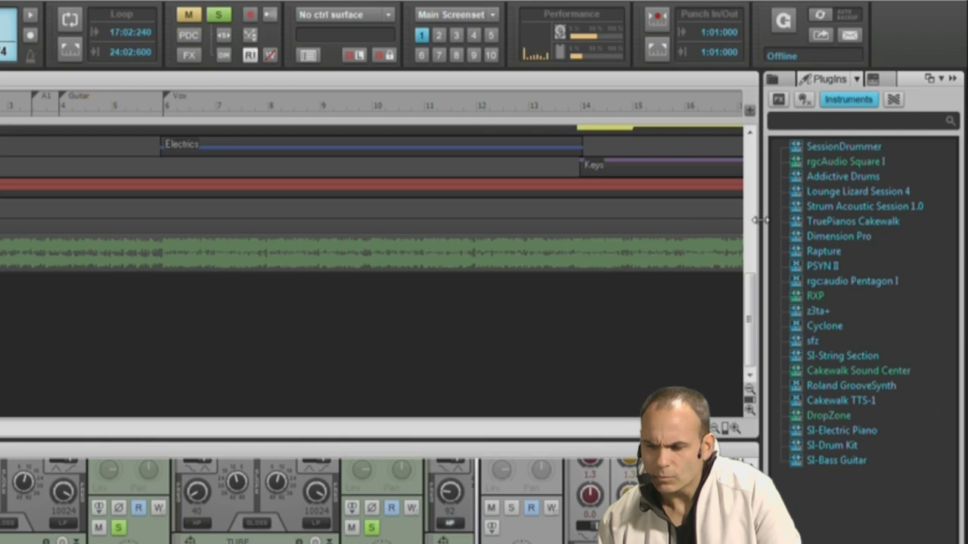
left_click_drag(828, 192, 146, 310)
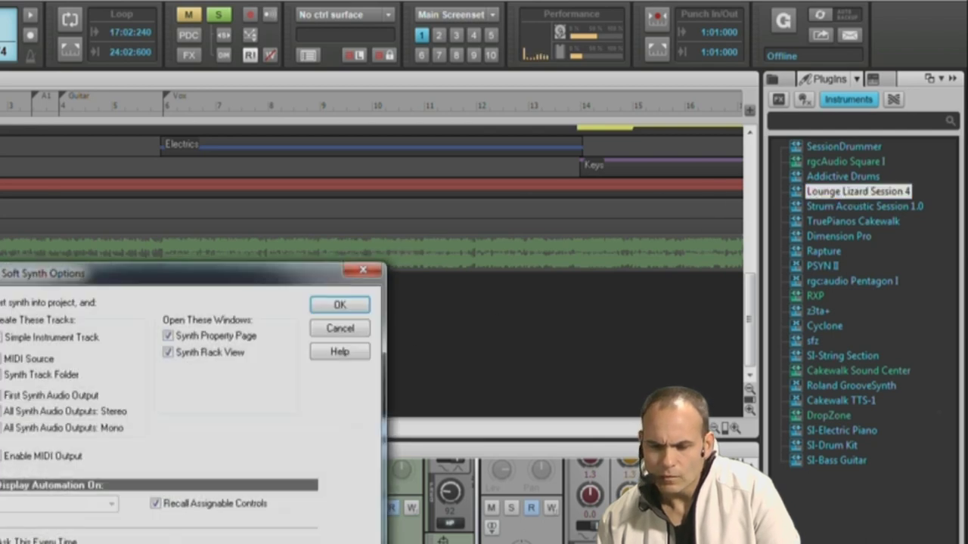
left_click(341, 304)
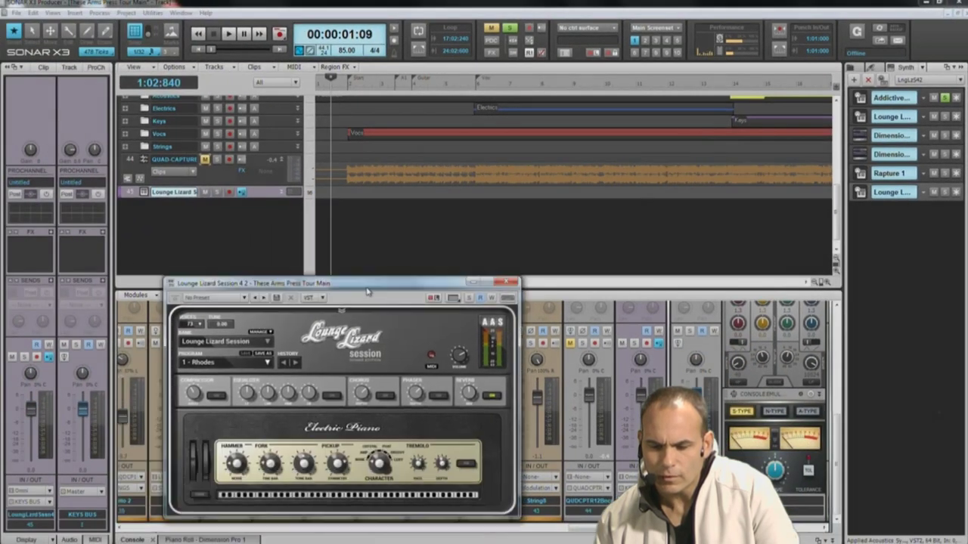
left_click_drag(344, 286, 556, 195)
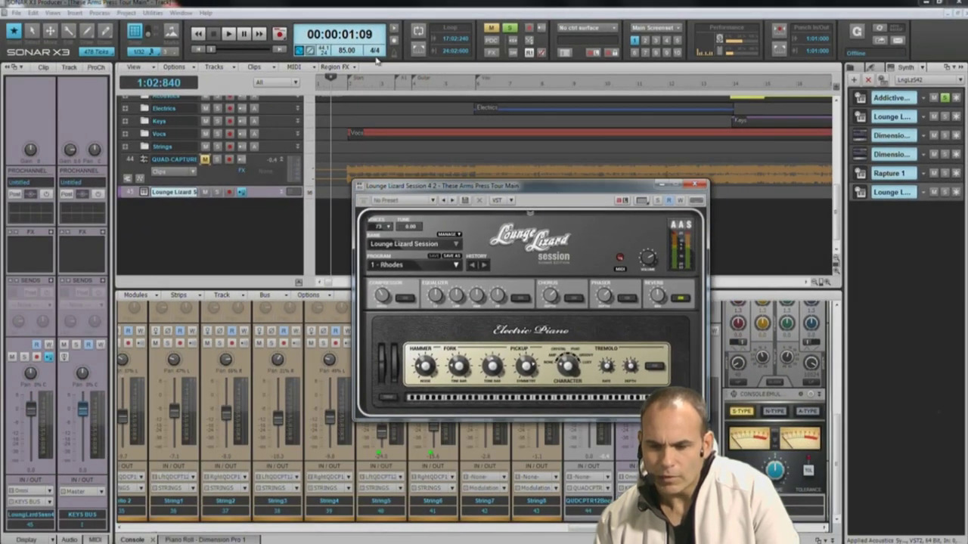
Bypass all effects in the project and solo the Lounge Lizard track
left_click(491, 53)
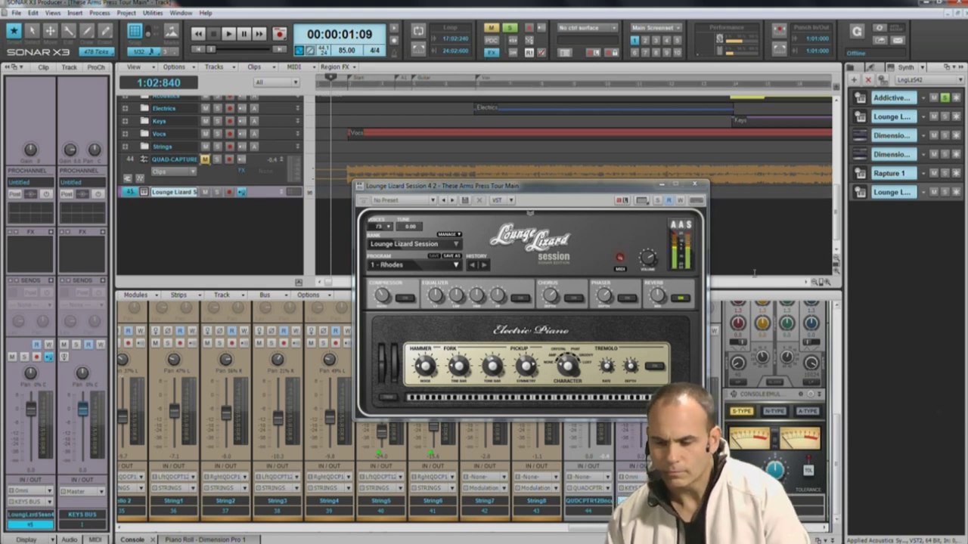
left_click(217, 193)
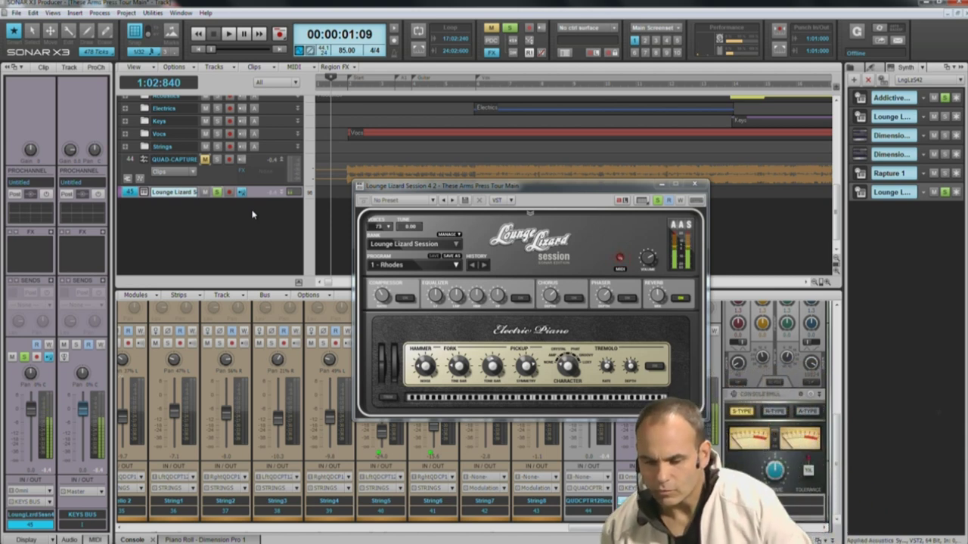
Load program 3 - Rhodes Chorus in Lounge Lizard Session, and close the synth's window after auditioning it
left_click(482, 266)
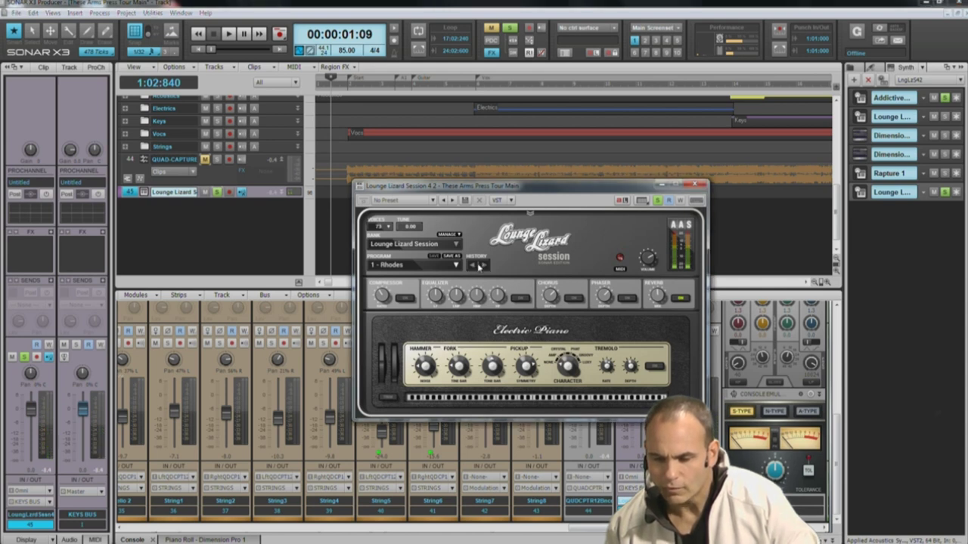
left_click(456, 265)
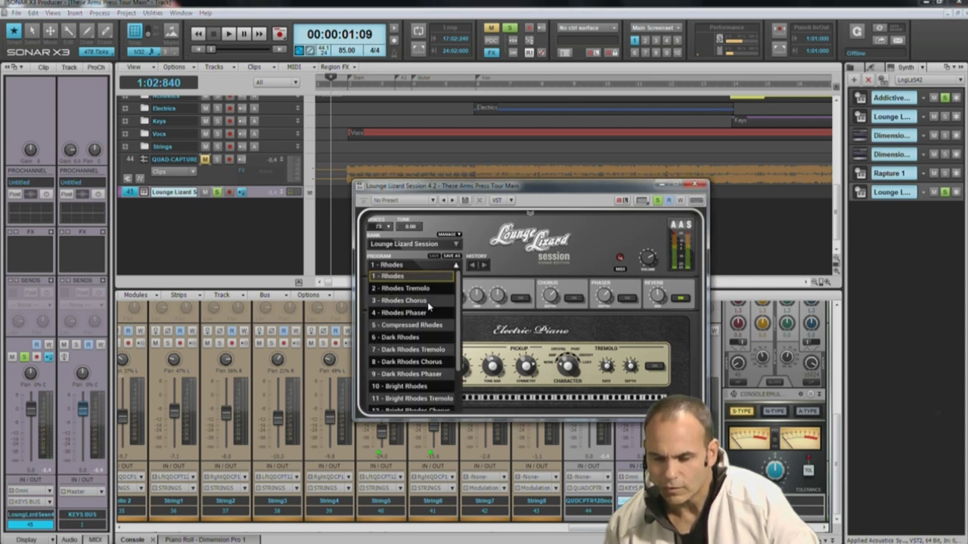
left_click(427, 301)
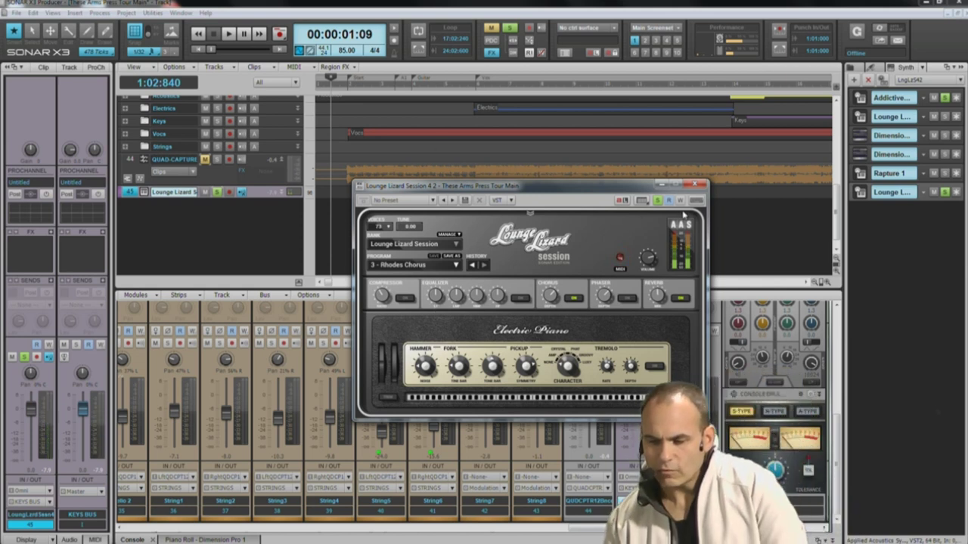
left_click(695, 185)
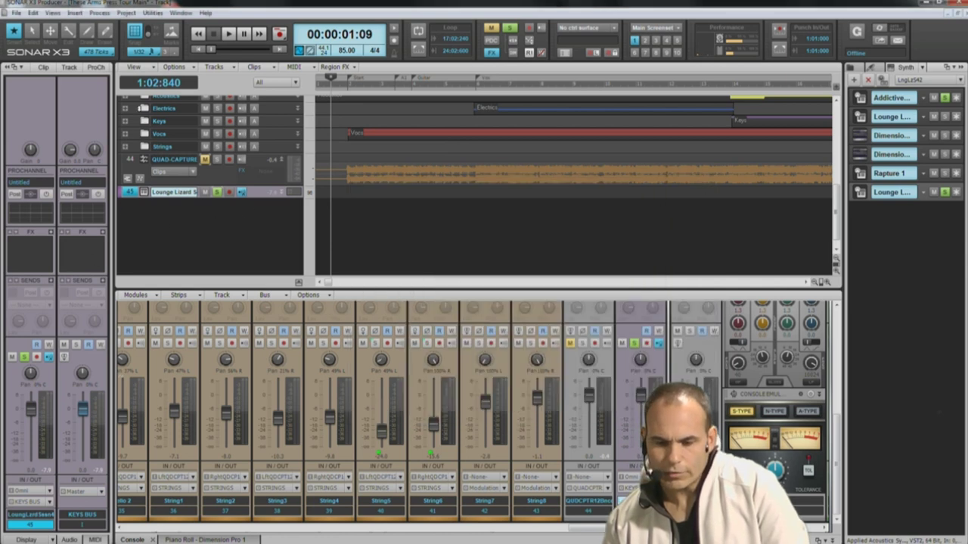
Show the ProChannel of the Bass track and open its QuadCurve Equalizer in the enlarged view
scroll(172, 137, "up", 10)
scroll(179, 147, "down", 10)
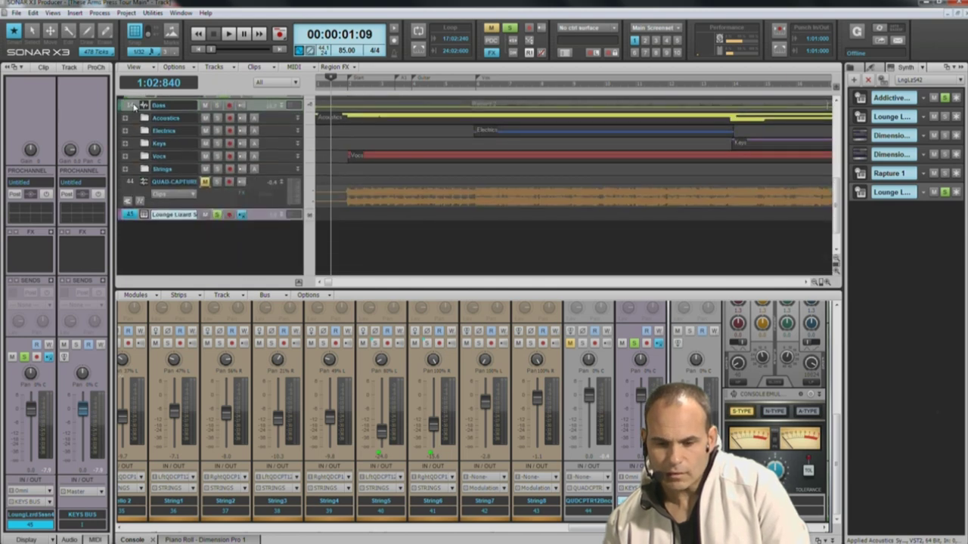
left_click(134, 106)
left_click(96, 67)
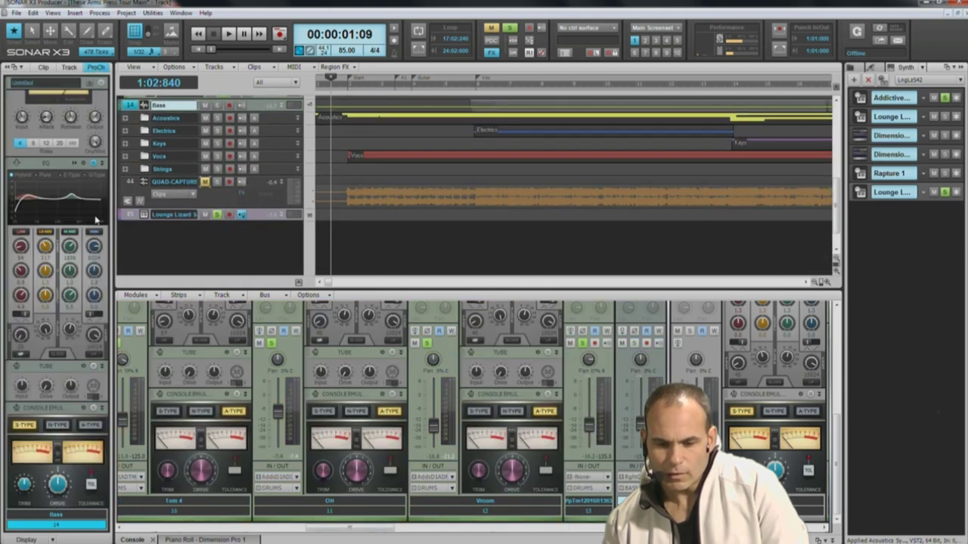
double_click(72, 165)
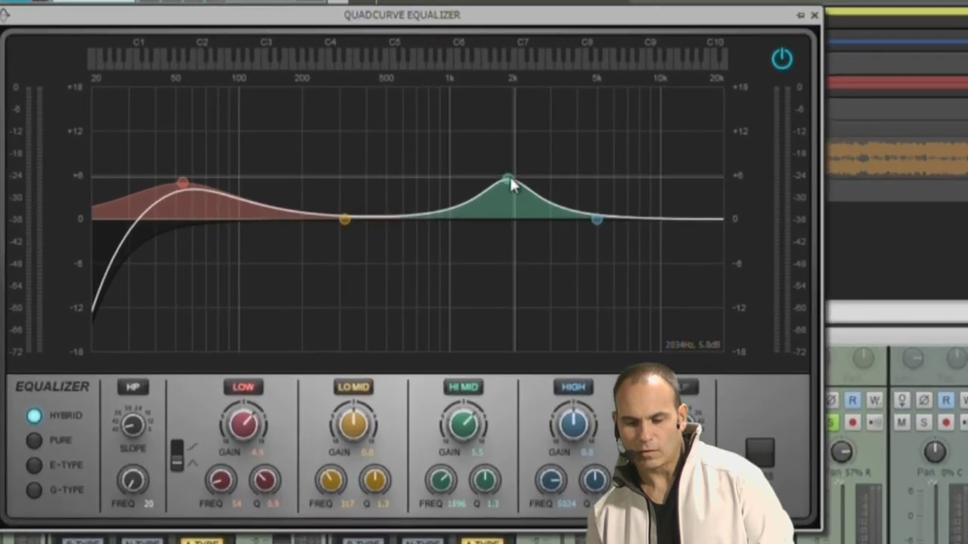
Shift the Bass EQ's high-mid band to about 2536 Hz with about 4.8 dB gain, and close the equalizer window
left_click_drag(425, 199, 390, 172)
left_click_drag(455, 132, 535, 183)
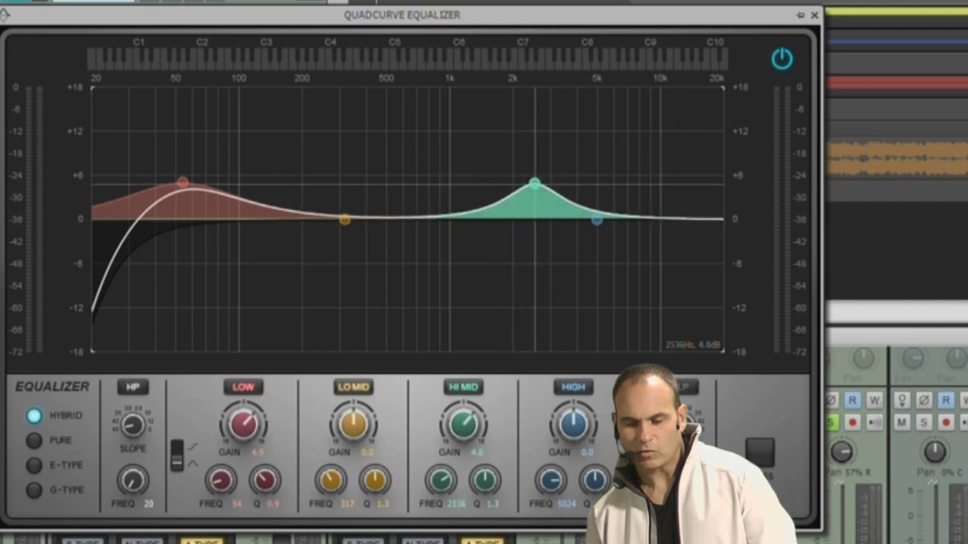
left_click(814, 17)
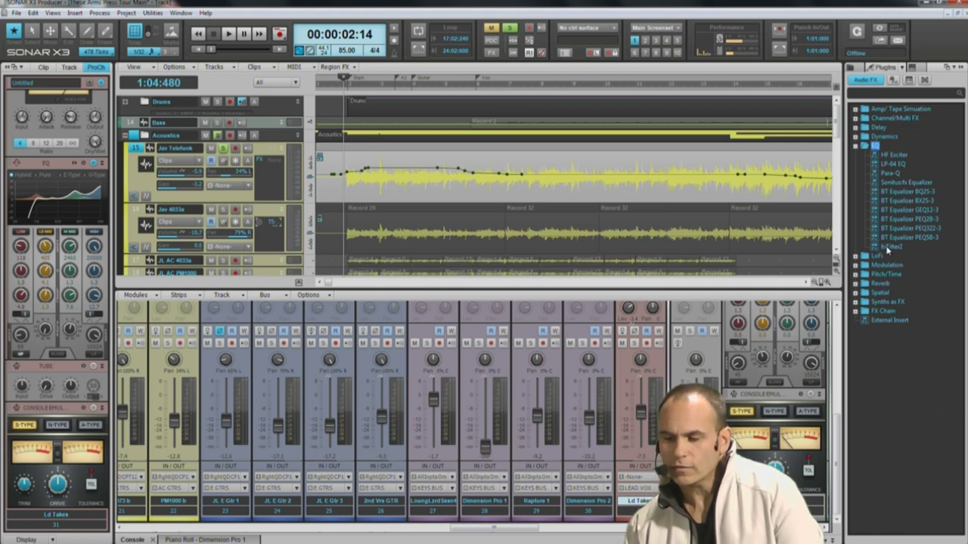
Insert the biFilter2 effect on the Jav Telefunk track and audition its presets one by one up to HP 30dB
left_click_drag(891, 248, 314, 170)
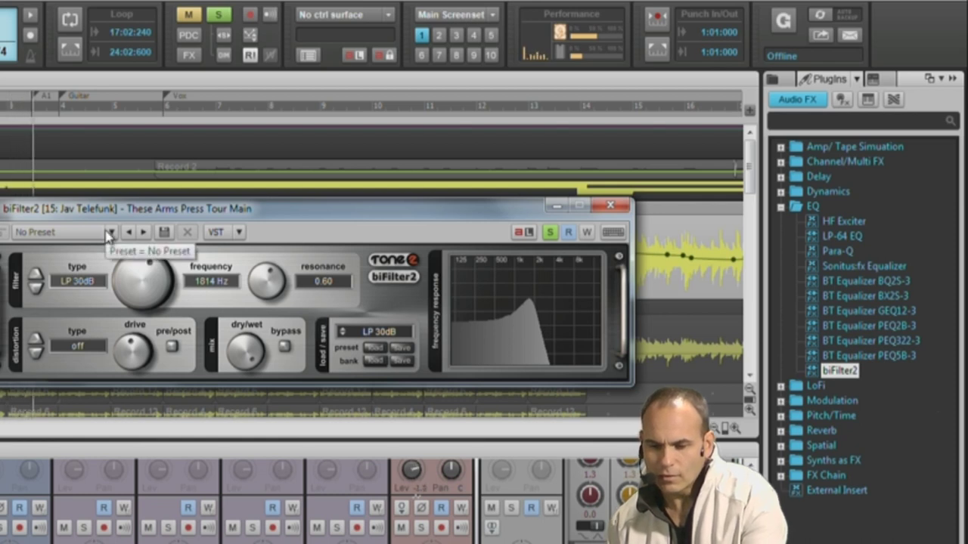
left_click(142, 235)
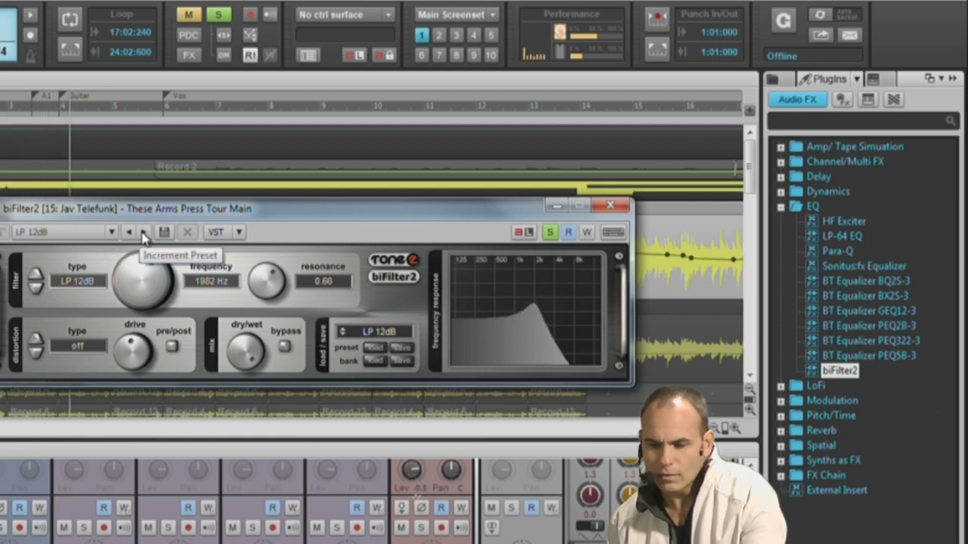
left_click(142, 235)
left_click(143, 236)
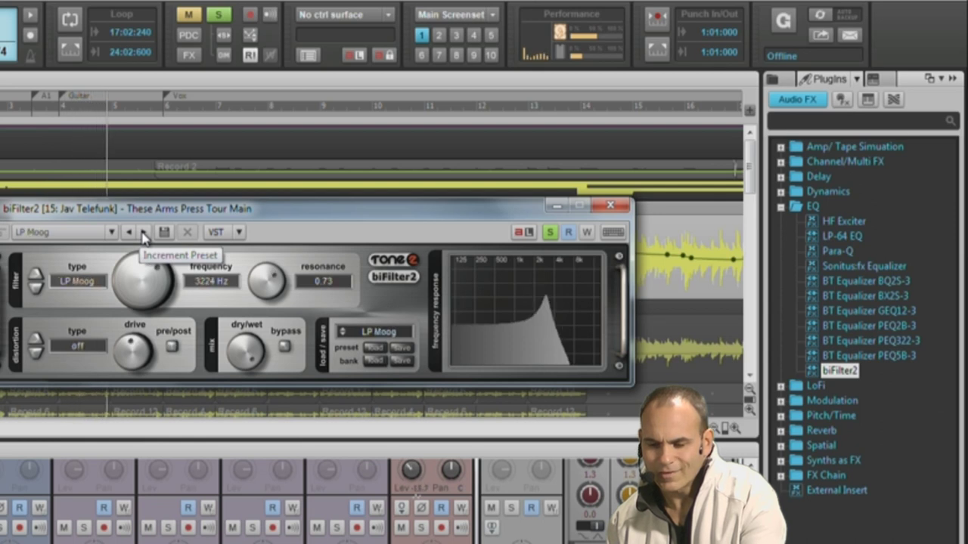
left_click(143, 236)
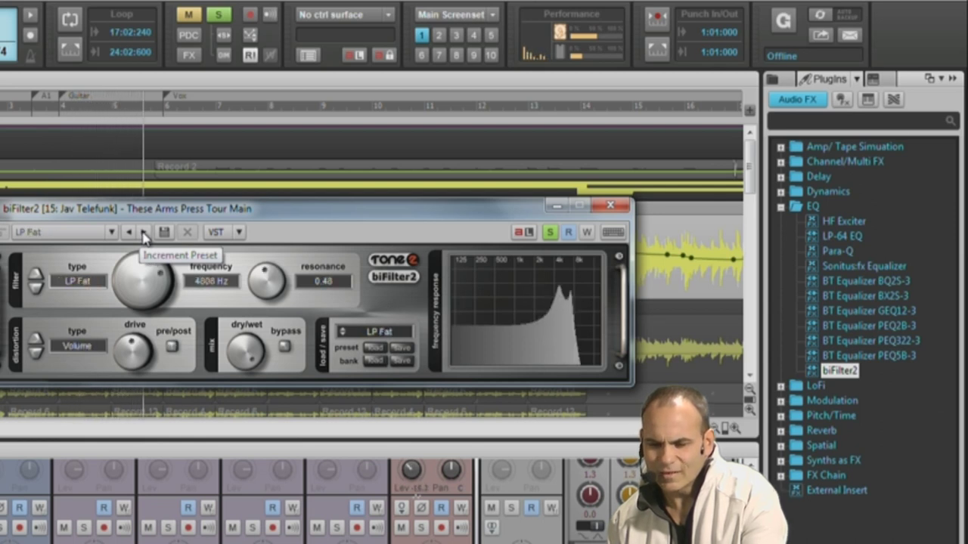
left_click(143, 236)
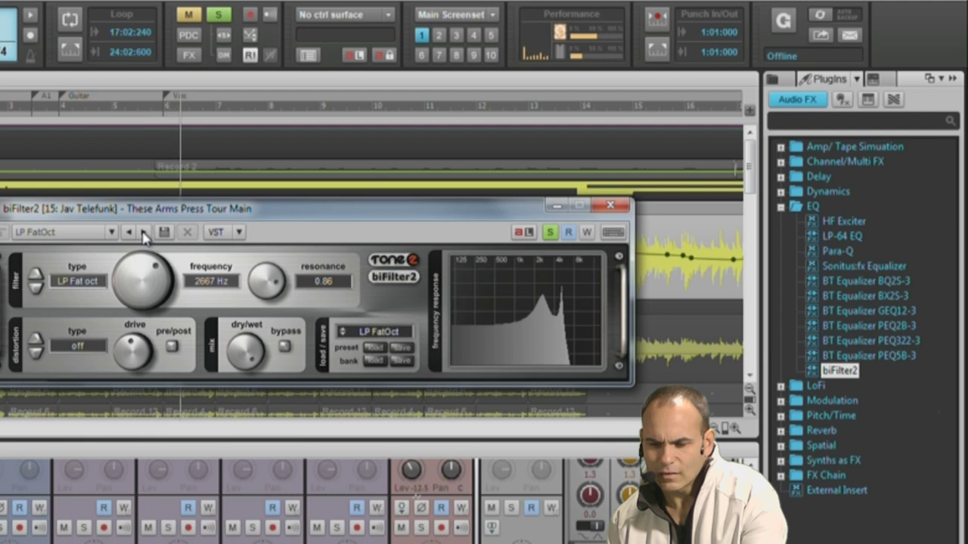
left_click(144, 236)
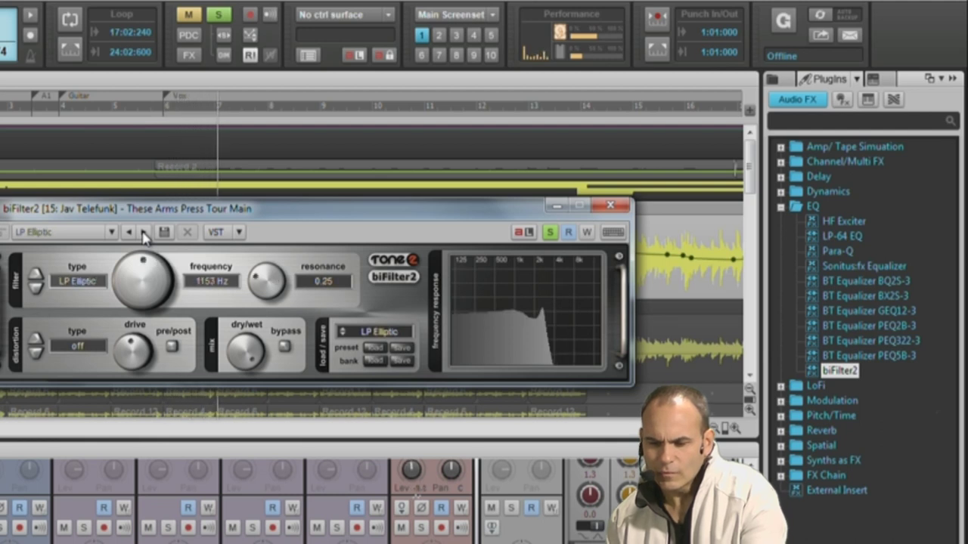
left_click(143, 236)
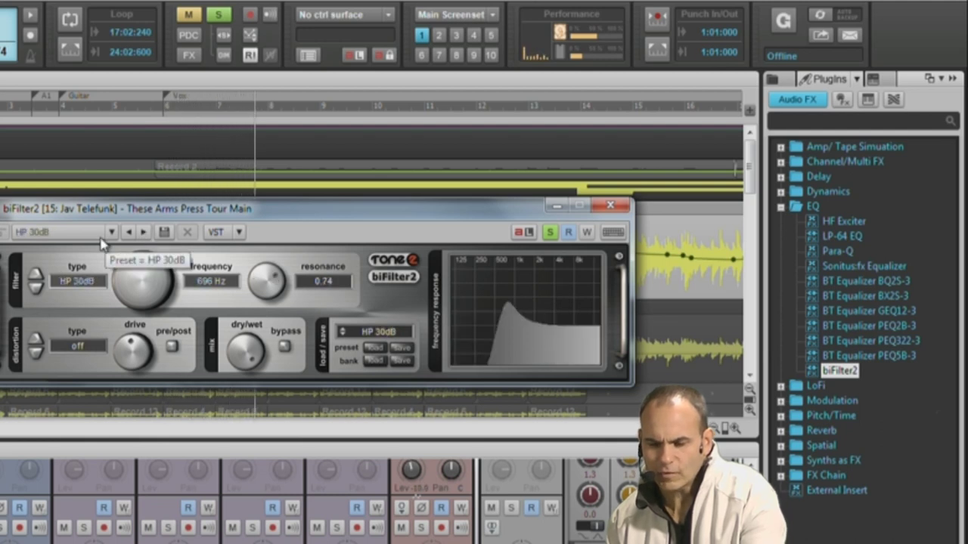
Look through biFilter2's full preset list without choosing another preset, and close the plug-in's window
left_click(111, 238)
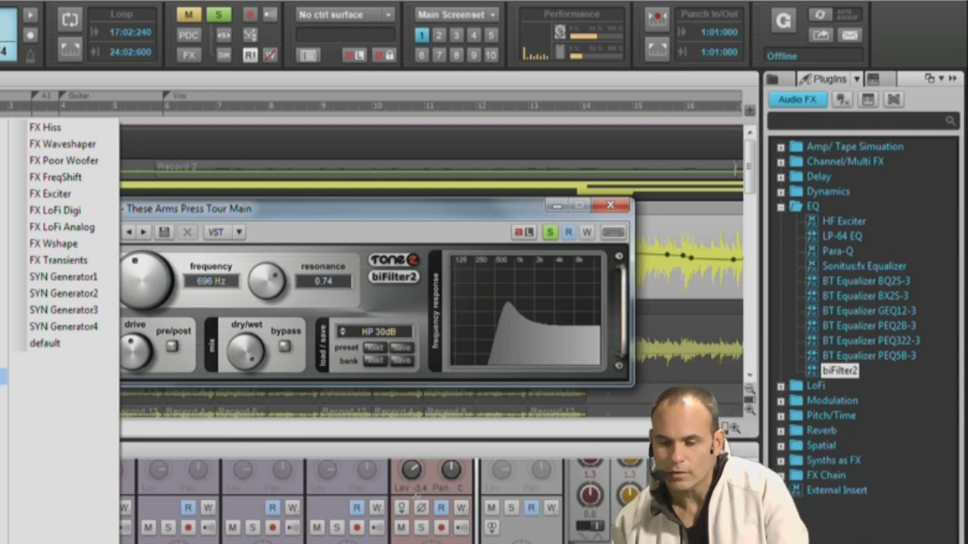
key("Escape")
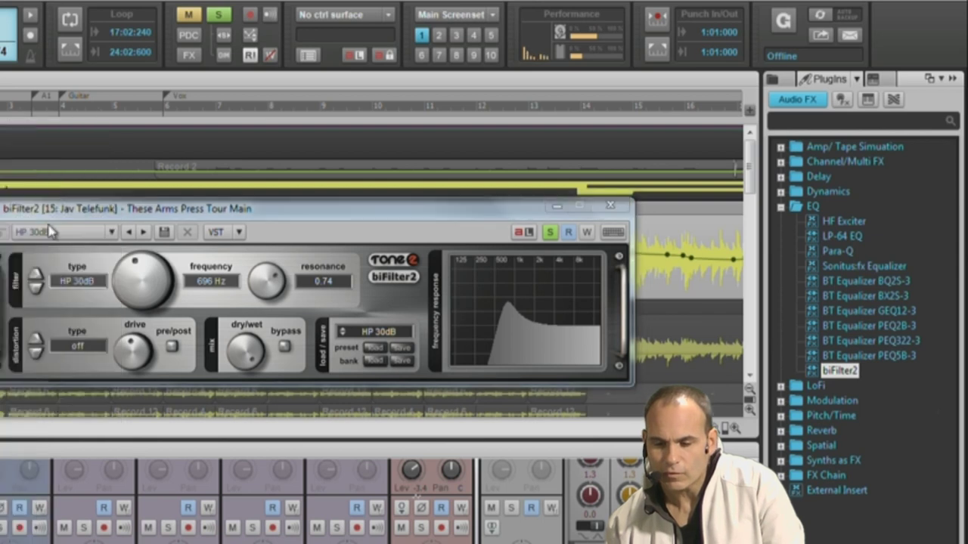
left_click(610, 204)
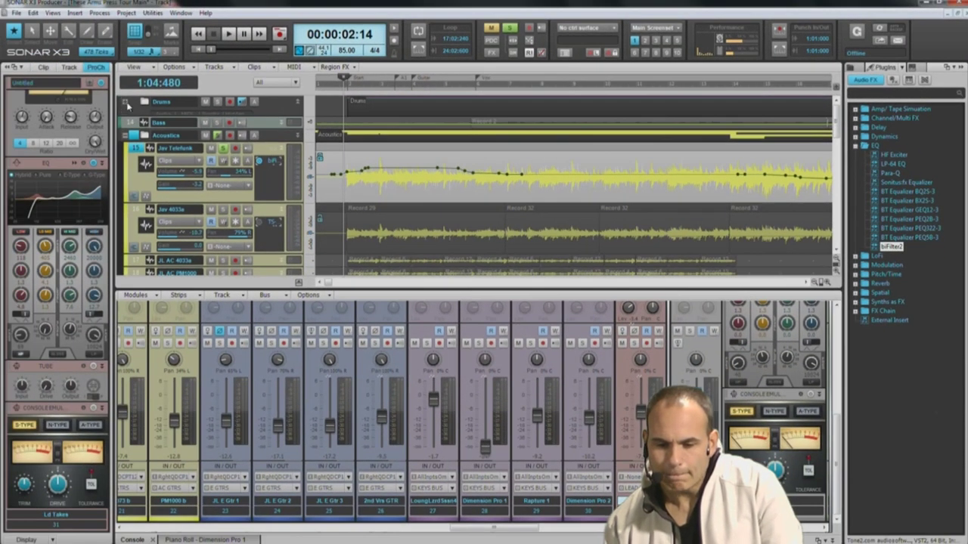
Expand the Drums folder, open the Addictive Drums synth, solo its track, and move the synth's window up out of the way
left_click(126, 102)
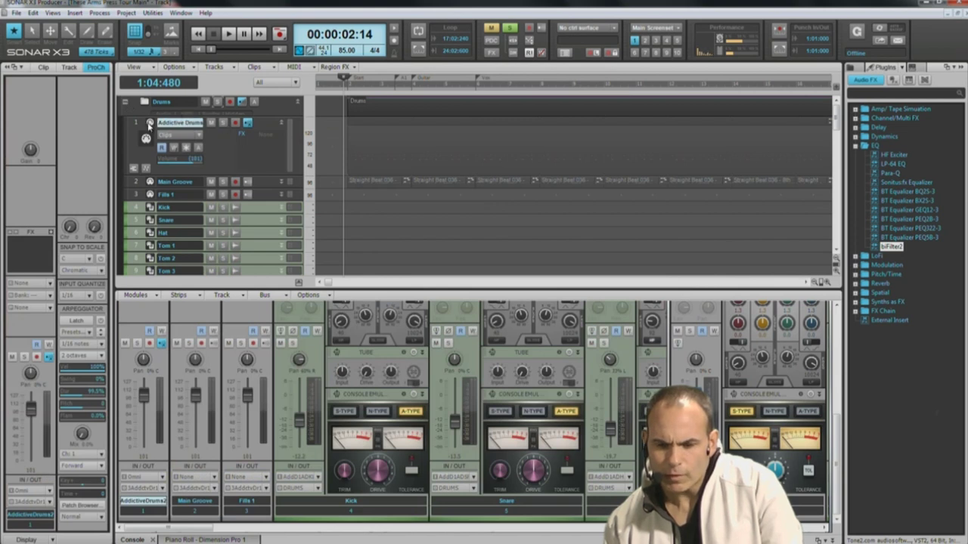
left_click(149, 123)
left_click(670, 186)
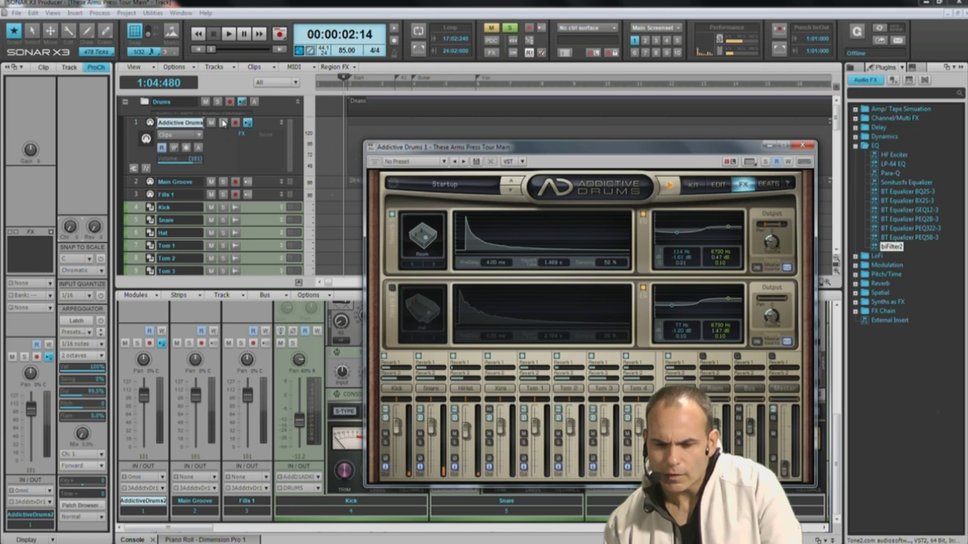
left_click(223, 122)
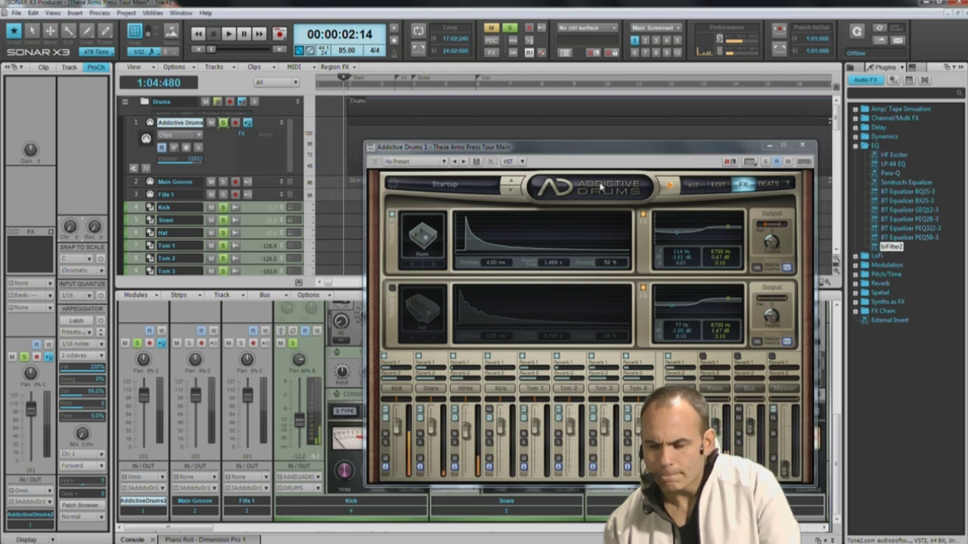
left_click_drag(648, 158, 600, 110)
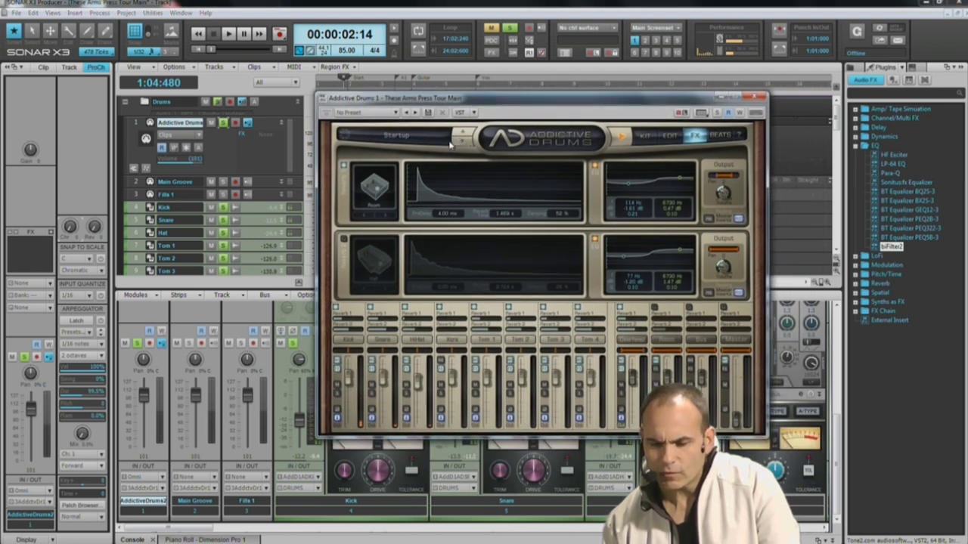
Load the Crushy kit preset from the ADpak - Indie collection in Addictive Drums
left_click(420, 139)
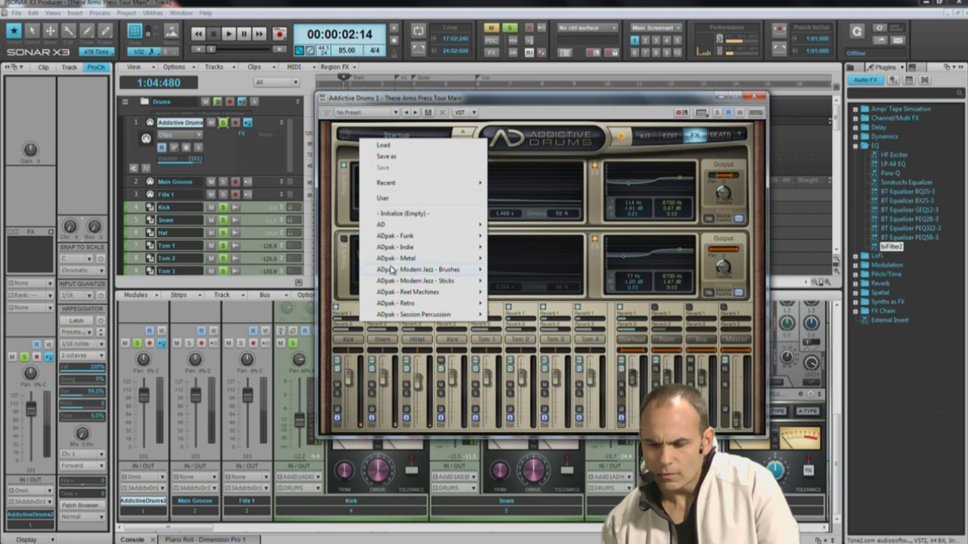
mouse_move(422, 280)
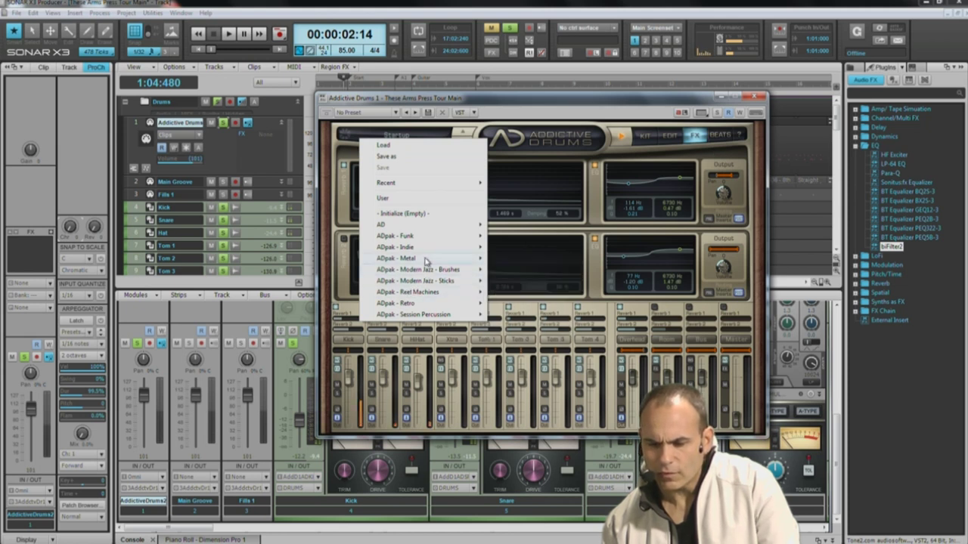
mouse_move(428, 248)
mouse_move(572, 252)
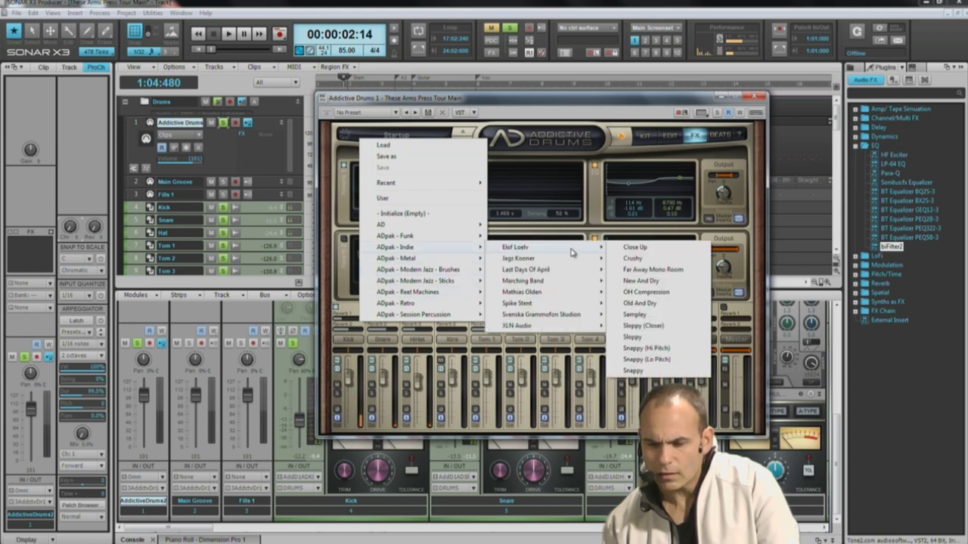
left_click(634, 258)
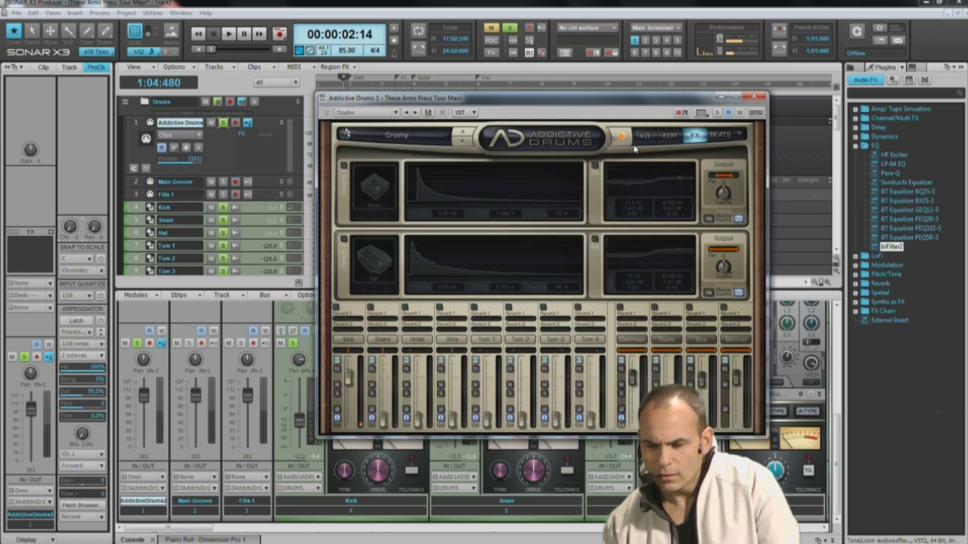
Show Addictive Drums' beats library, close the synth's window, and turn off solo on its track
left_click(714, 133)
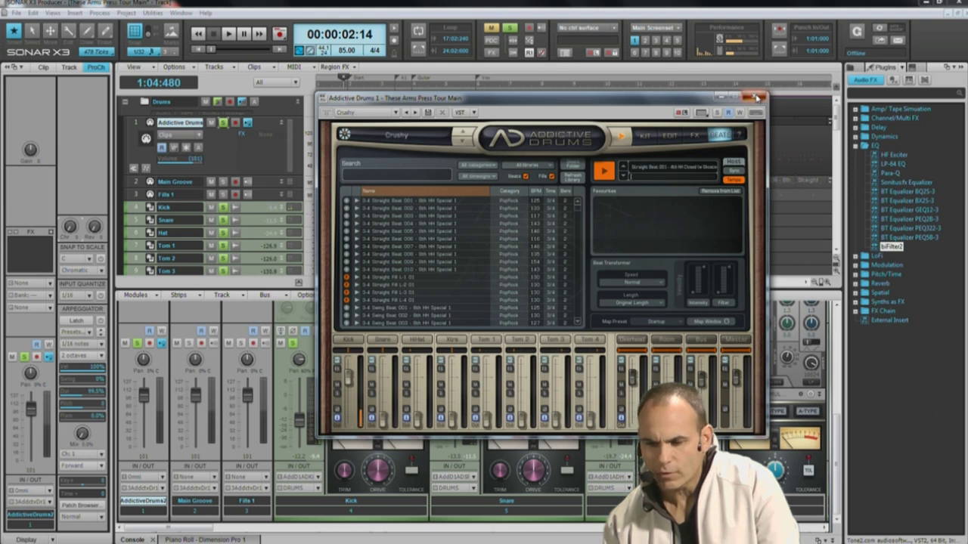
left_click(757, 97)
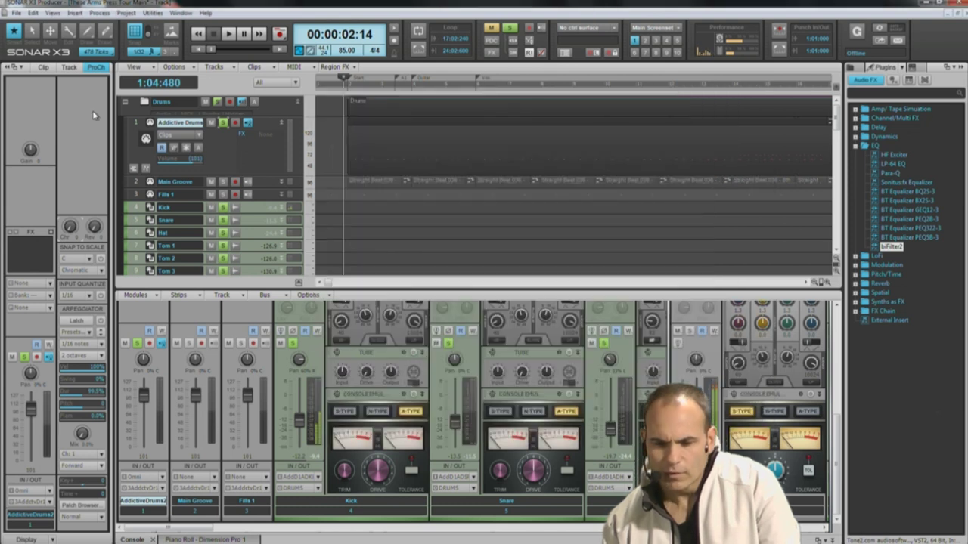
left_click(219, 124)
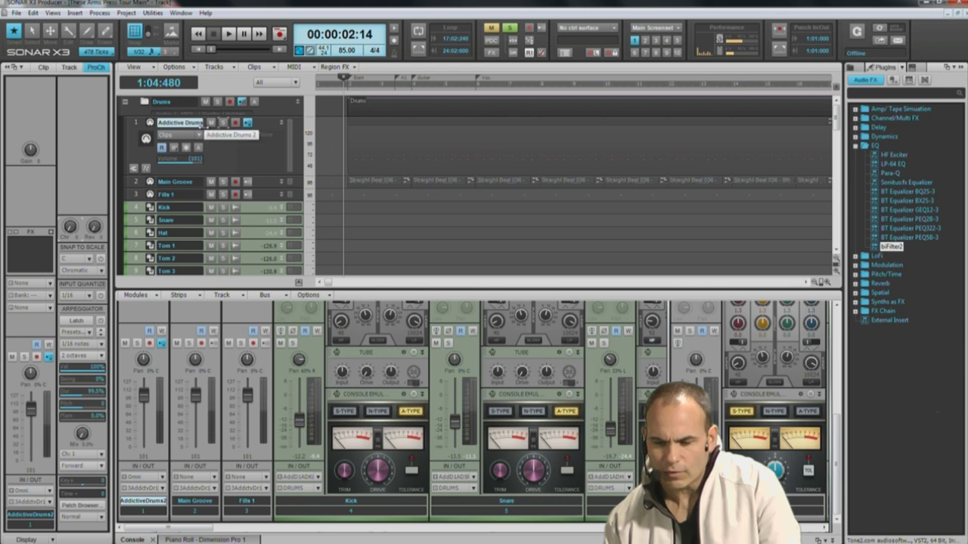